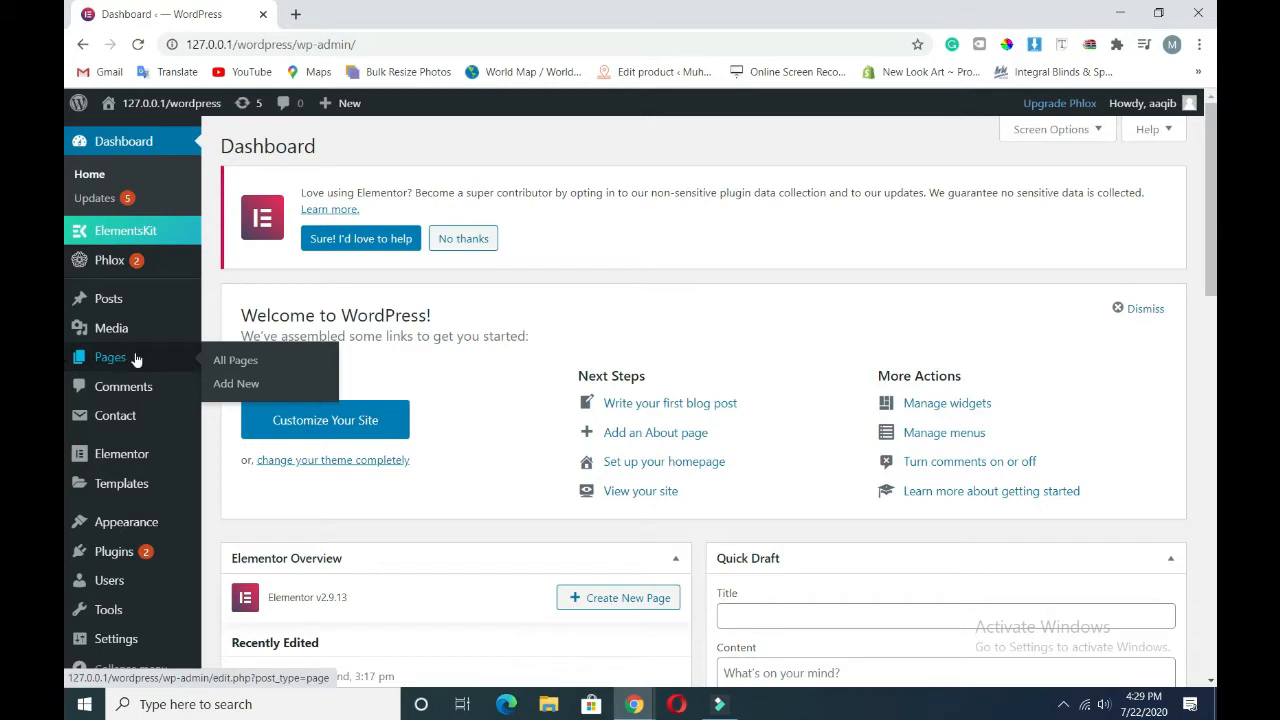
# - From Pages > All Pages, open the Contact Us page with Elementor
pyautogui.click(232, 362)
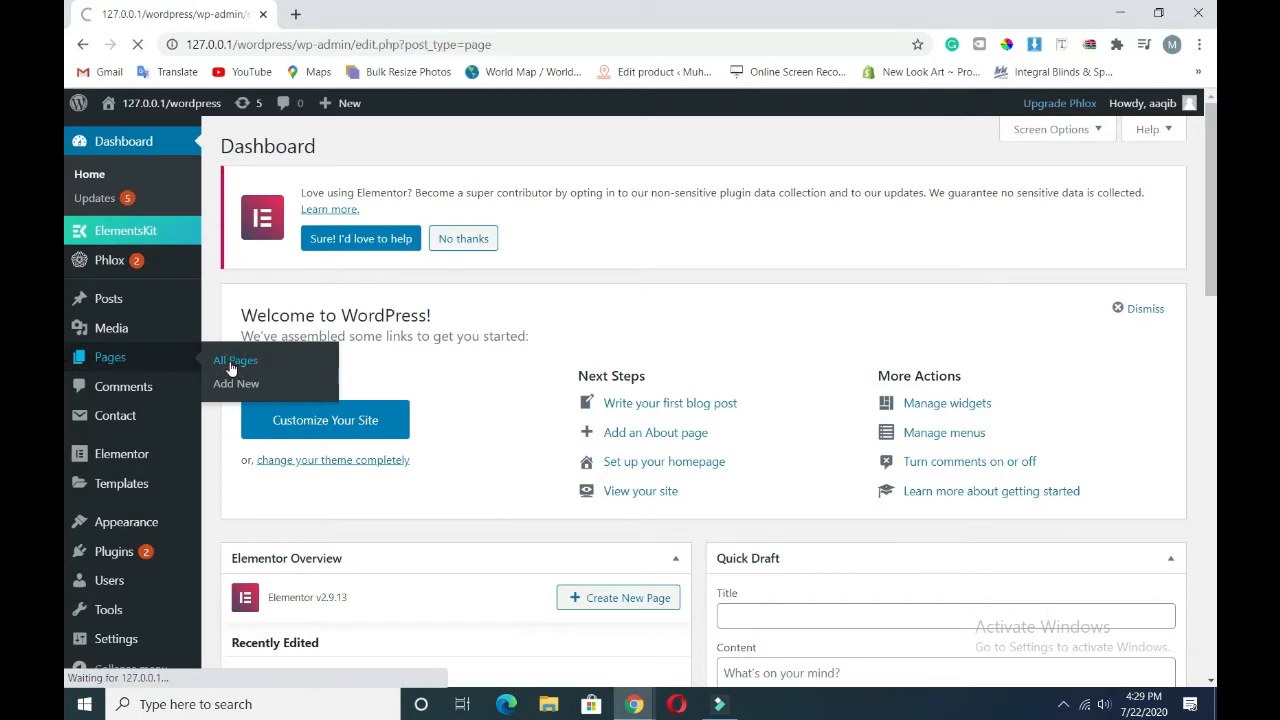
pyautogui.scroll(-1, 437, 414)
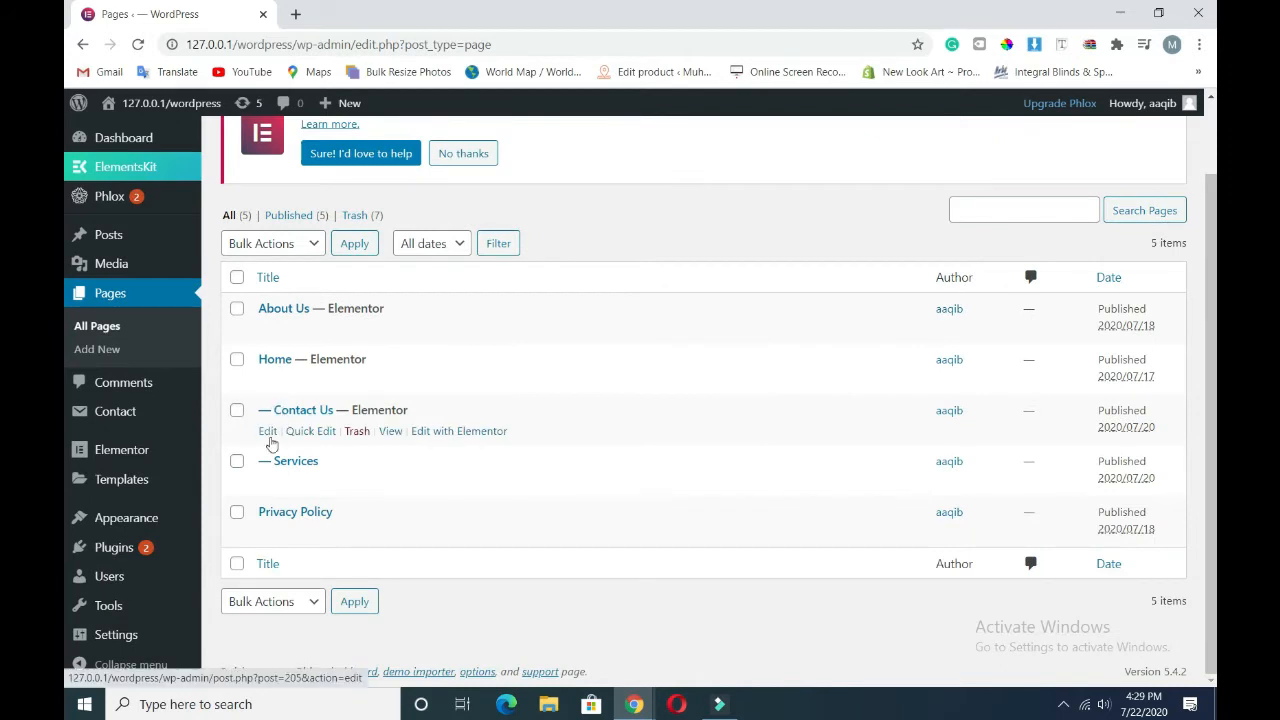
pyautogui.click(442, 434)
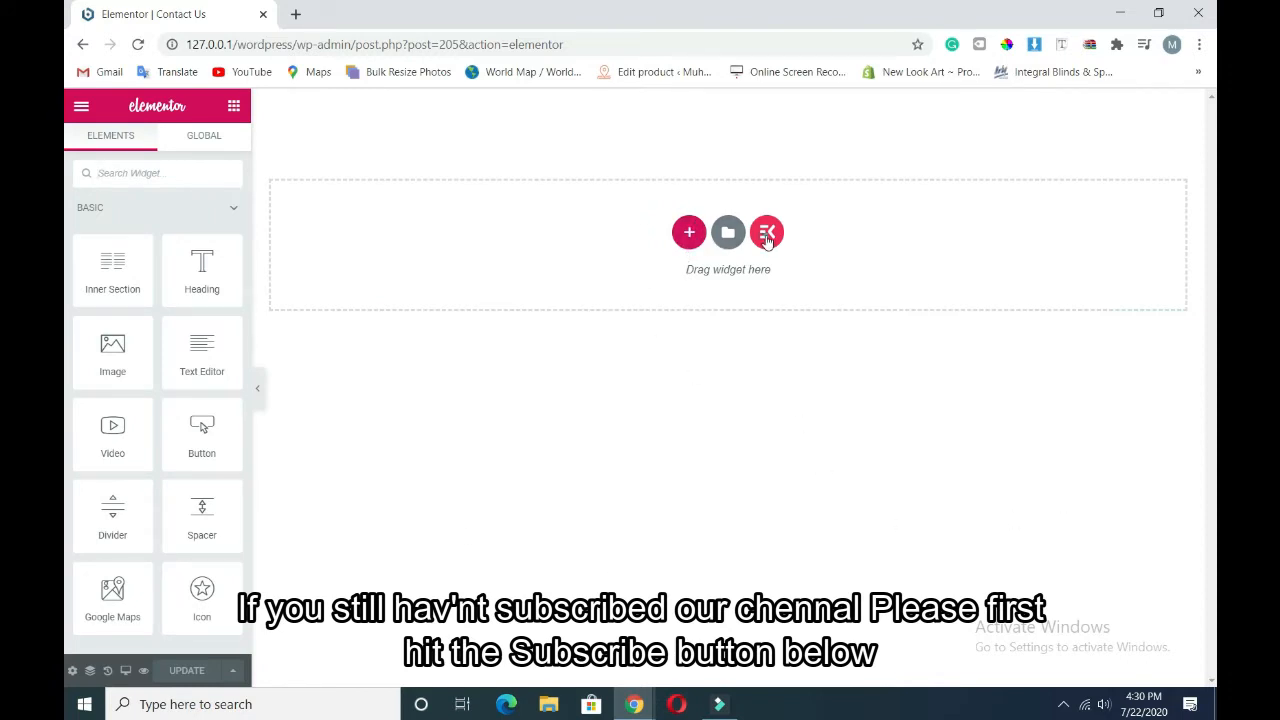
# - Insert the WHITE PLAIN header from the ElementsKit Headers library at the page top
pyautogui.click(767, 236)
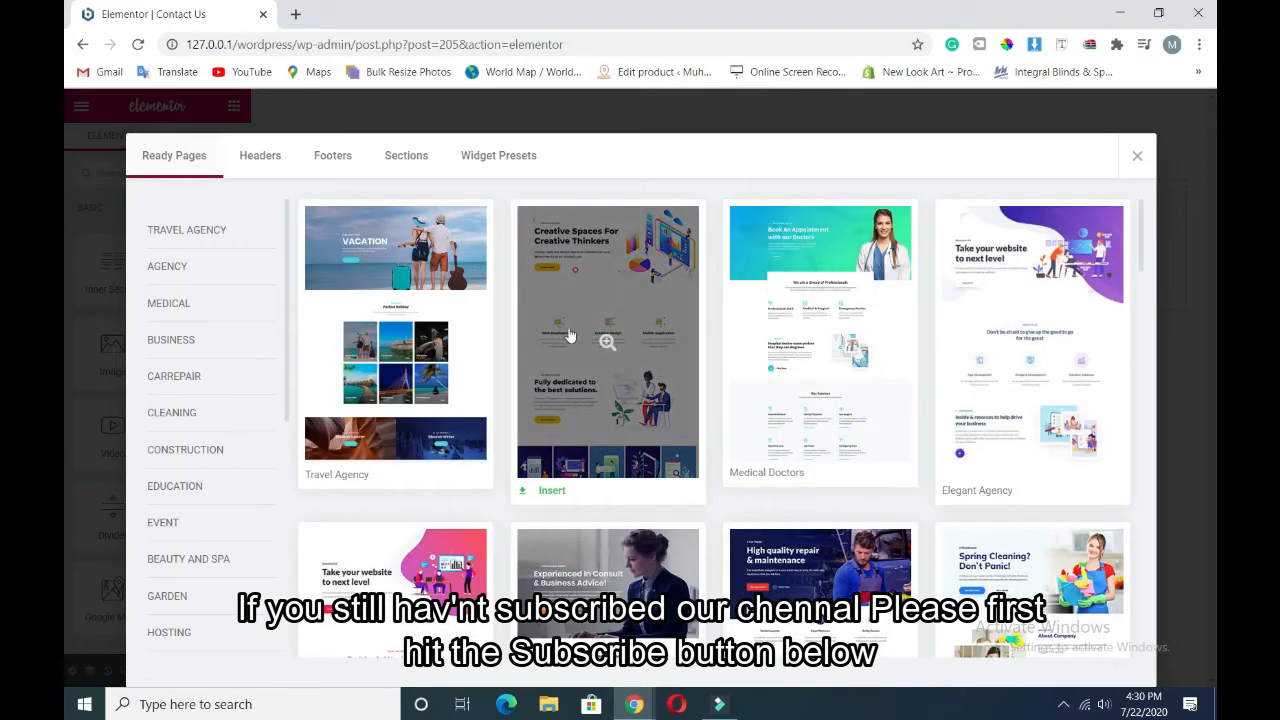
pyautogui.click(261, 160)
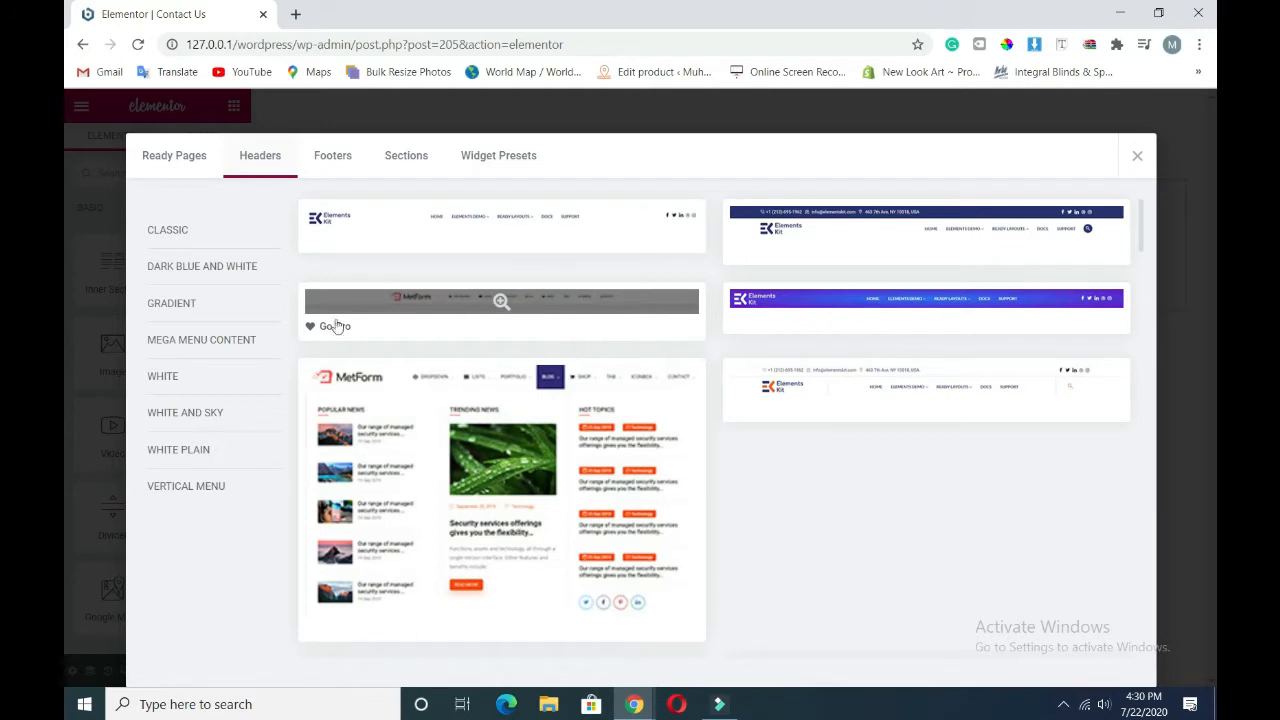
pyautogui.click(200, 414)
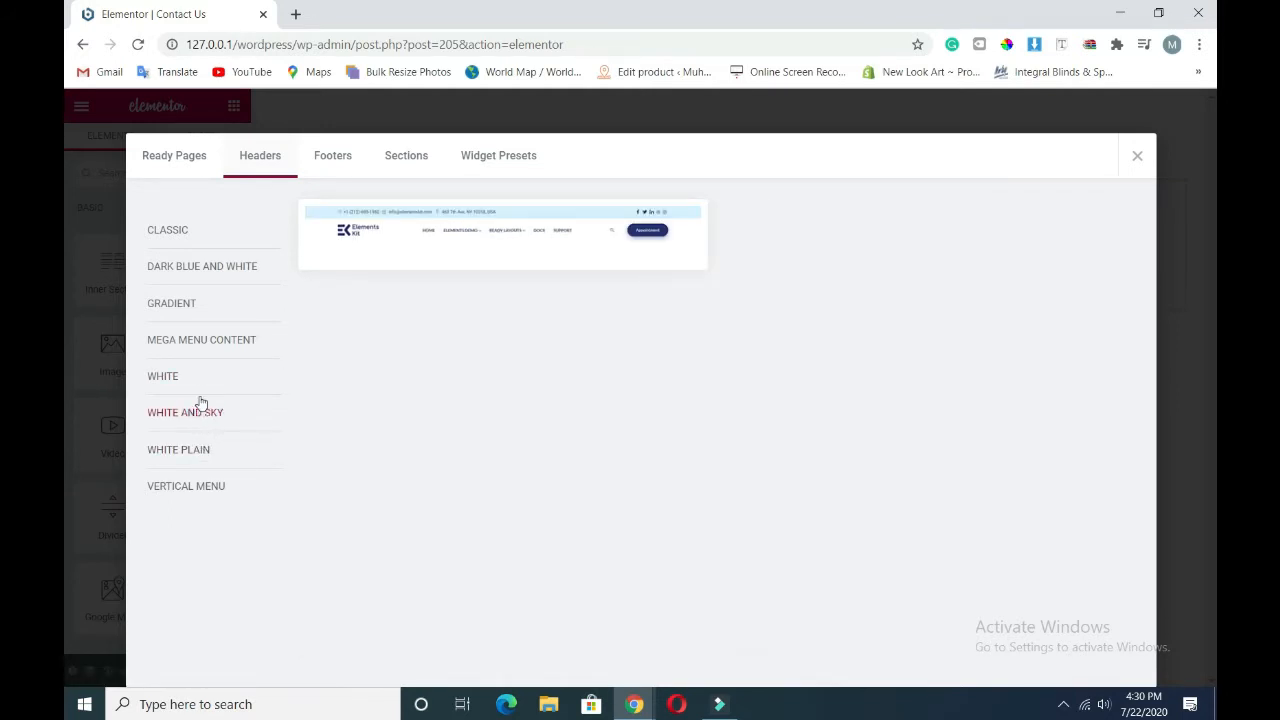
pyautogui.click(155, 372)
pyautogui.click(181, 340)
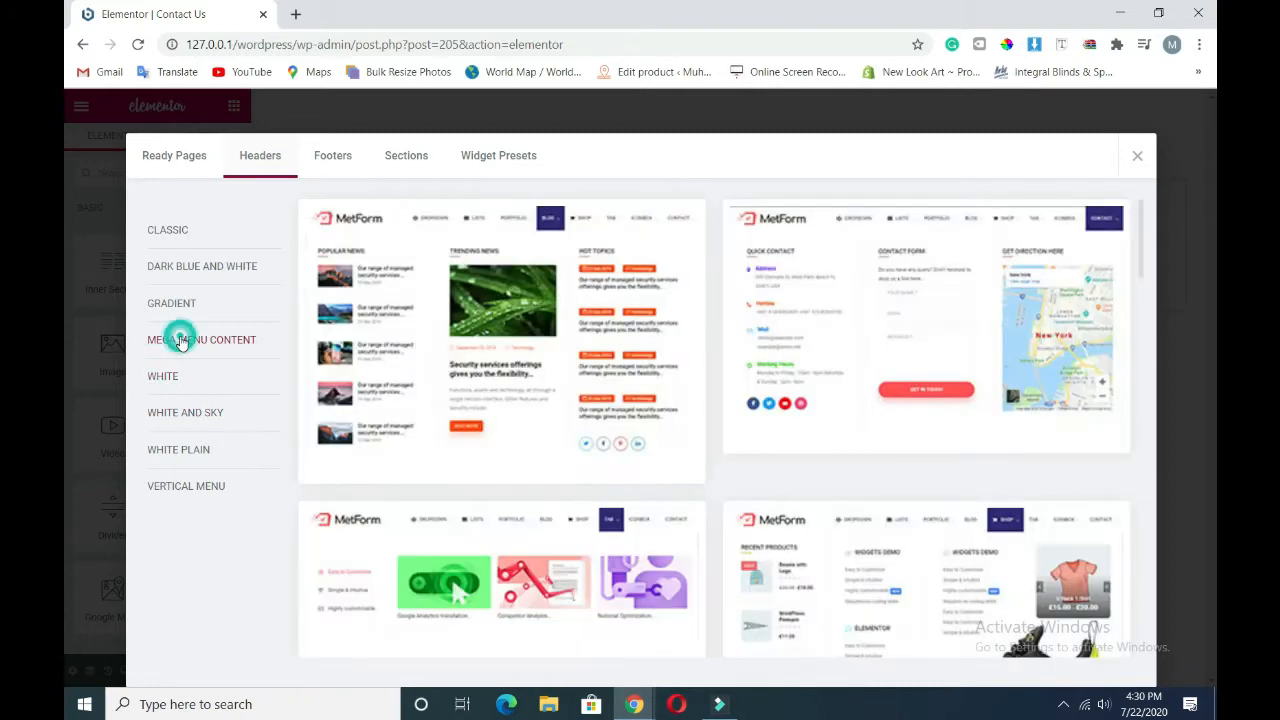
pyautogui.click(183, 303)
pyautogui.click(204, 266)
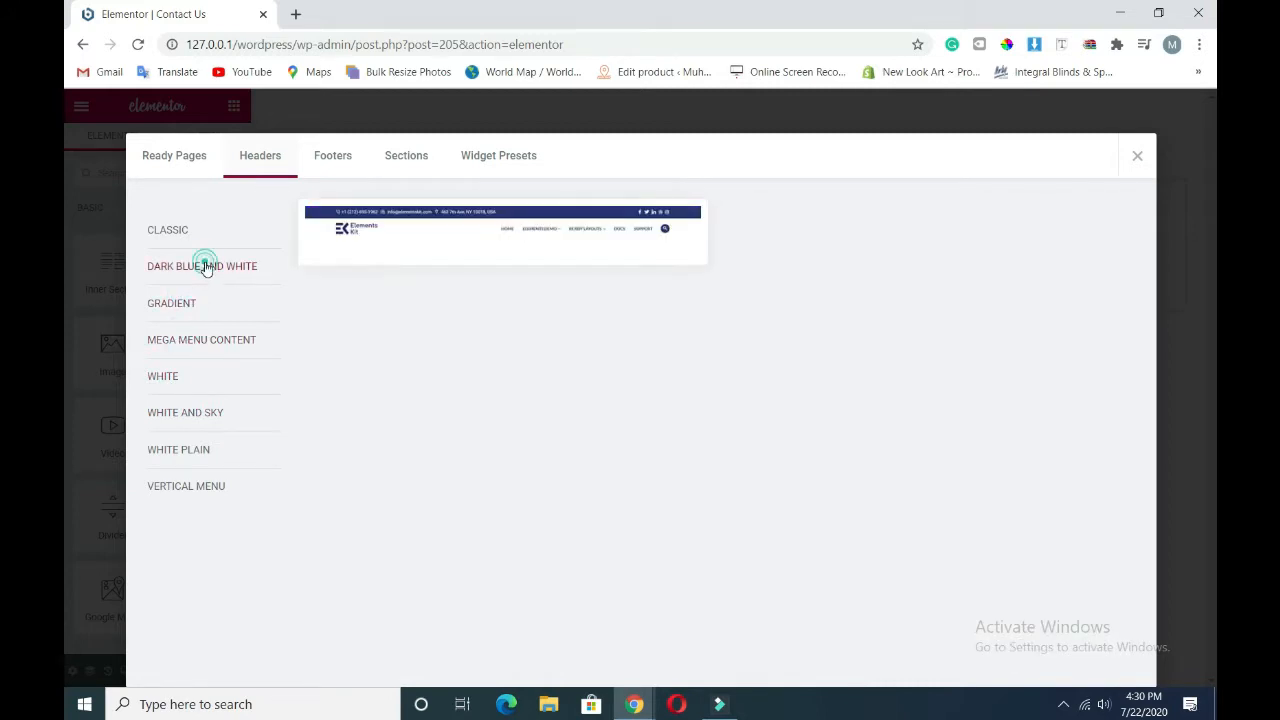
pyautogui.click(192, 450)
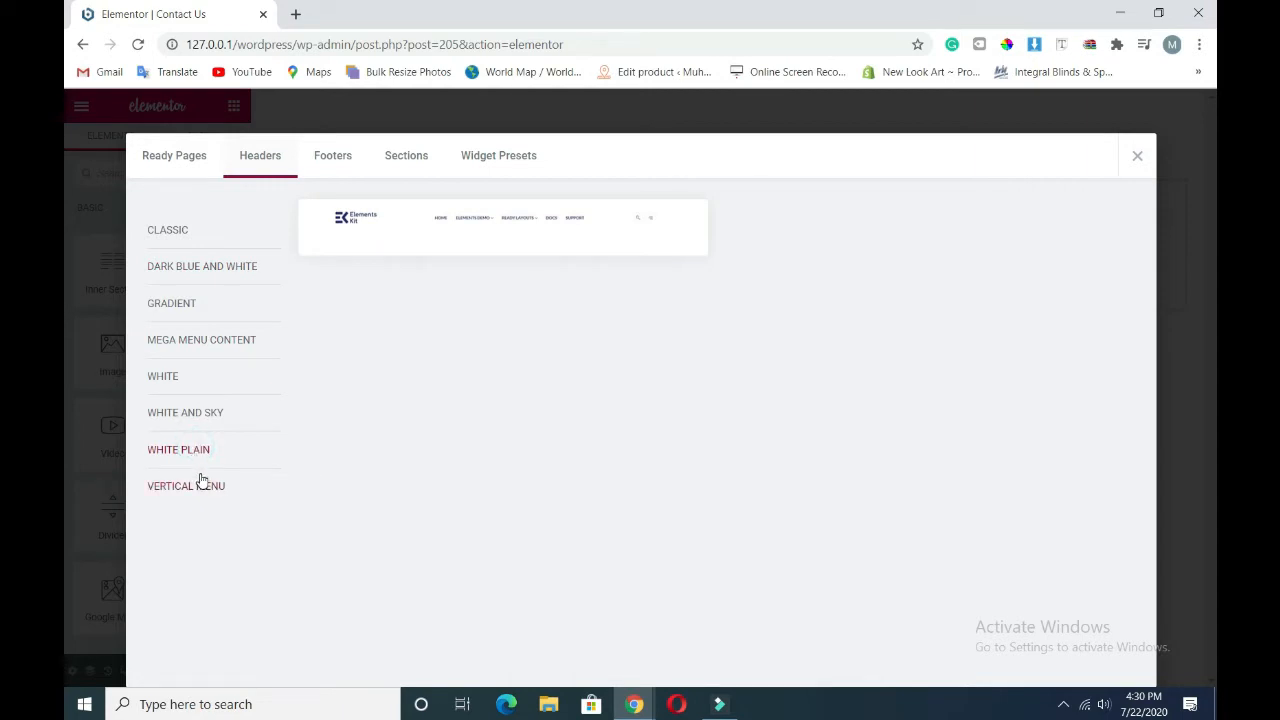
pyautogui.click(200, 476)
pyautogui.click(197, 452)
pyautogui.click(332, 245)
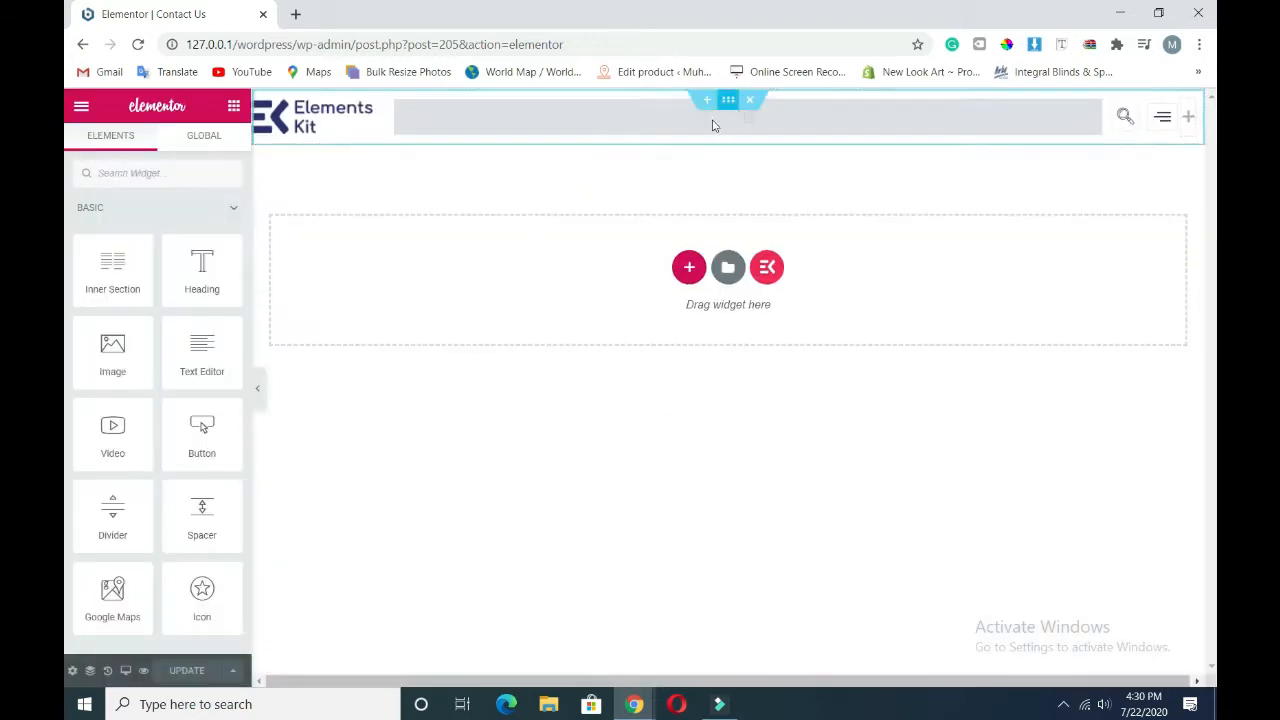
# - Set the header's navigation menu to show the Main menu
pyautogui.click(650, 116)
pyautogui.click(222, 288)
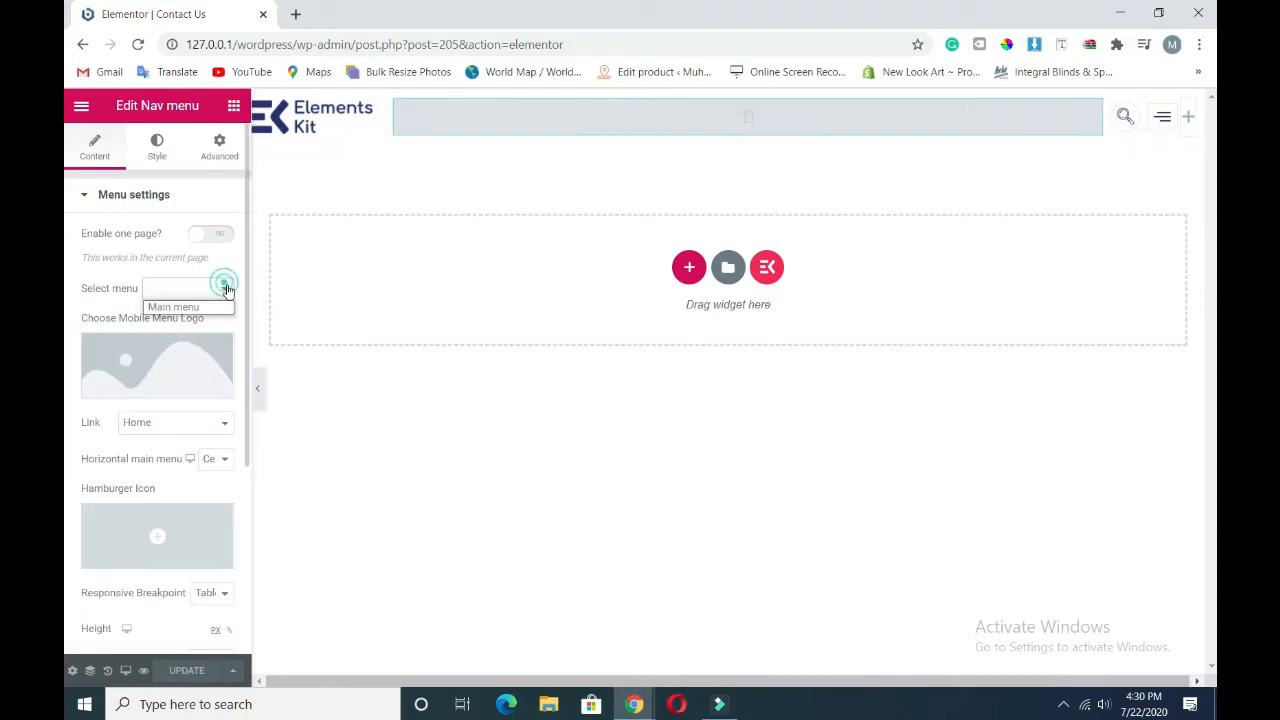
pyautogui.click(180, 307)
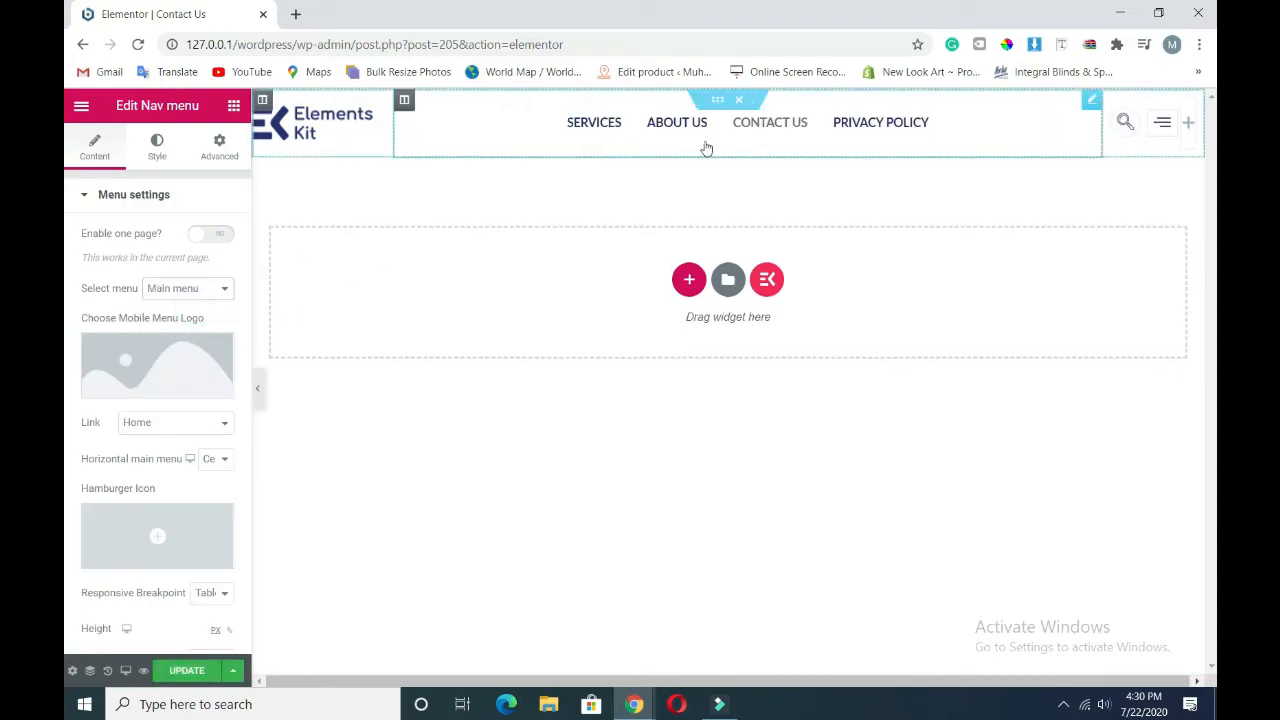
# - Replace the header logo with the Elementor logo and centre it
pyautogui.click(330, 124)
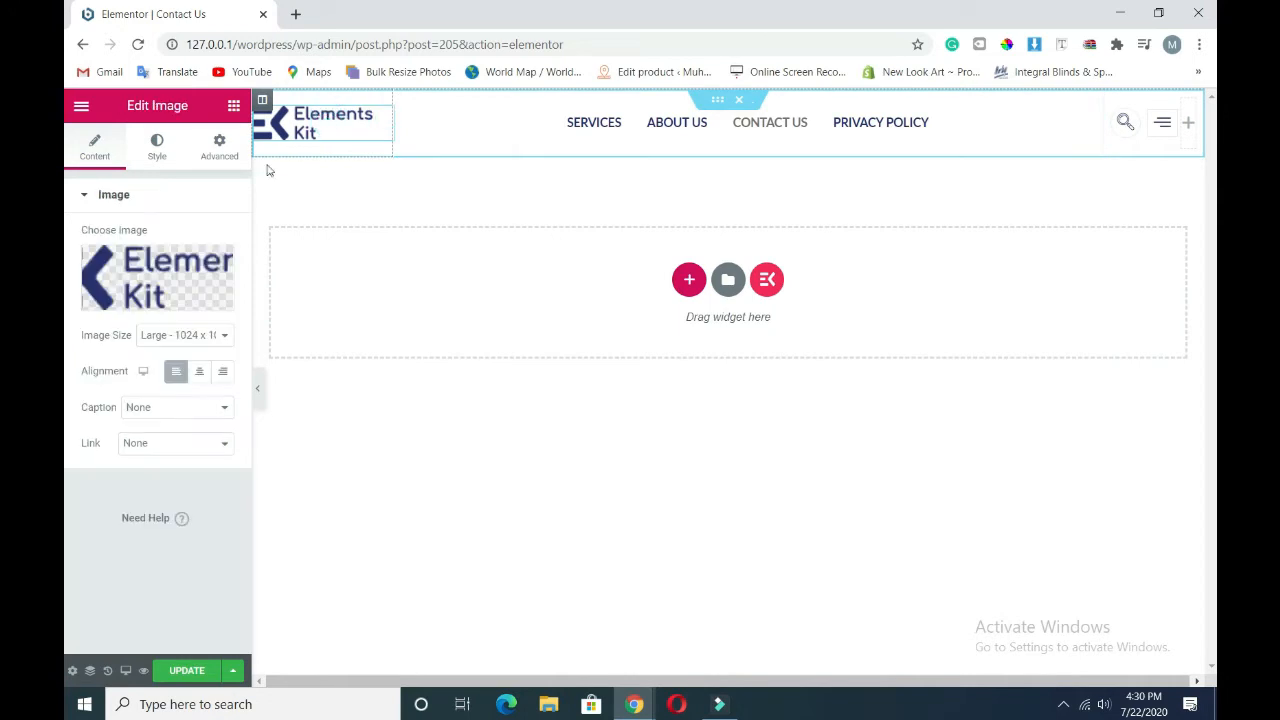
pyautogui.click(167, 299)
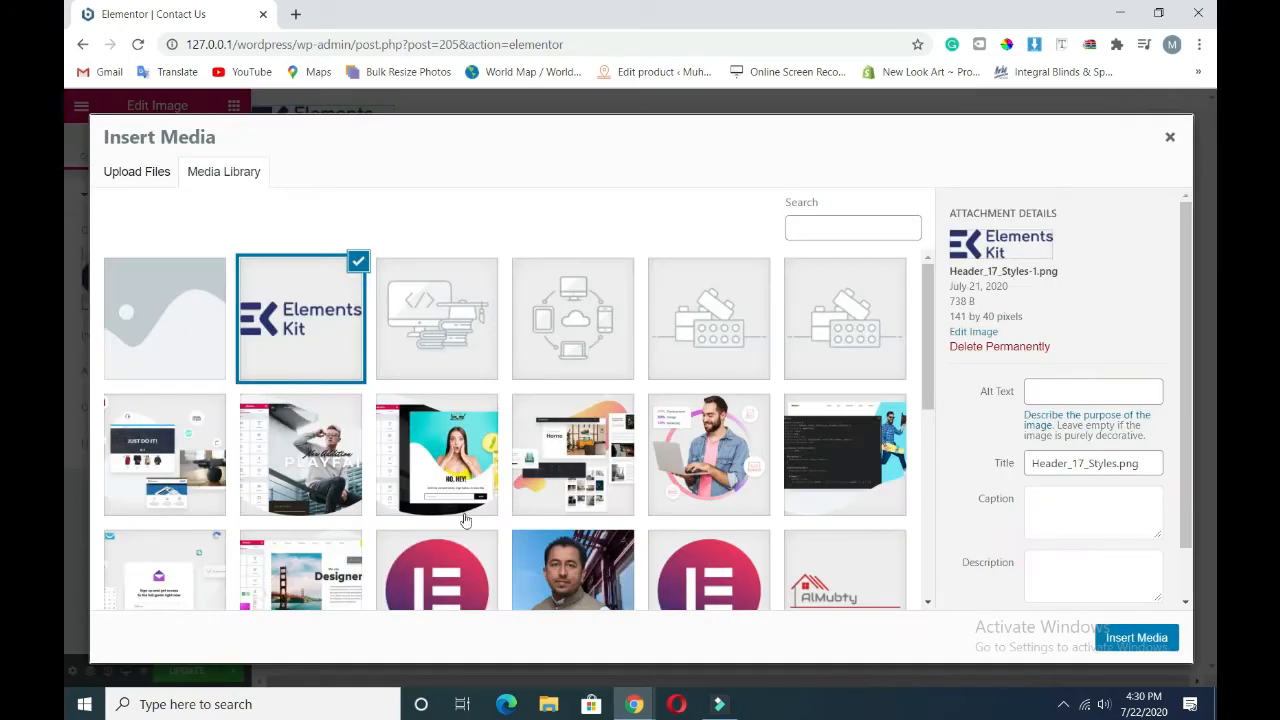
pyautogui.click(468, 578)
pyautogui.click(1123, 643)
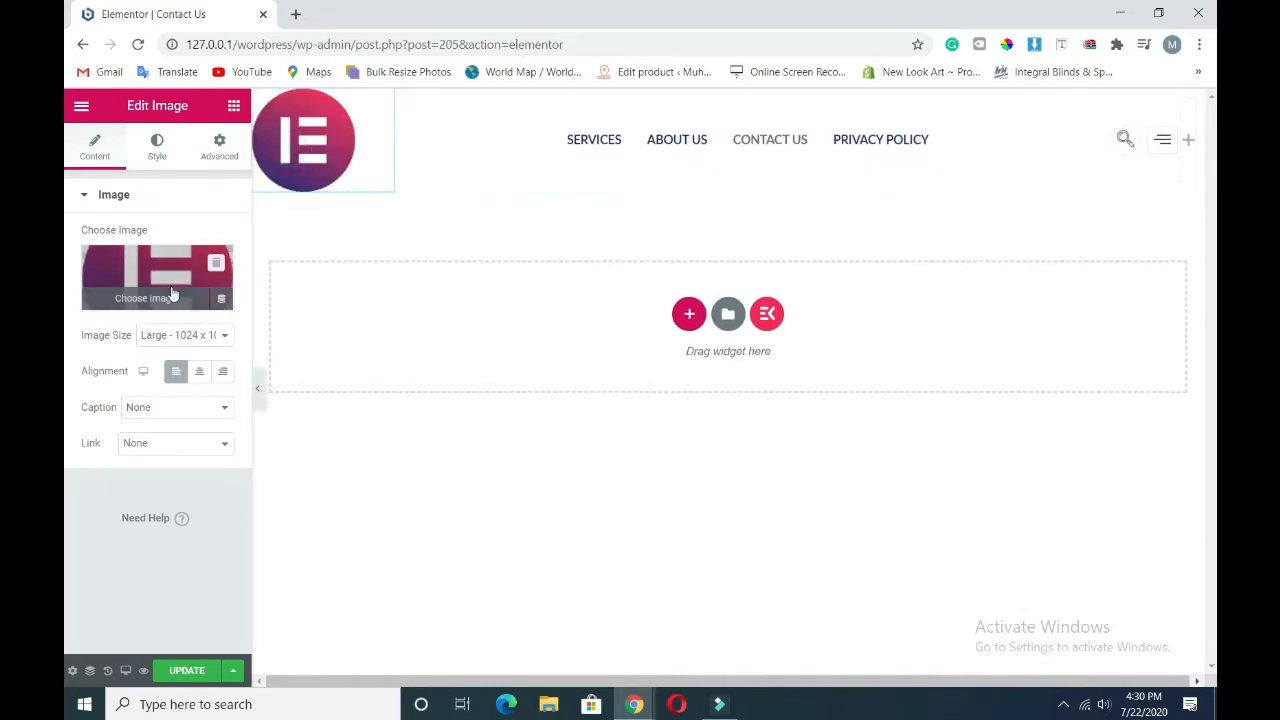
pyautogui.click(197, 372)
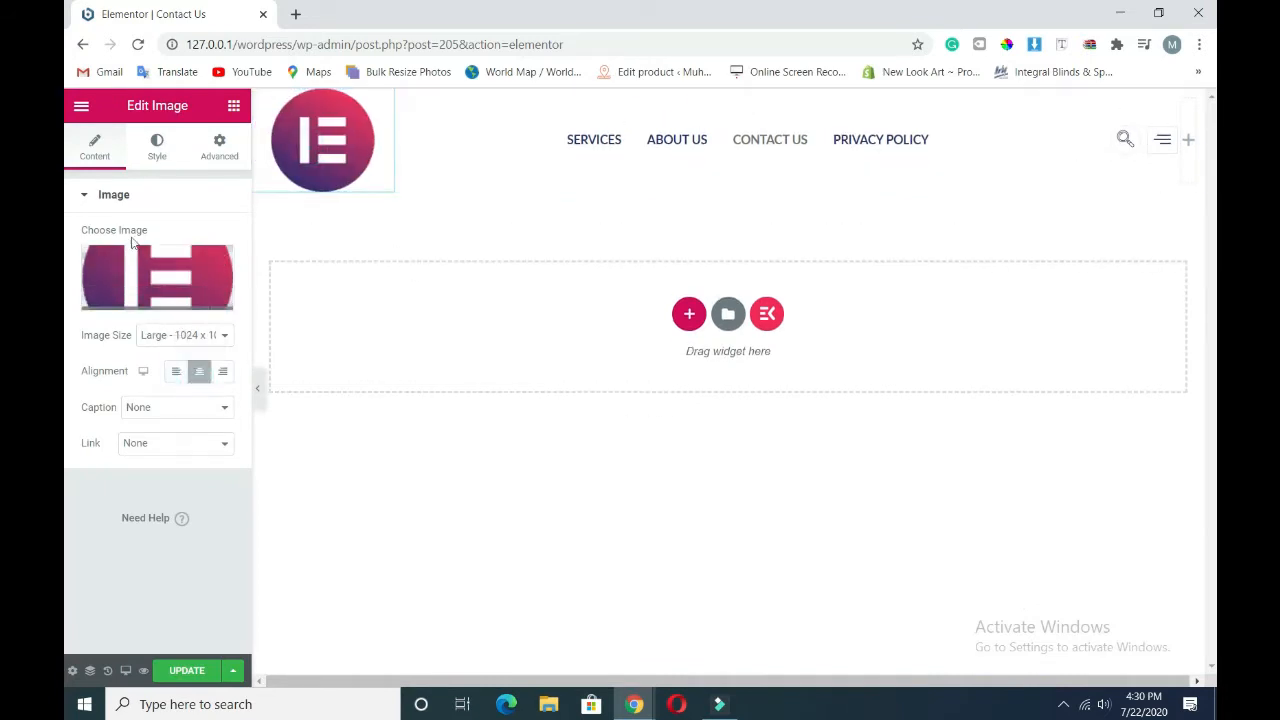
# - Set the logo's width to 35 in its Style settings
pyautogui.click(157, 148)
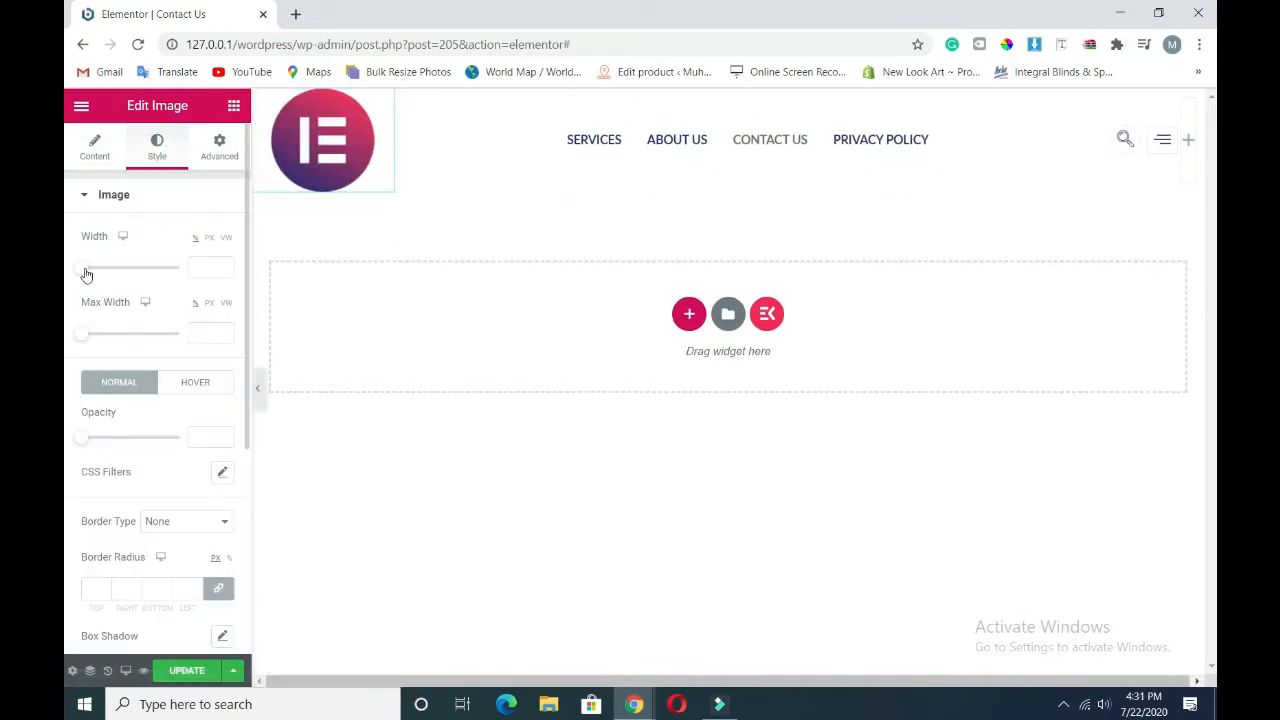
pyautogui.moveTo(83, 270); pyautogui.dragTo(116, 279)
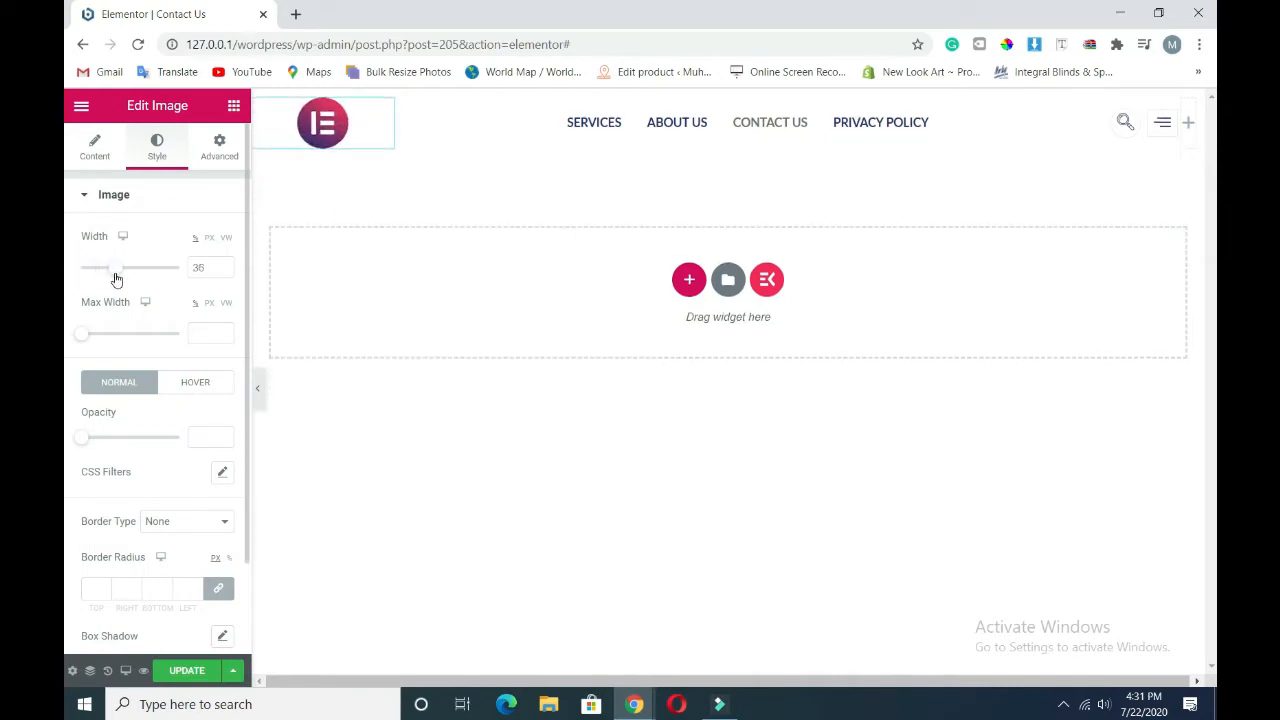
pyautogui.click(257, 388)
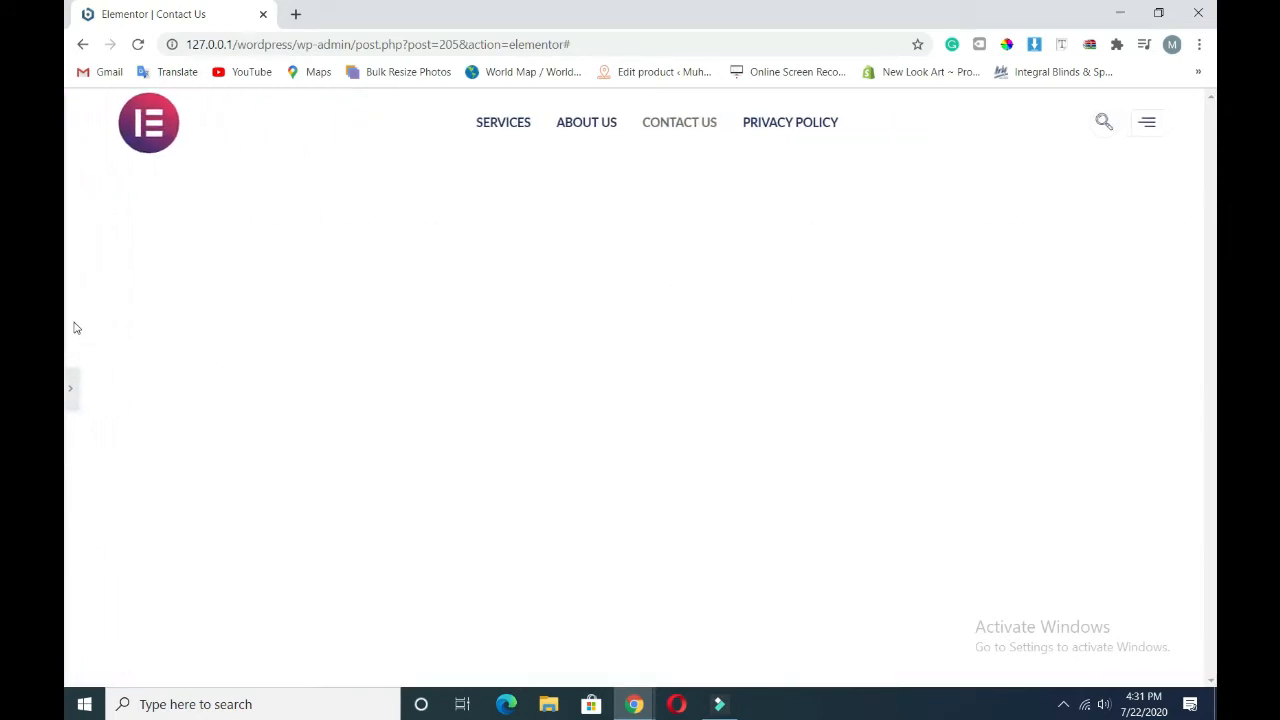
pyautogui.click(71, 385)
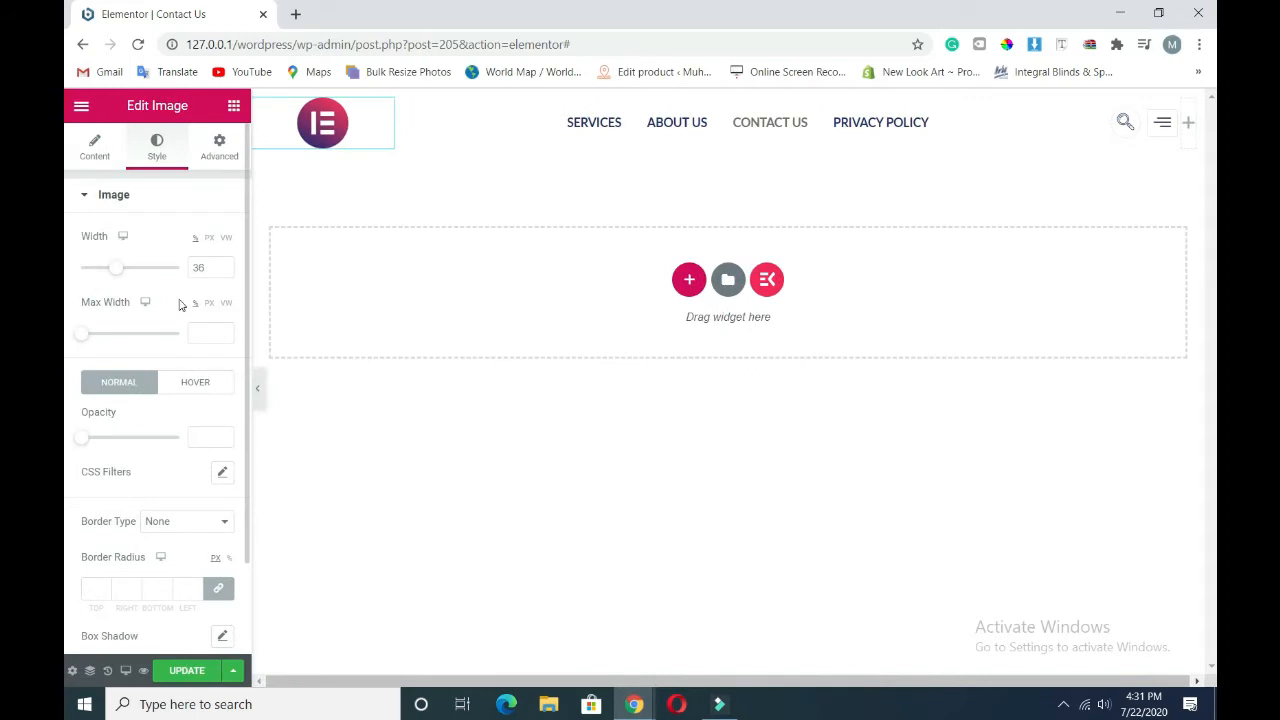
pyautogui.moveTo(120, 274); pyautogui.dragTo(124, 277)
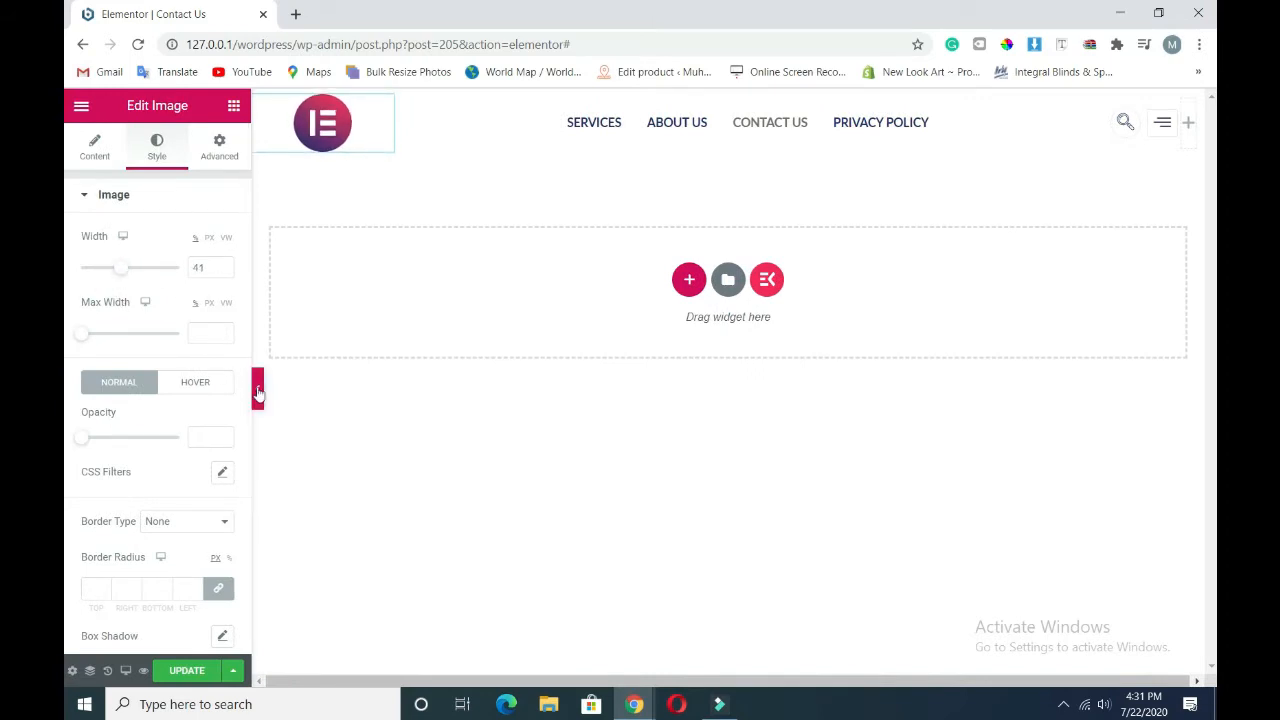
pyautogui.click(257, 388)
pyautogui.click(70, 390)
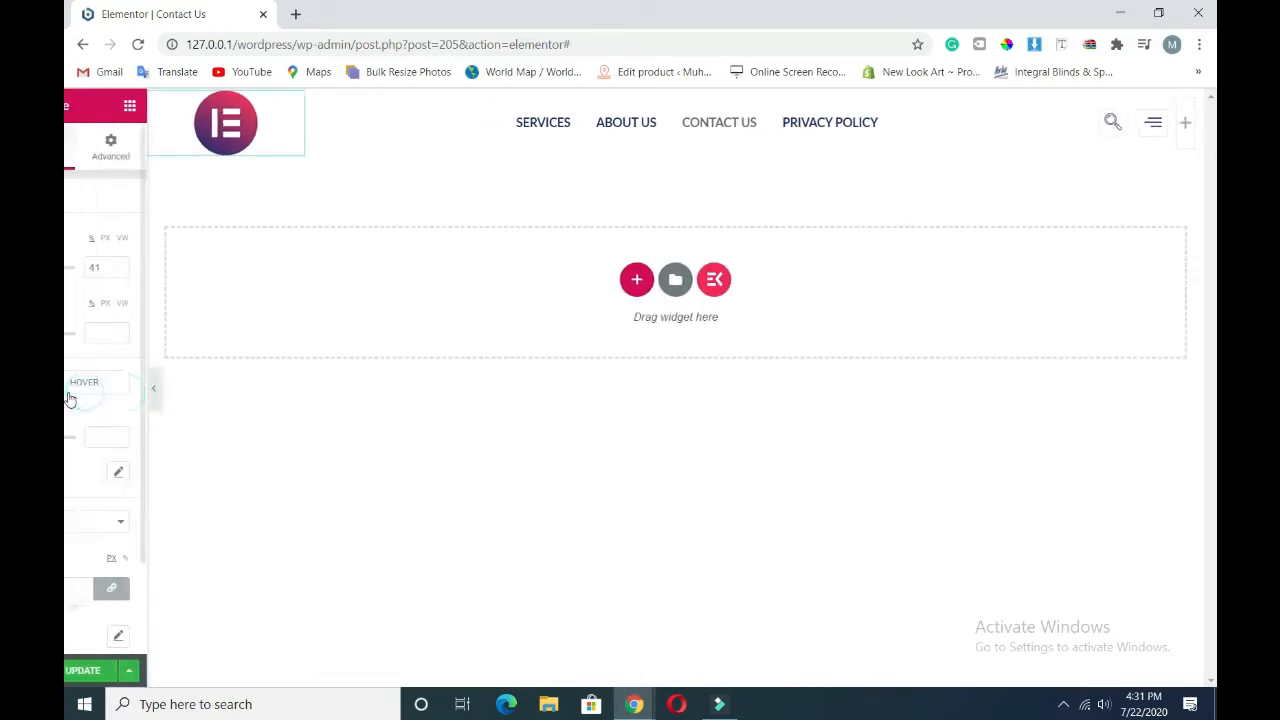
pyautogui.moveTo(117, 273); pyautogui.dragTo(114, 273)
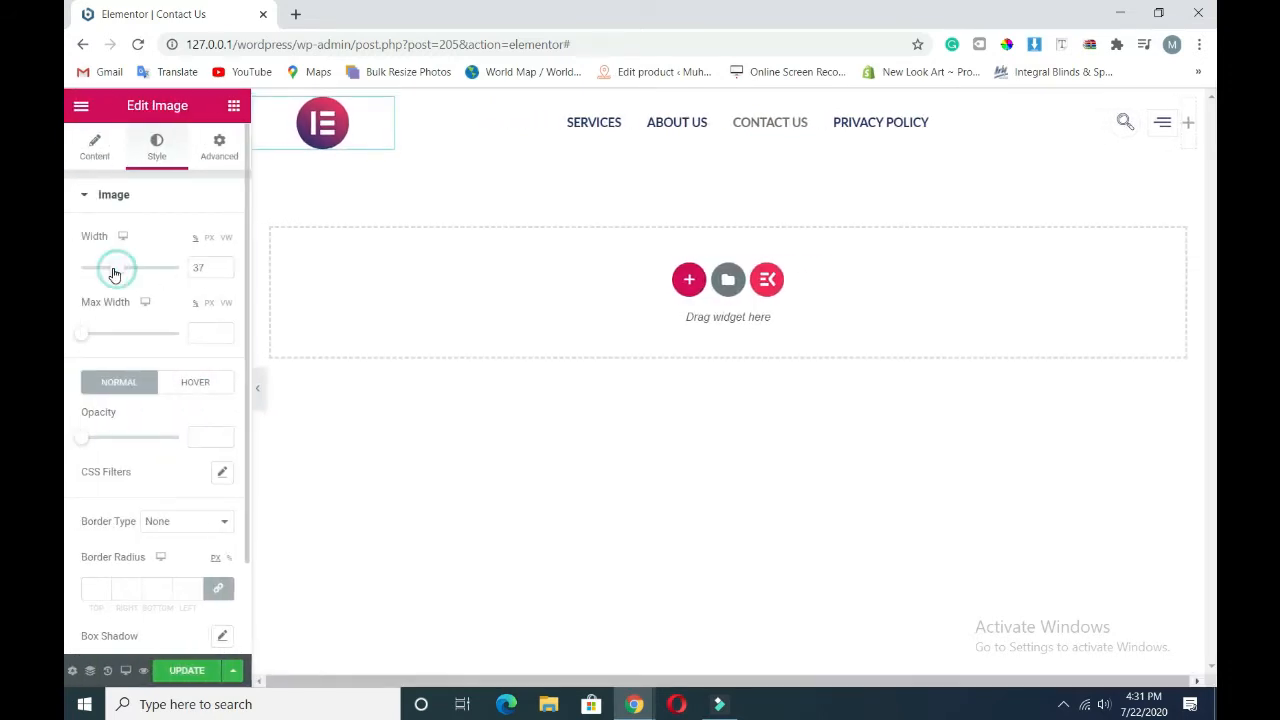
pyautogui.doubleClick(199, 267)
pyautogui.write('35')
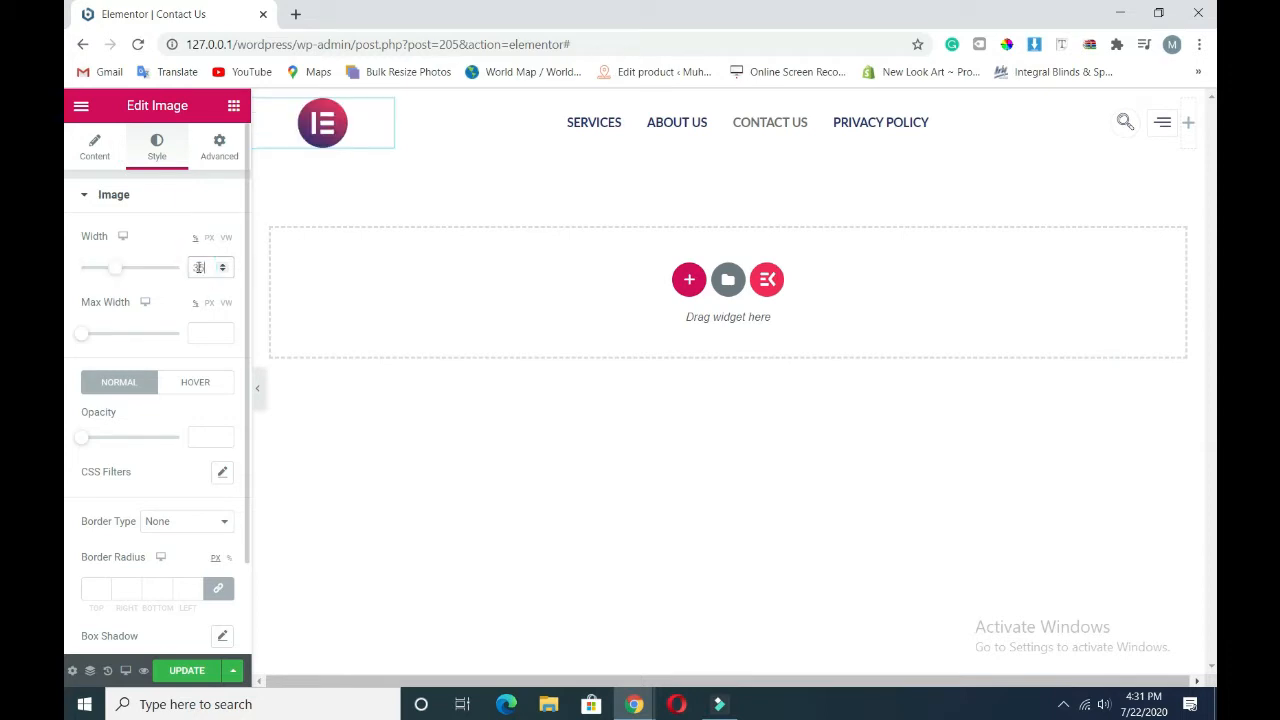
pyautogui.click(135, 244)
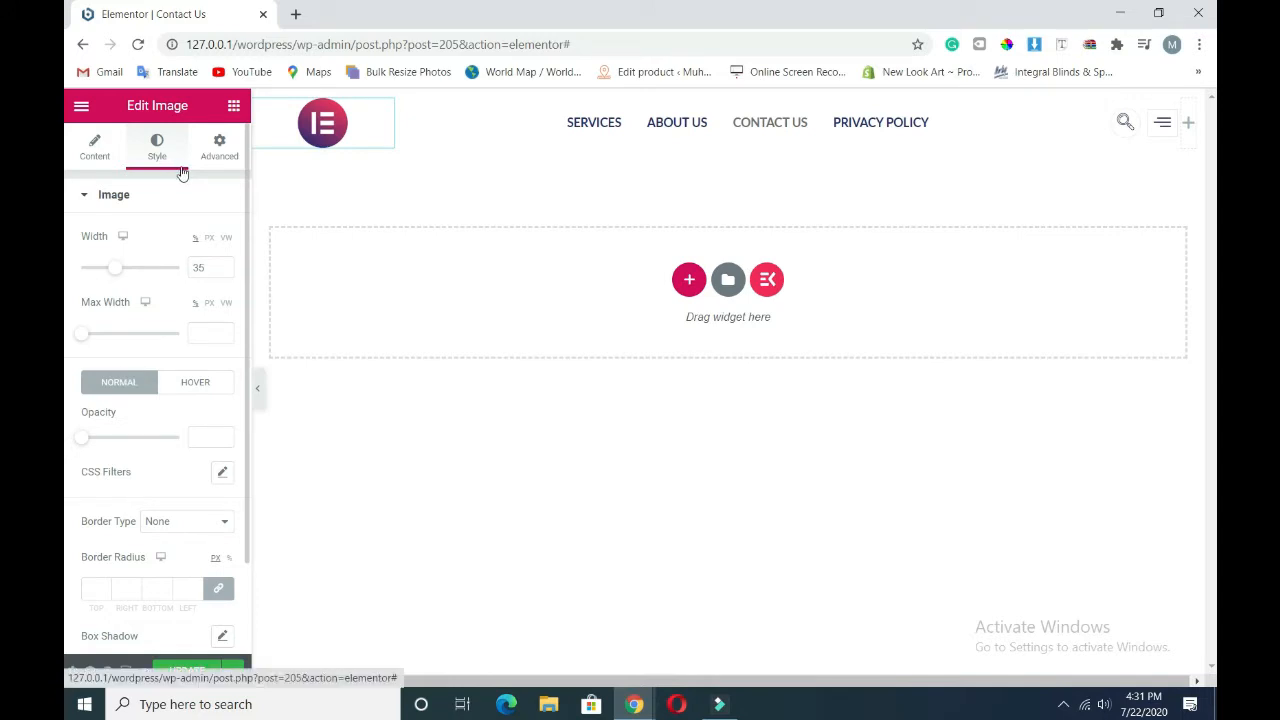
# - Add a new one-column section below the header
pyautogui.click(727, 194)
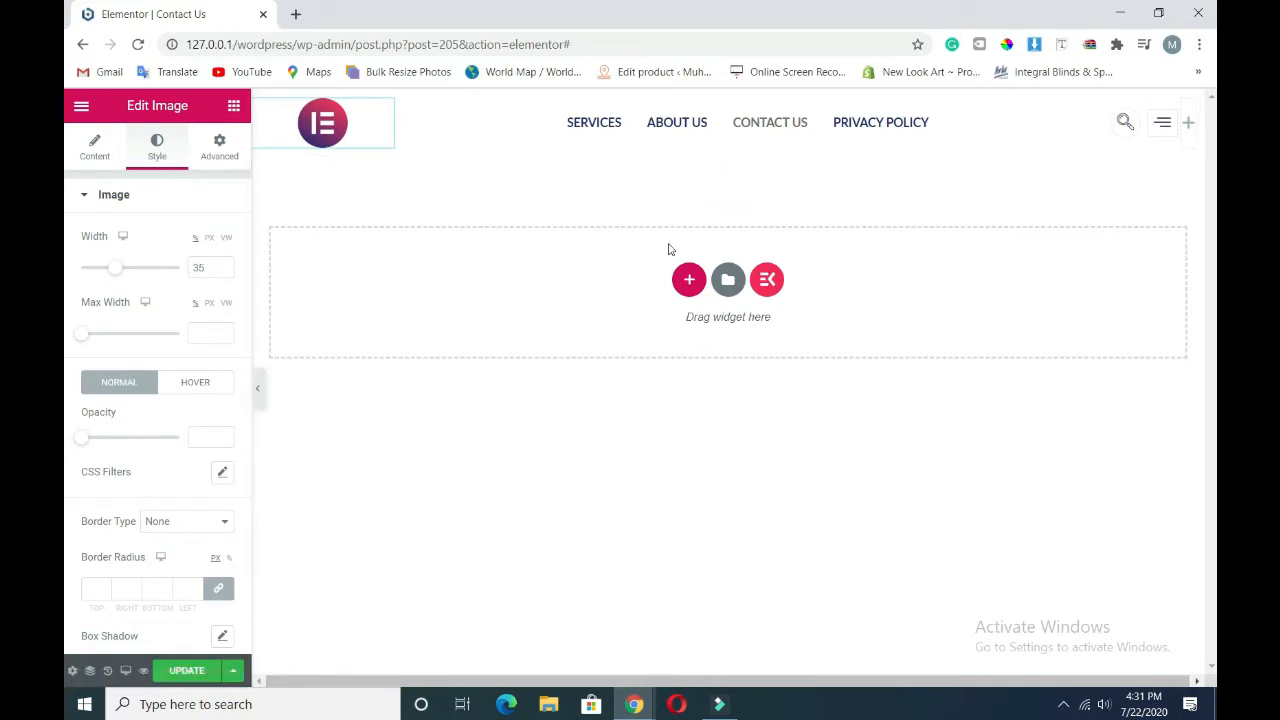
pyautogui.click(688, 280)
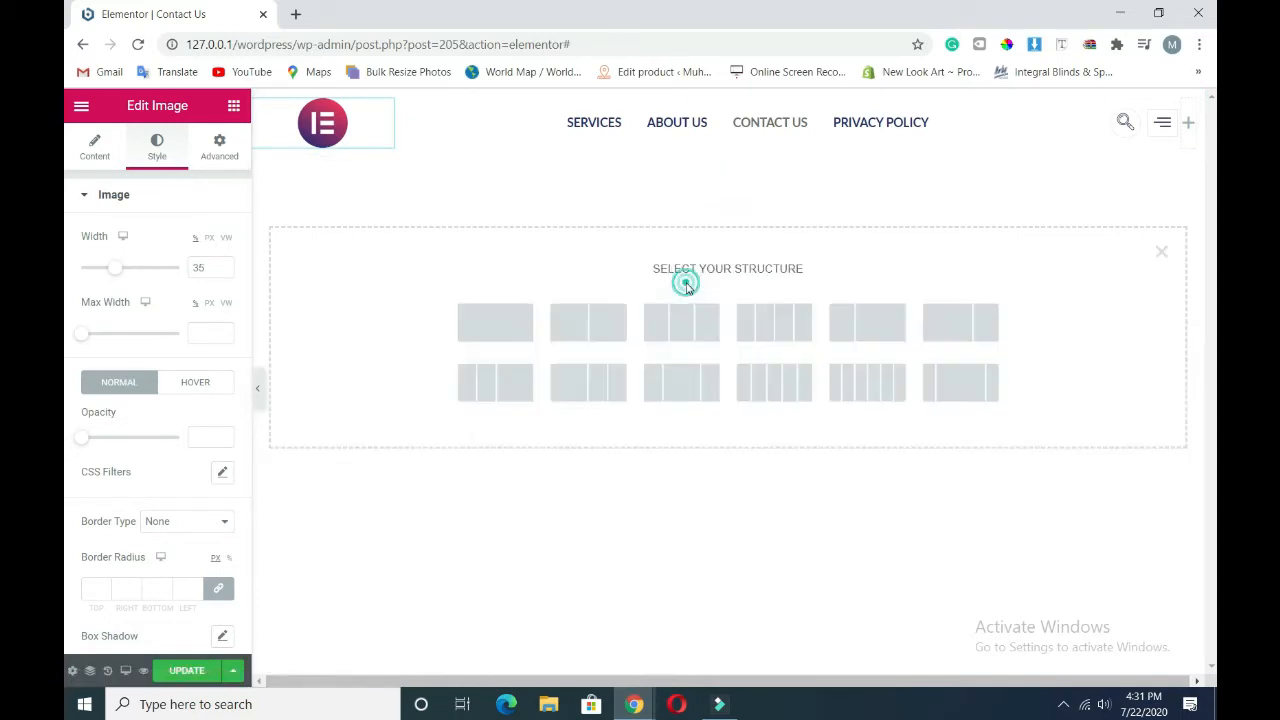
pyautogui.click(504, 324)
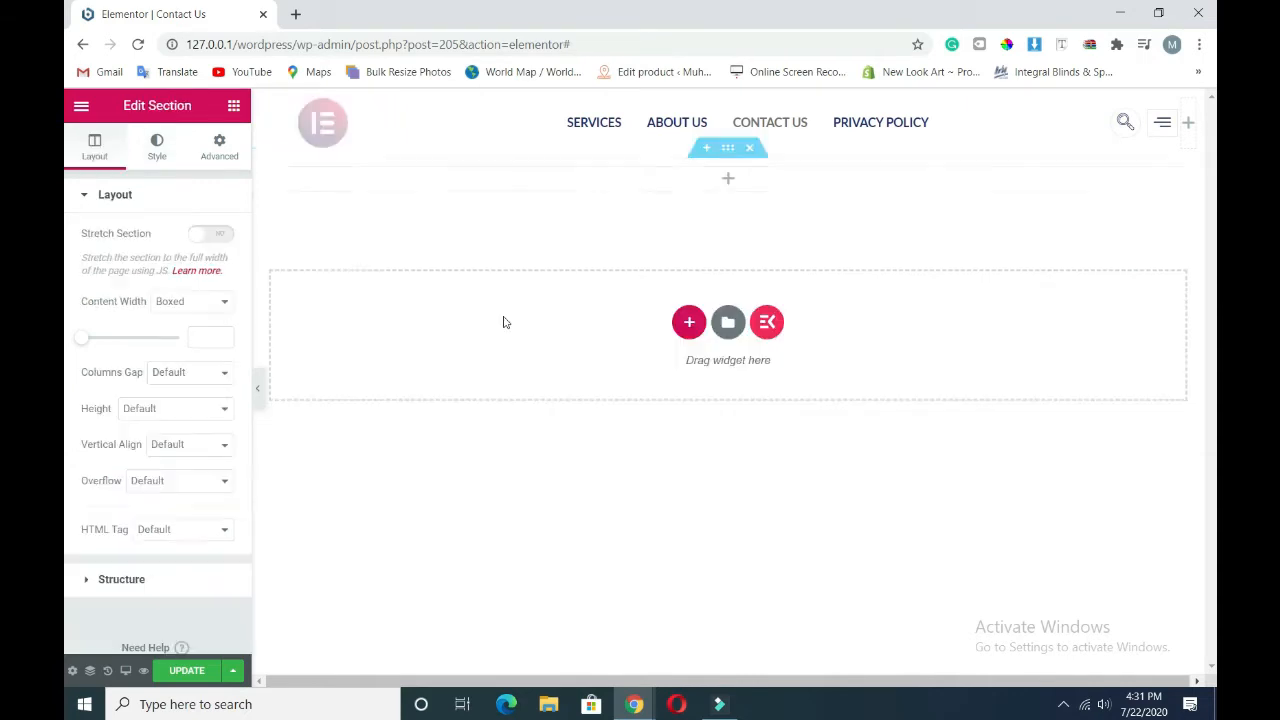
# - Add a Google Maps widget to the section and open its larger map in a new tab
pyautogui.click(233, 105)
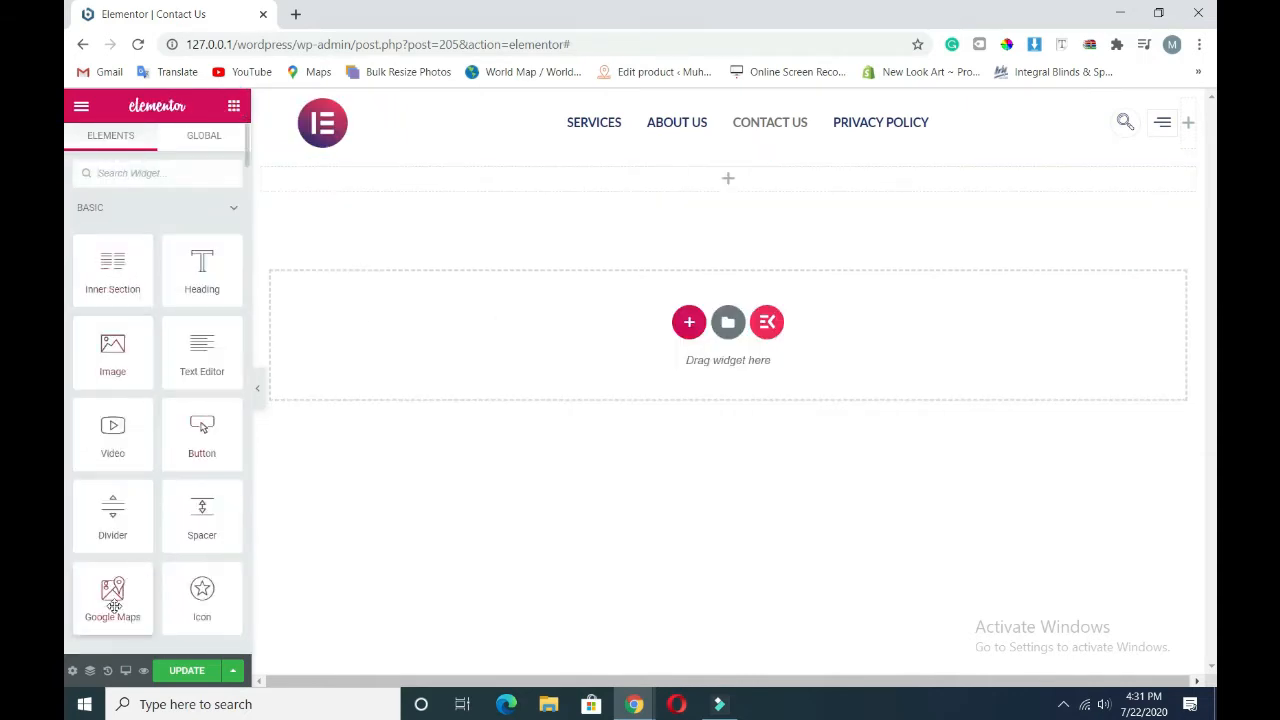
pyautogui.moveTo(114, 606); pyautogui.dragTo(689, 189)
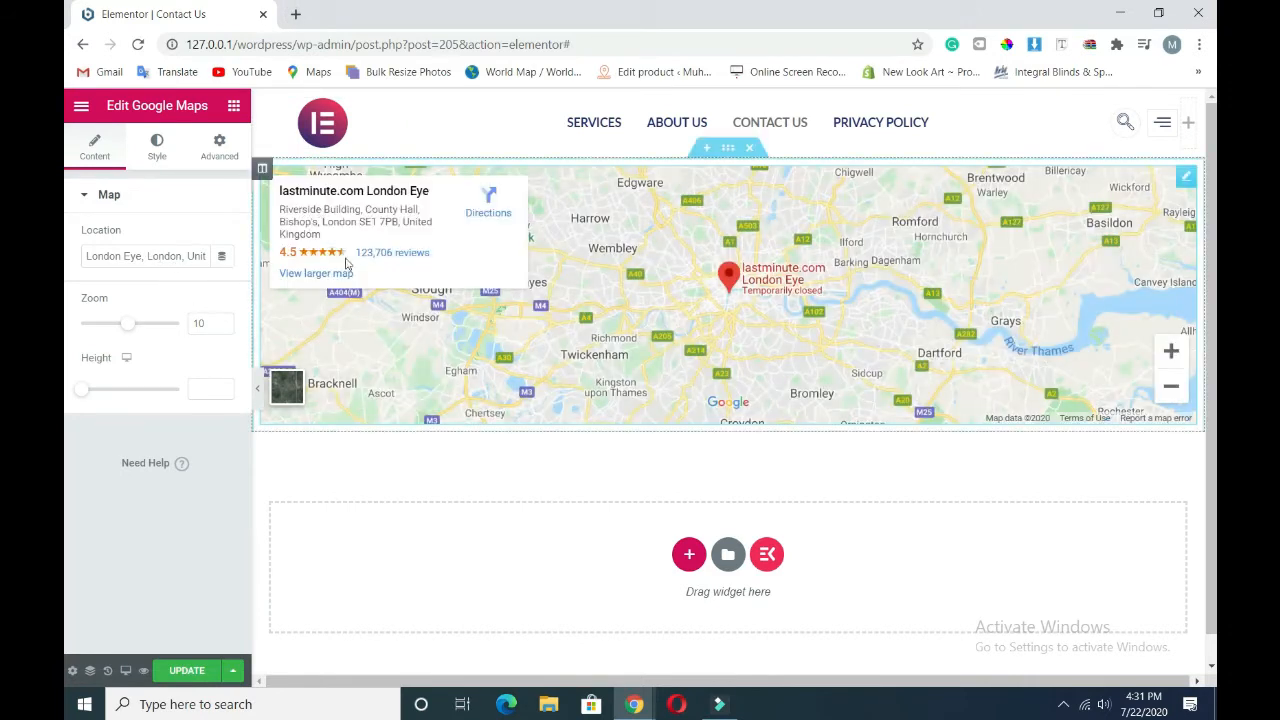
pyautogui.rightClick(334, 280)
pyautogui.click(350, 289)
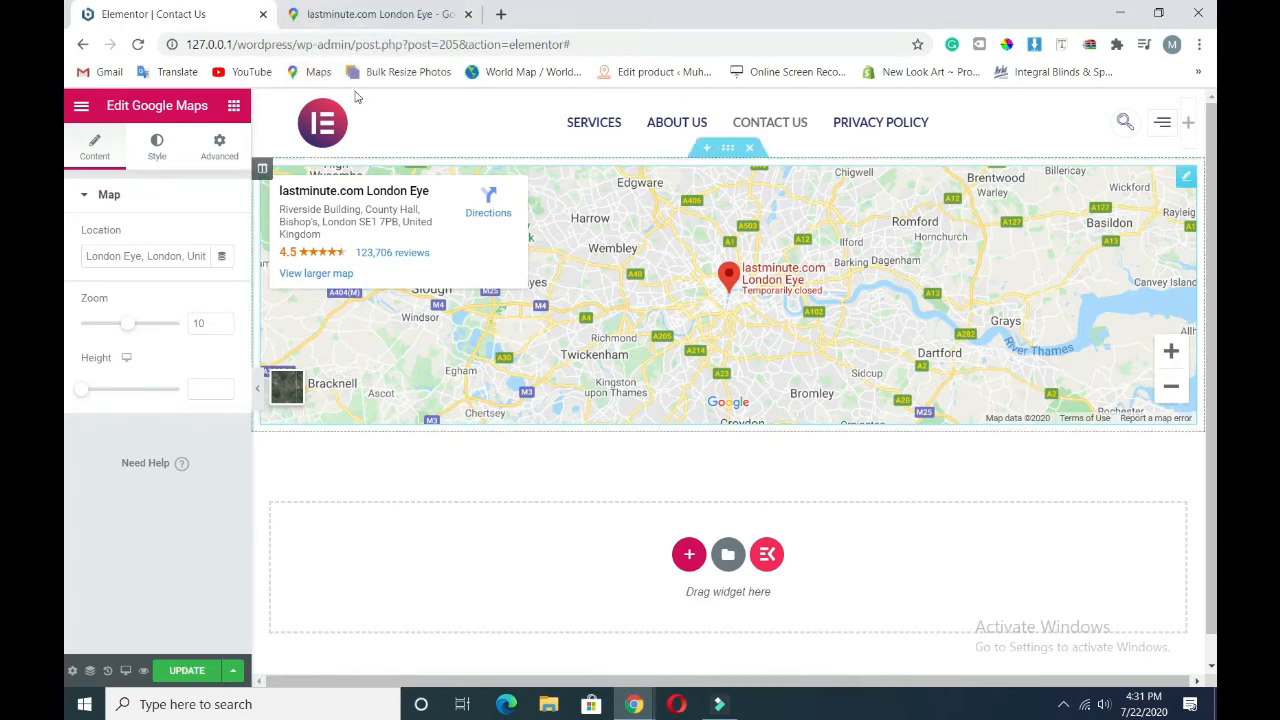
pyautogui.click(365, 13)
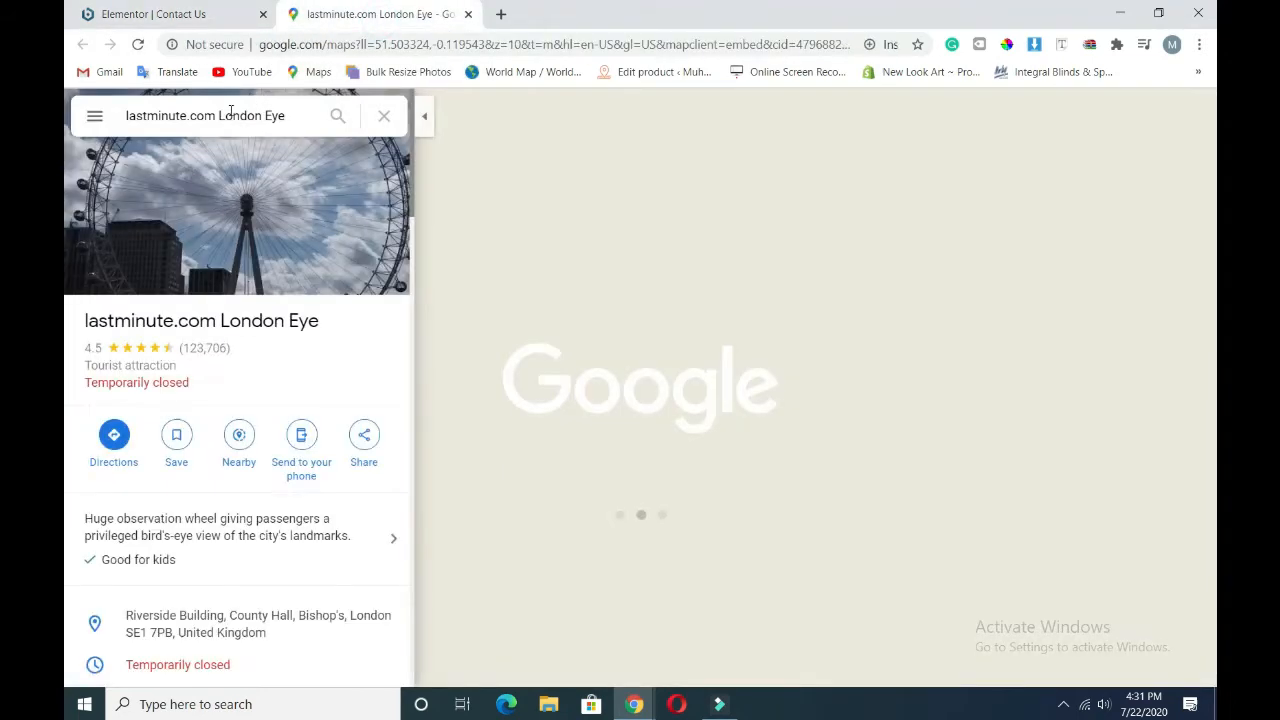
# - Search Google Maps for 'the softasia' and pick the Sohawa, Pakistan suggestion
pyautogui.click(230, 110)
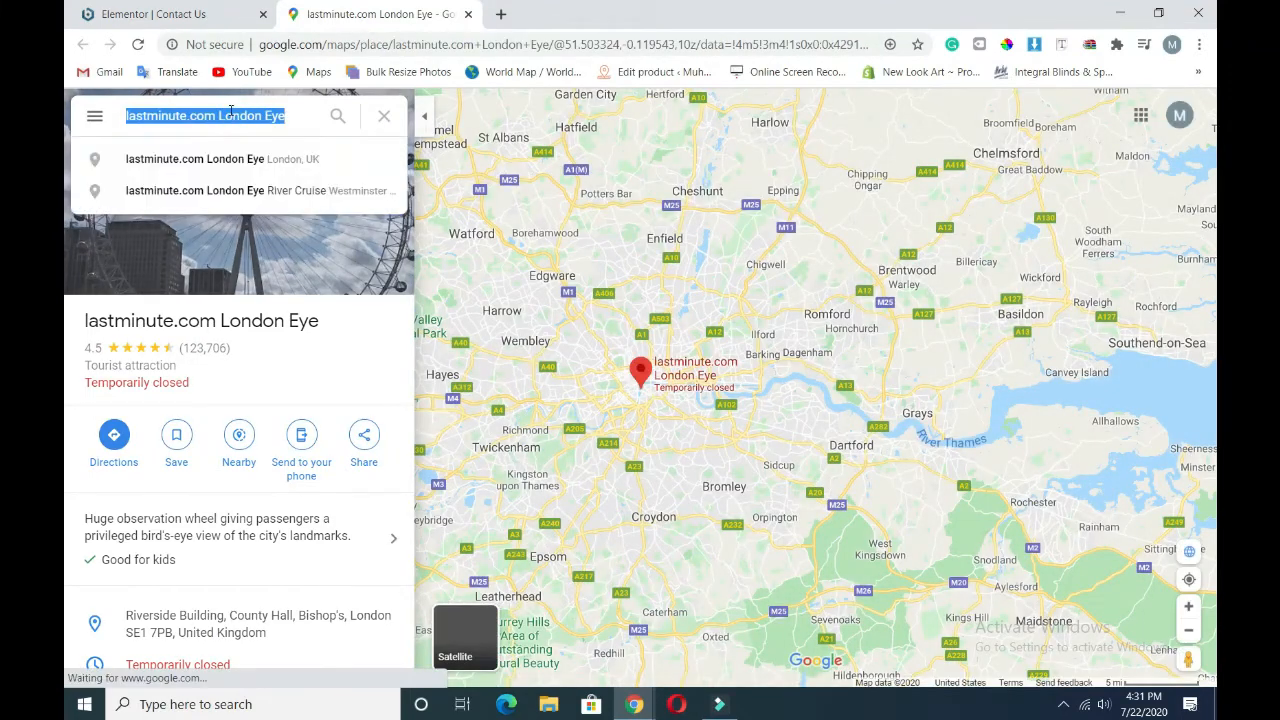
pyautogui.write('the softa')
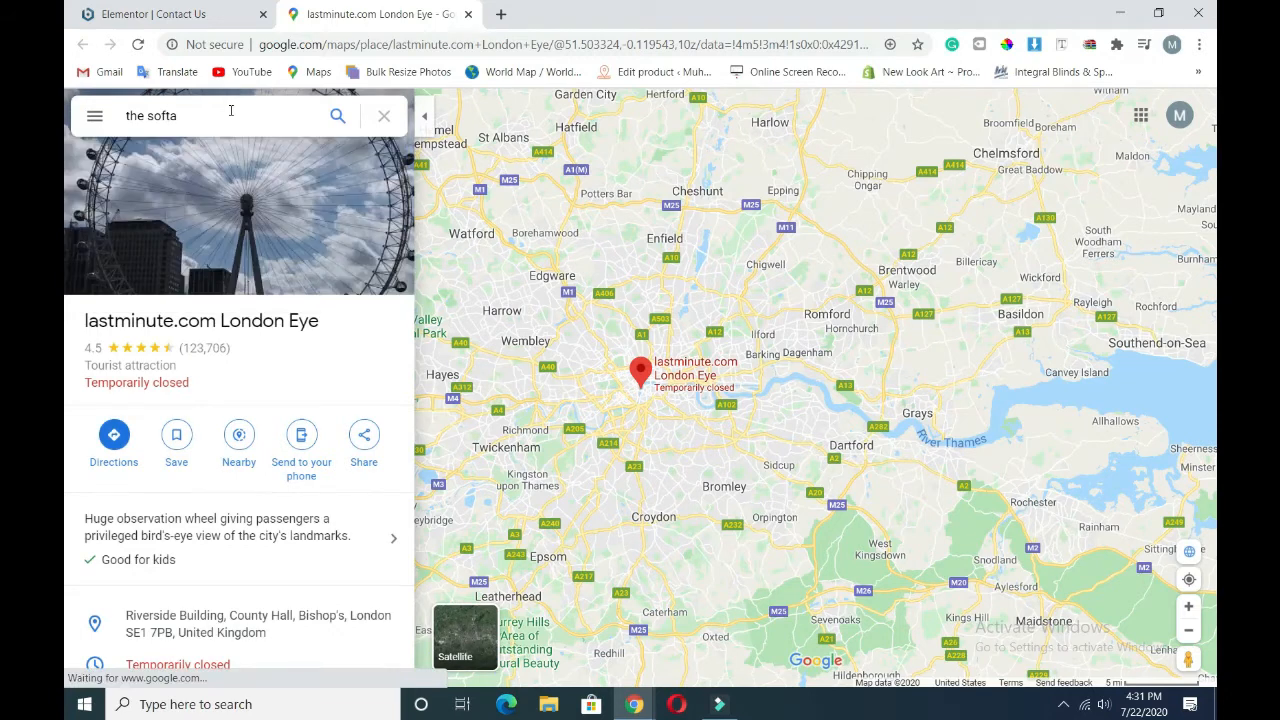
pyautogui.write('sia')
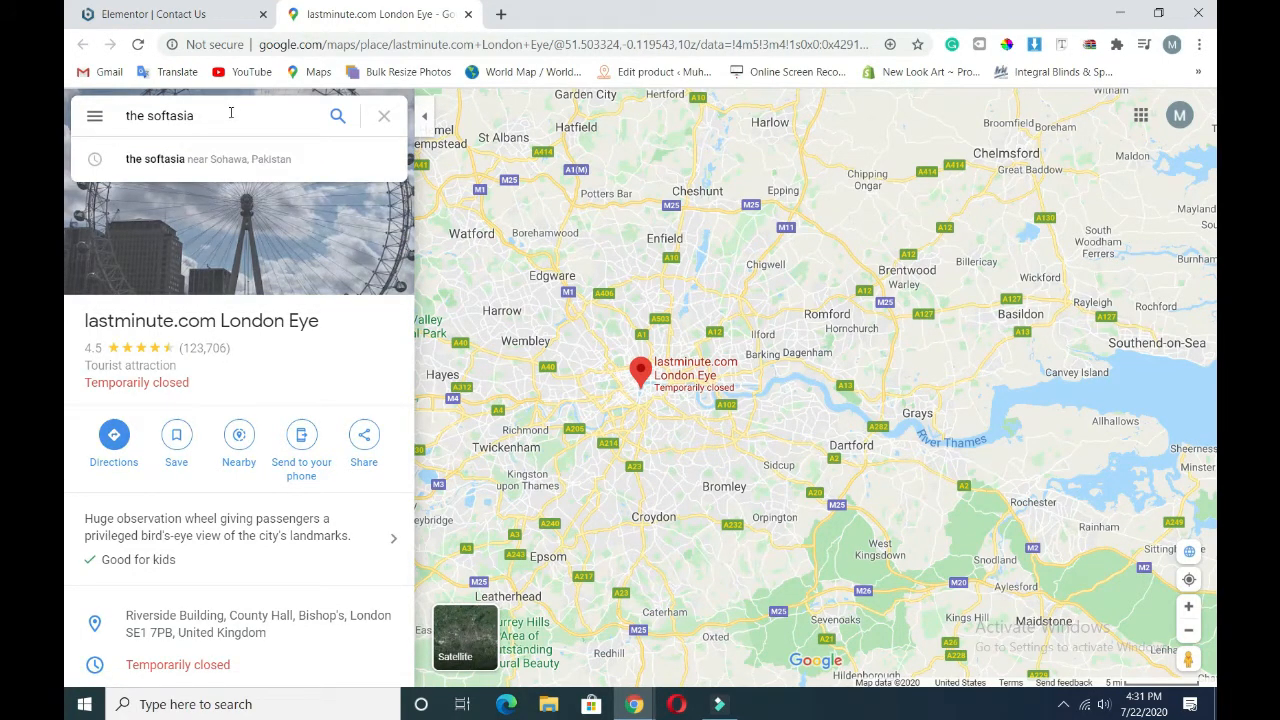
pyautogui.press('Down')
pyautogui.press('Return')
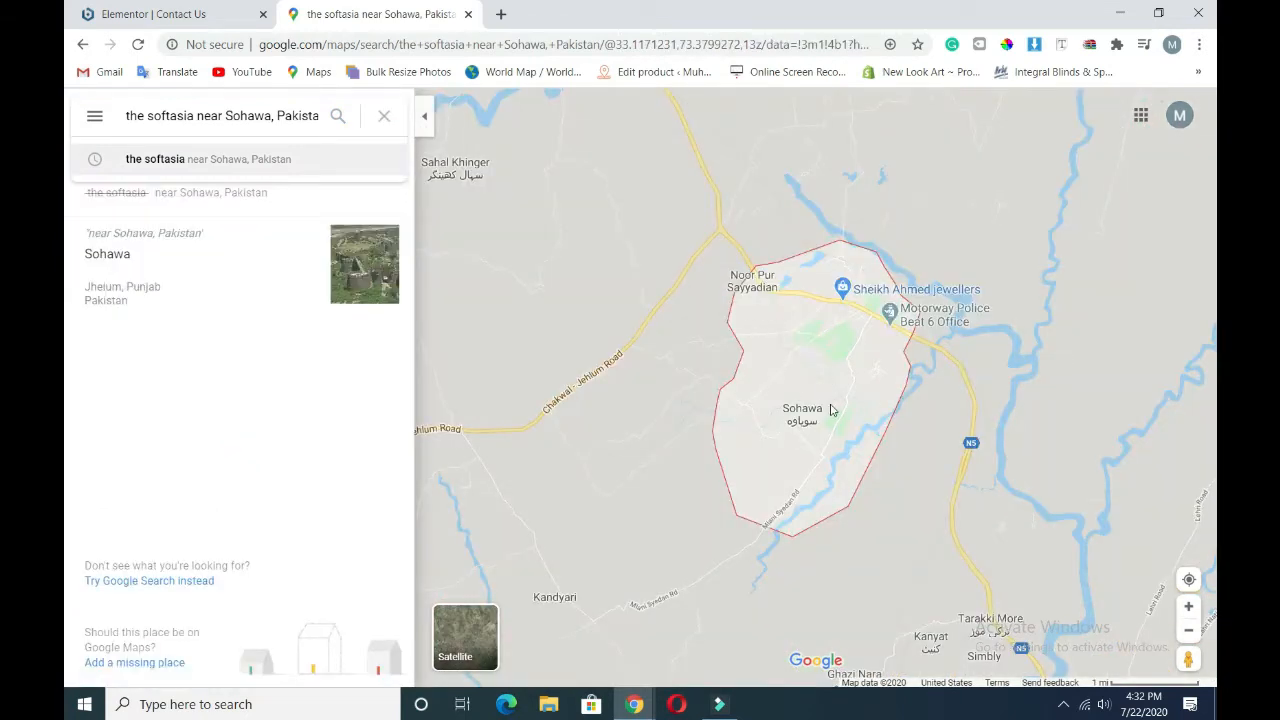
# - Pan and zoom around Sohawa, Dhok Ammb and Aarah Susraal, then return to Elementor
pyautogui.scroll(3, 786, 407)
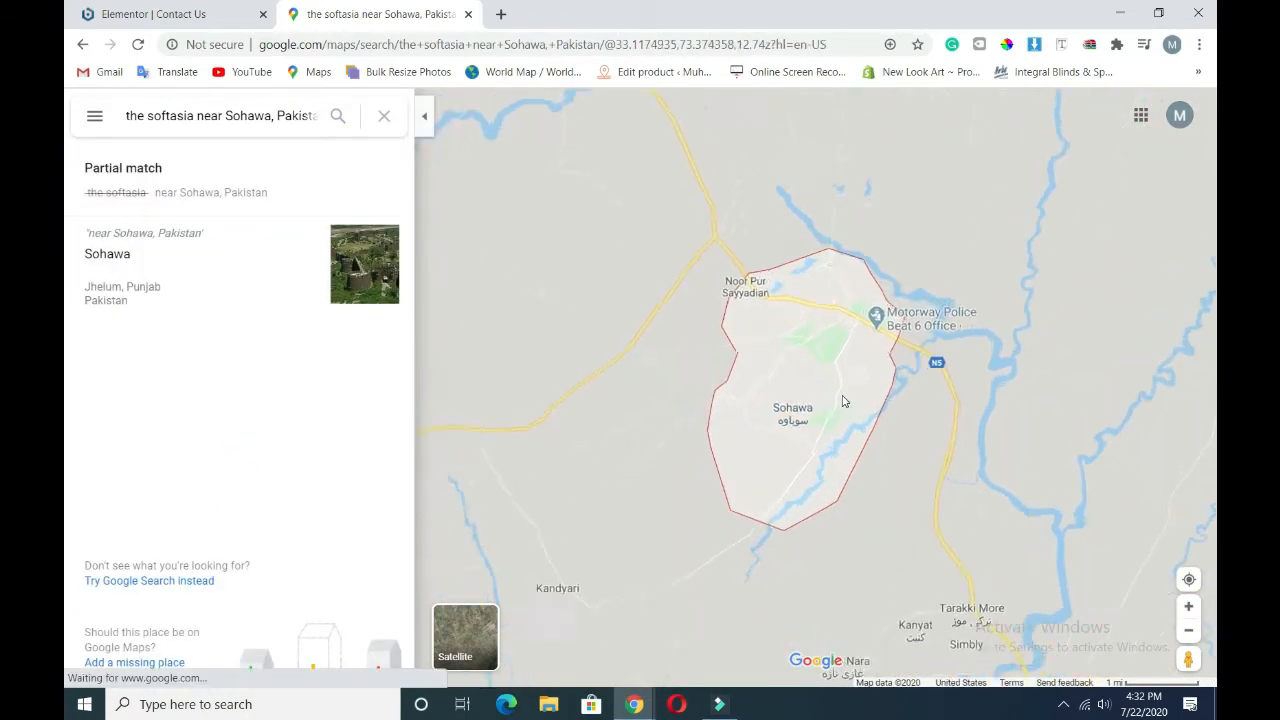
pyautogui.moveTo(889, 286); pyautogui.dragTo(748, 529)
pyautogui.moveTo(884, 362); pyautogui.dragTo(826, 523)
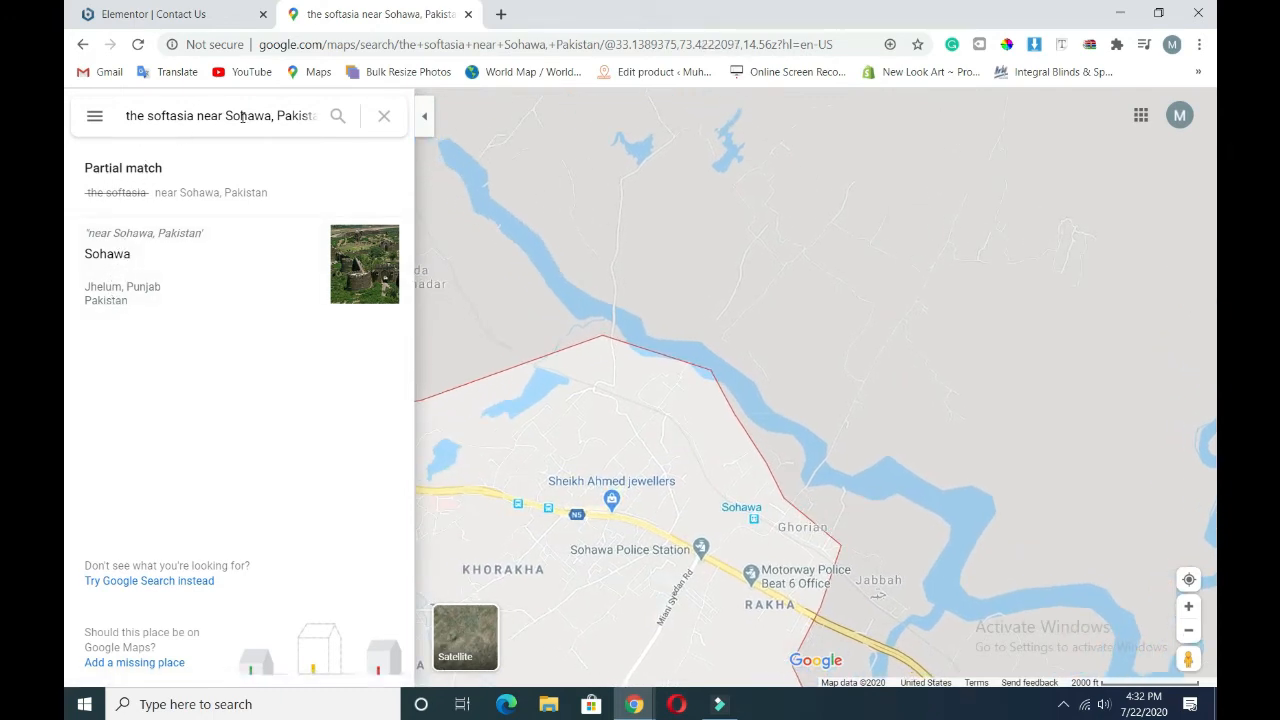
pyautogui.moveTo(784, 519); pyautogui.dragTo(732, 714)
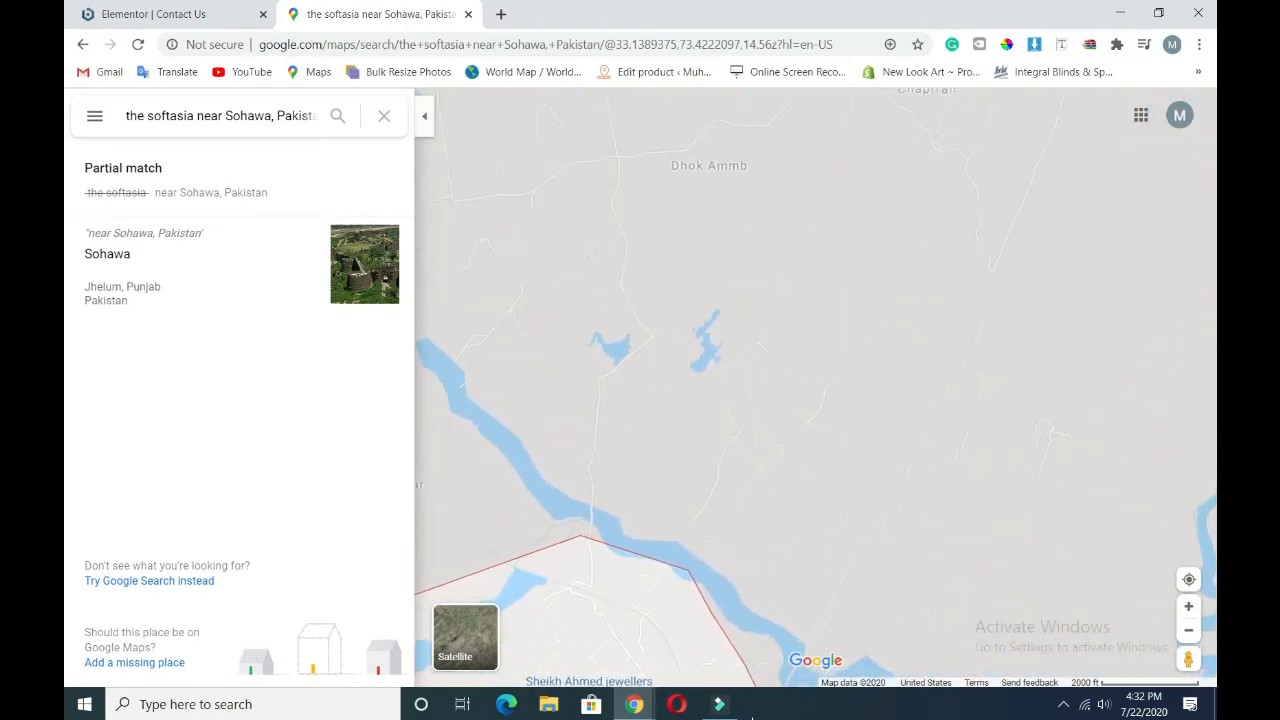
pyautogui.click(771, 713)
pyautogui.moveTo(827, 575); pyautogui.dragTo(757, 714)
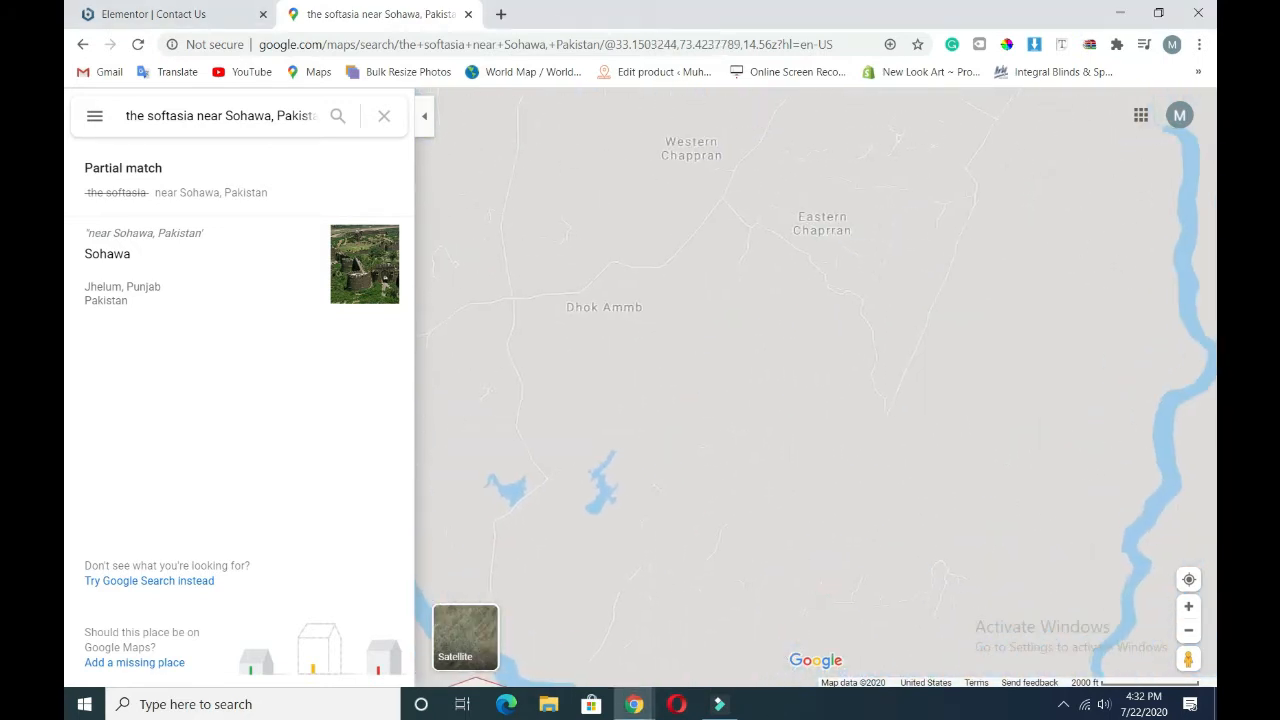
pyautogui.moveTo(700, 406); pyautogui.dragTo(667, 704)
pyautogui.moveTo(857, 477); pyautogui.dragTo(760, 646)
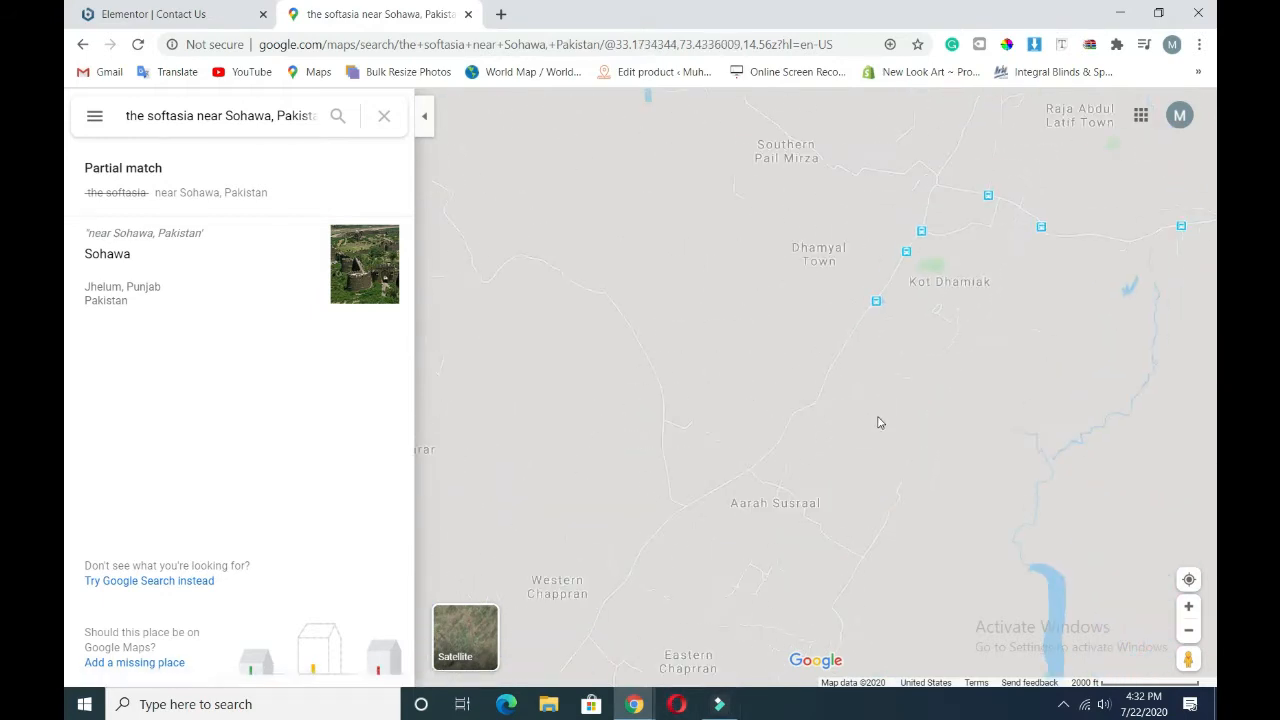
pyautogui.moveTo(877, 418); pyautogui.dragTo(798, 280)
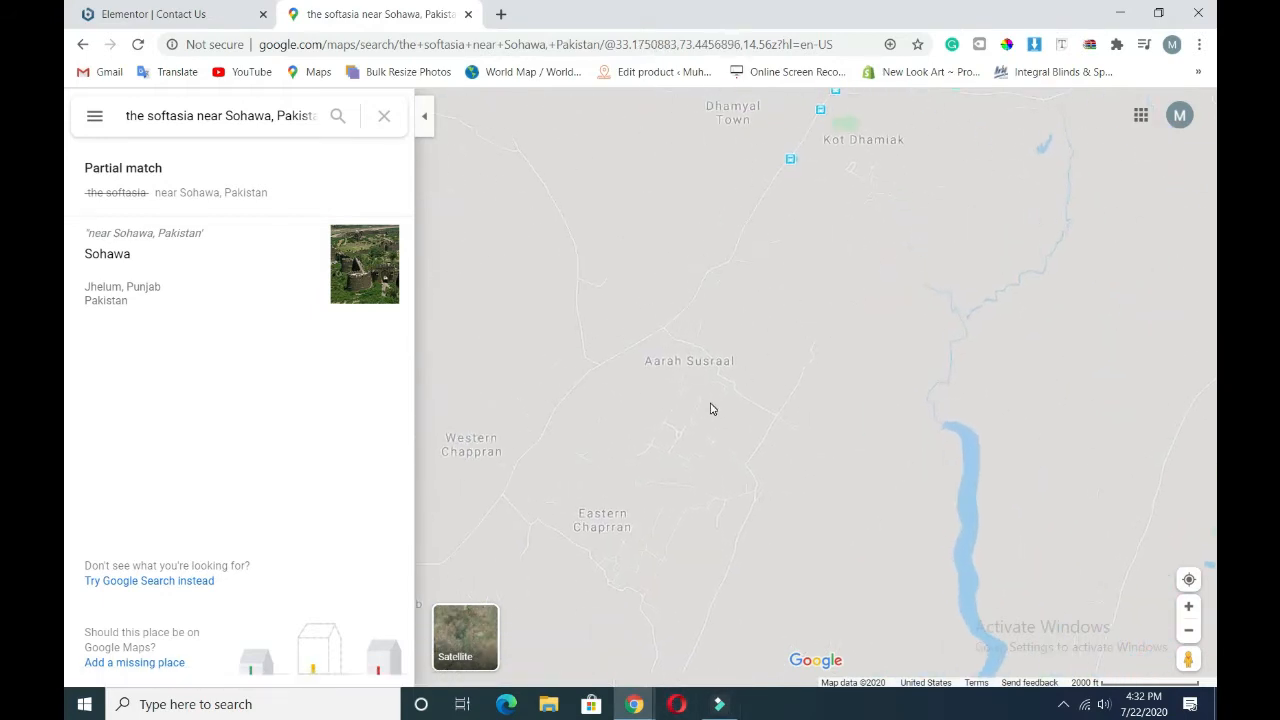
pyautogui.scroll(2, 711, 408)
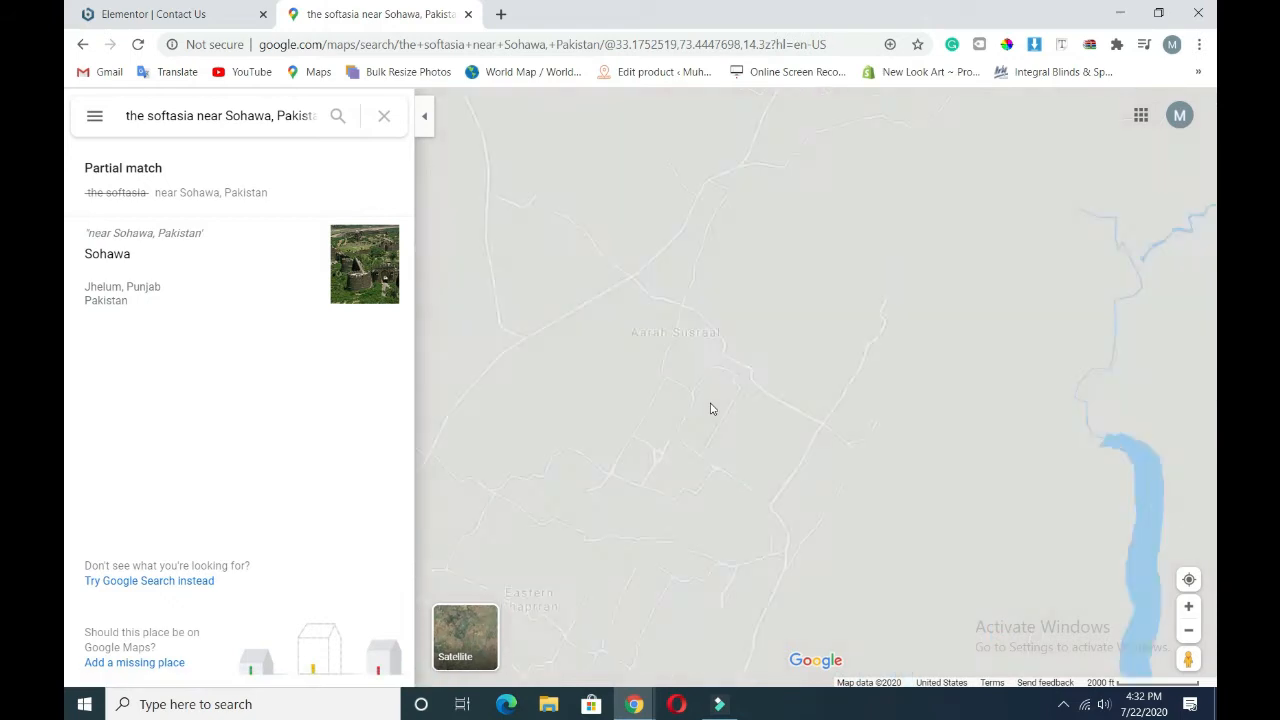
pyautogui.scroll(-2, 711, 408)
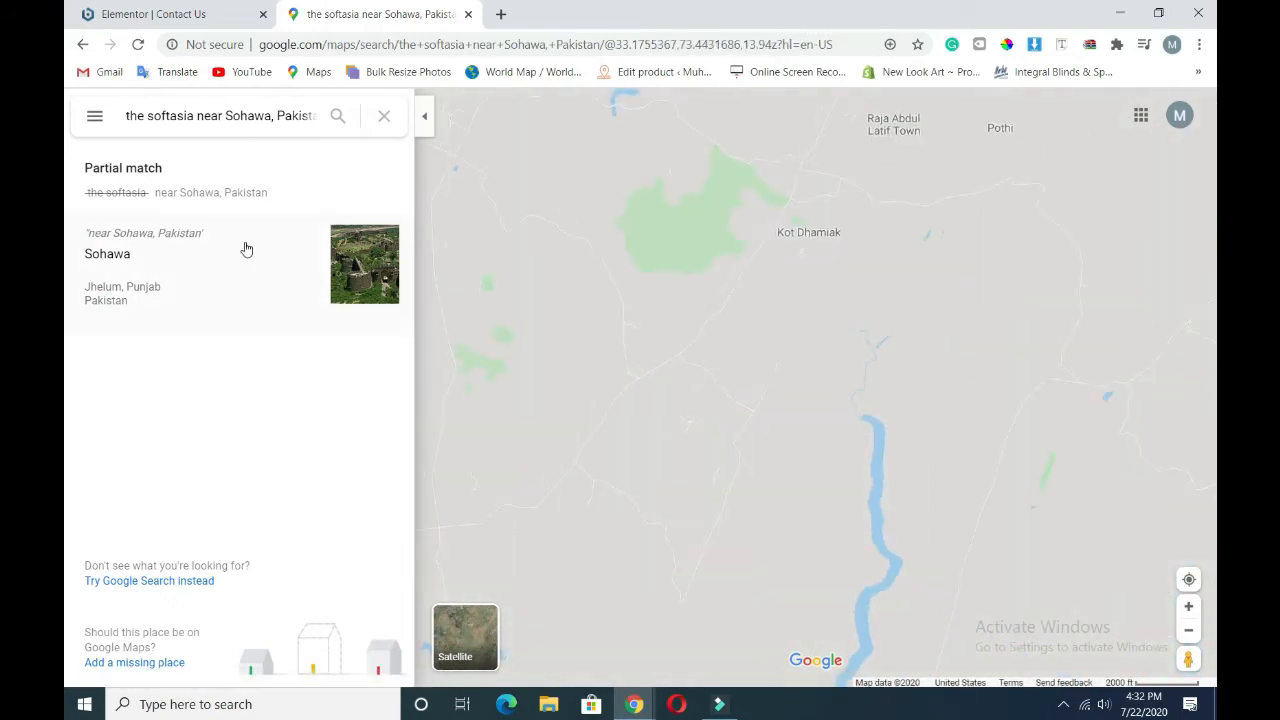
pyautogui.click(181, 14)
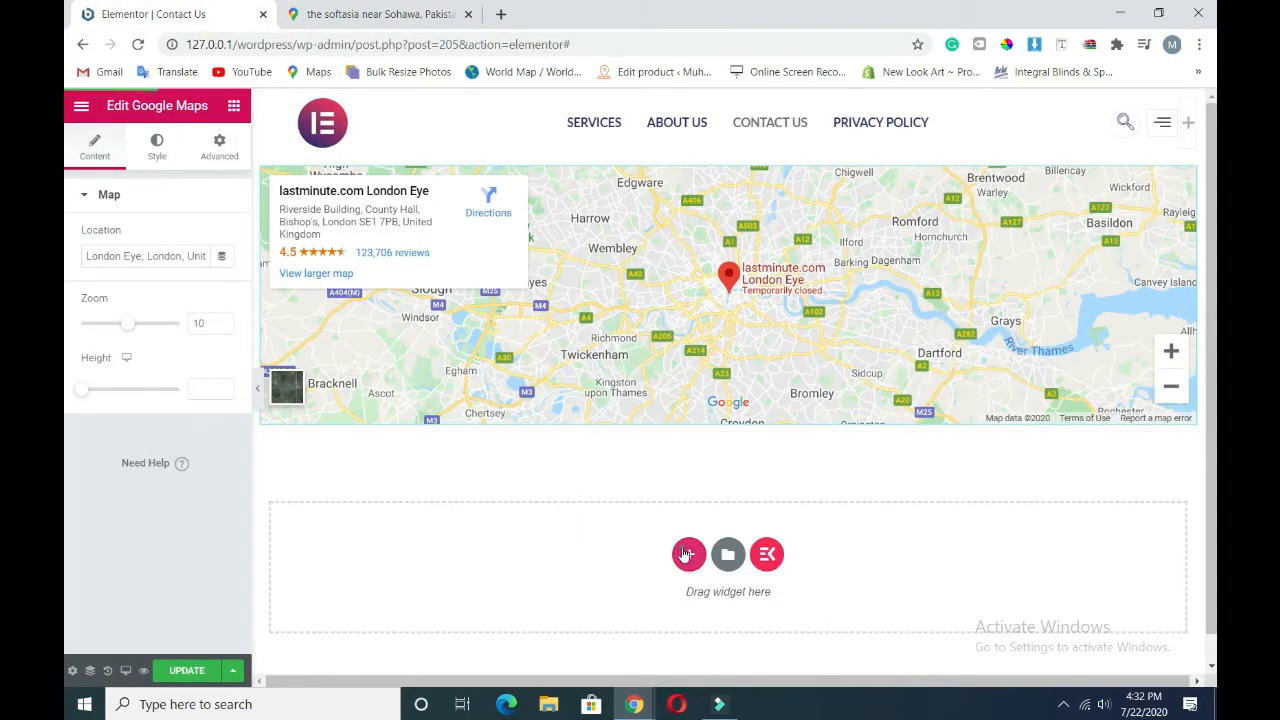
# - Add a two-column section below the map and search widgets for 'conta'
pyautogui.click(688, 554)
pyautogui.click(592, 598)
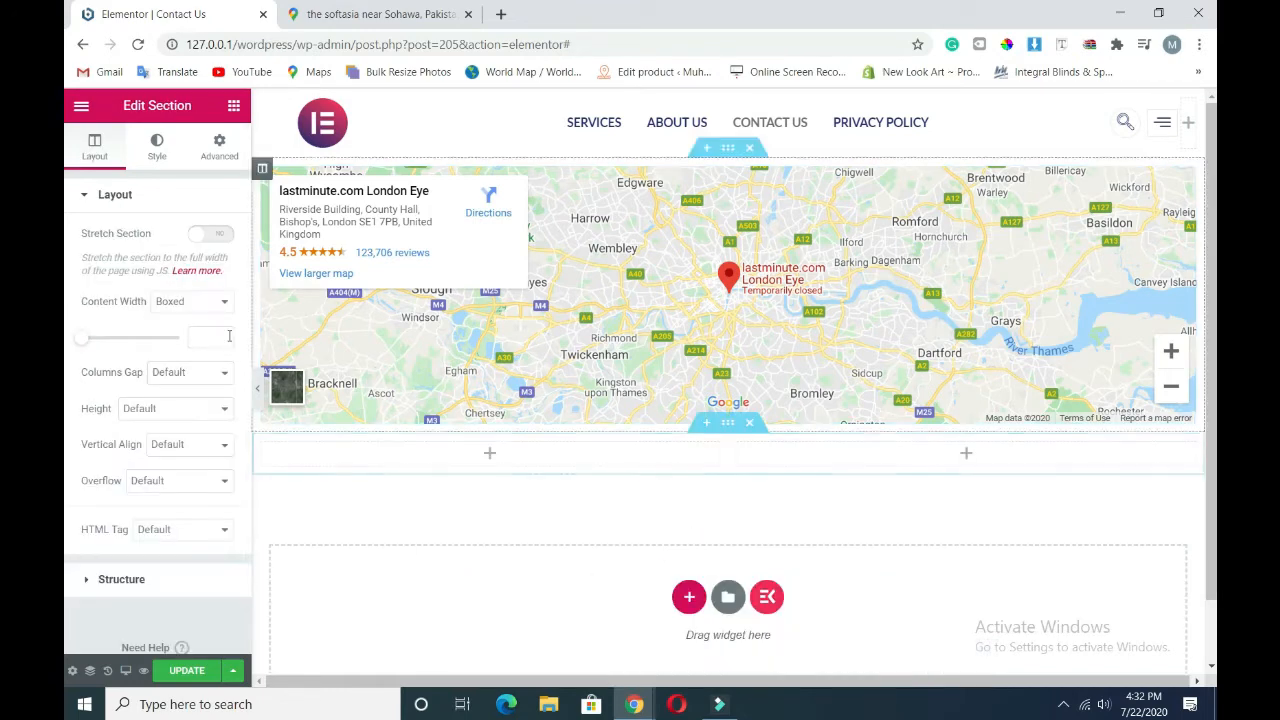
pyautogui.click(233, 105)
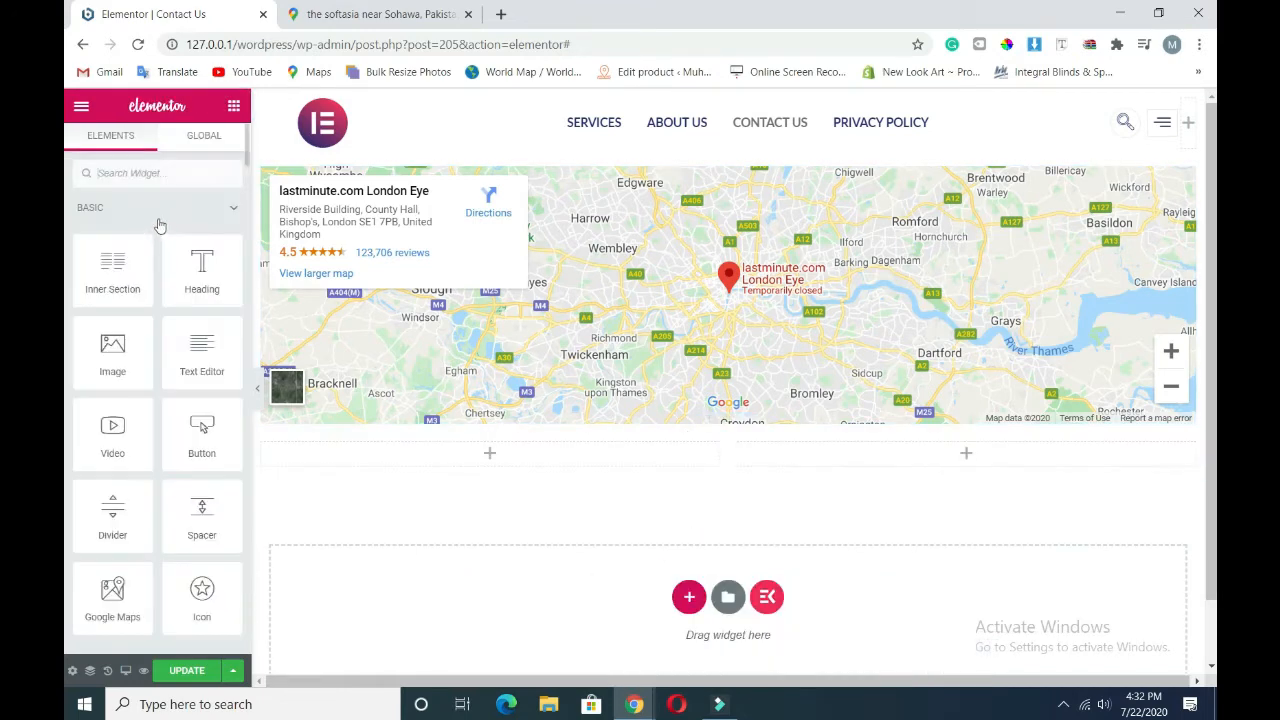
pyautogui.click(136, 170)
pyautogui.write('conta')
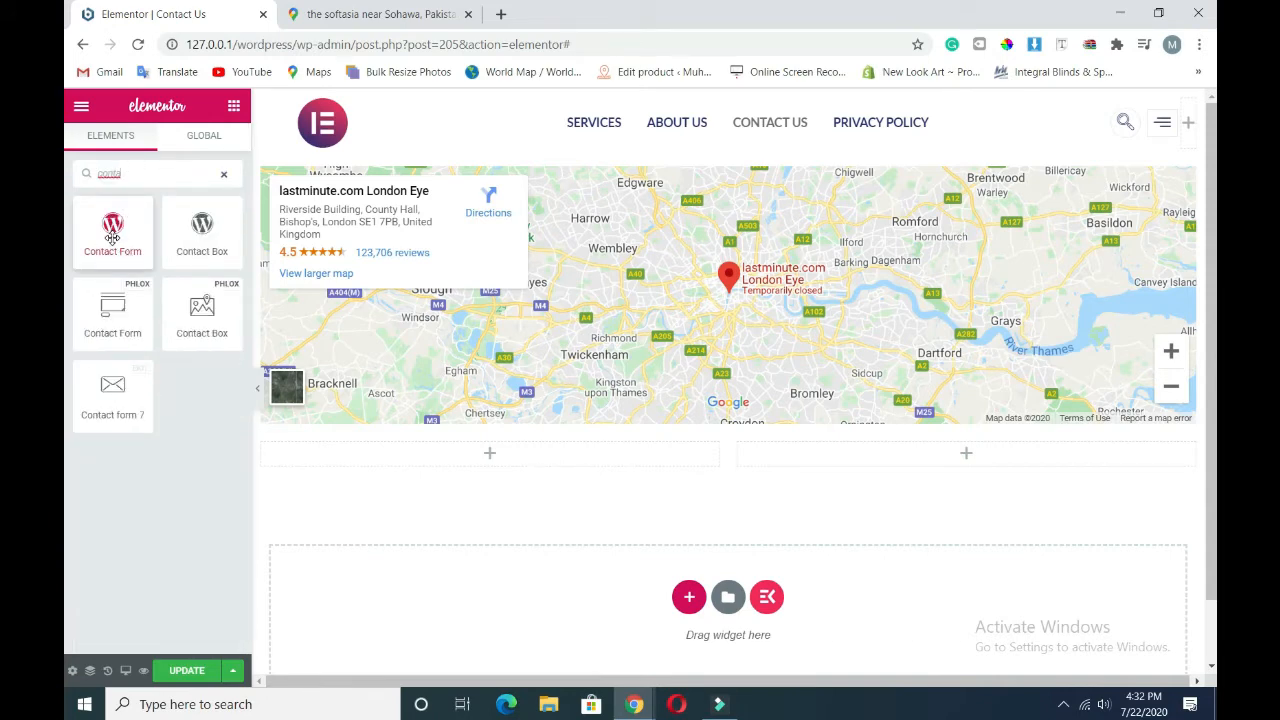
# - Drop a Contact Form widget into the left column, keeping the Phlox Contact Form type
pyautogui.moveTo(112, 232); pyautogui.dragTo(497, 448)
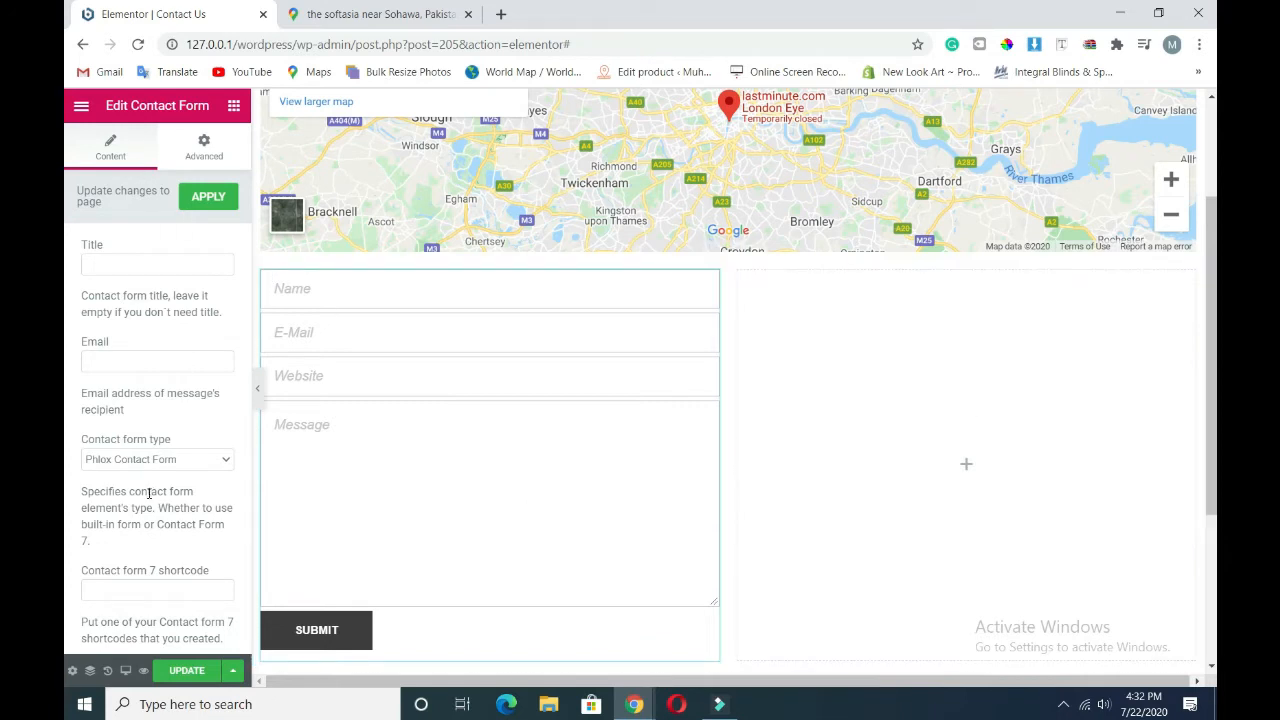
pyautogui.click(128, 462)
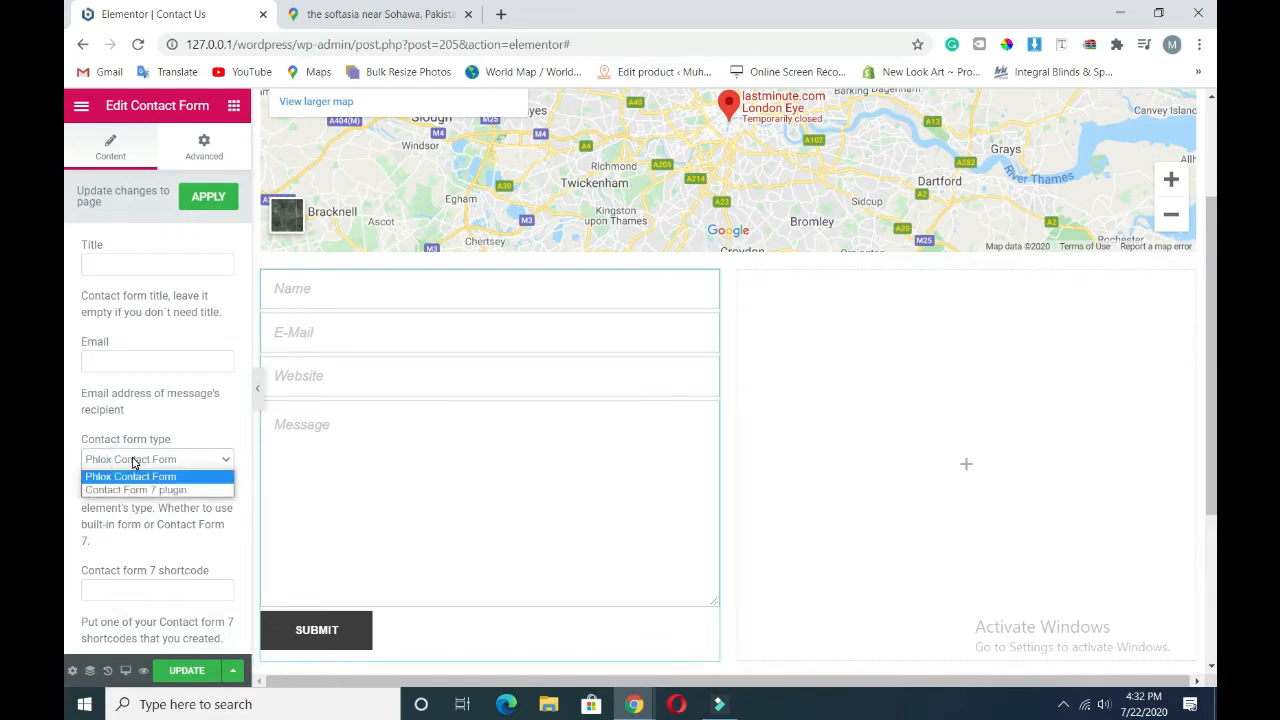
pyautogui.click(132, 460)
pyautogui.click(148, 459)
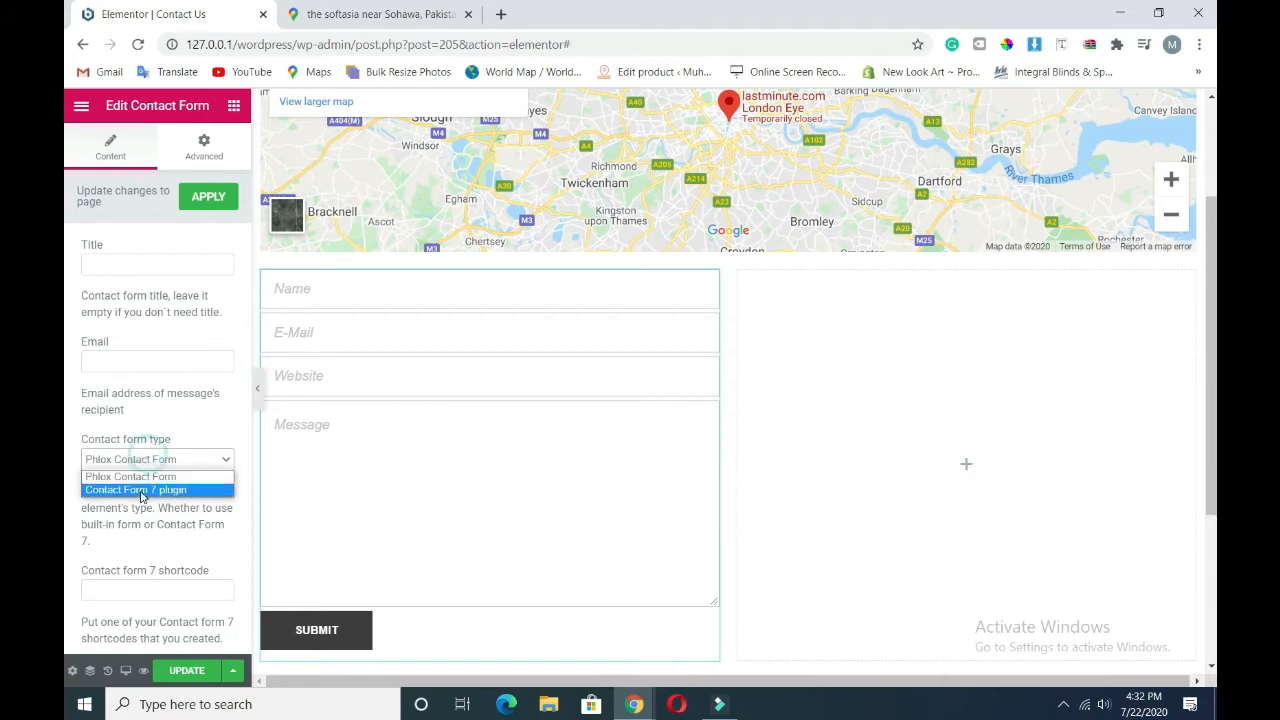
pyautogui.click(137, 488)
pyautogui.click(153, 460)
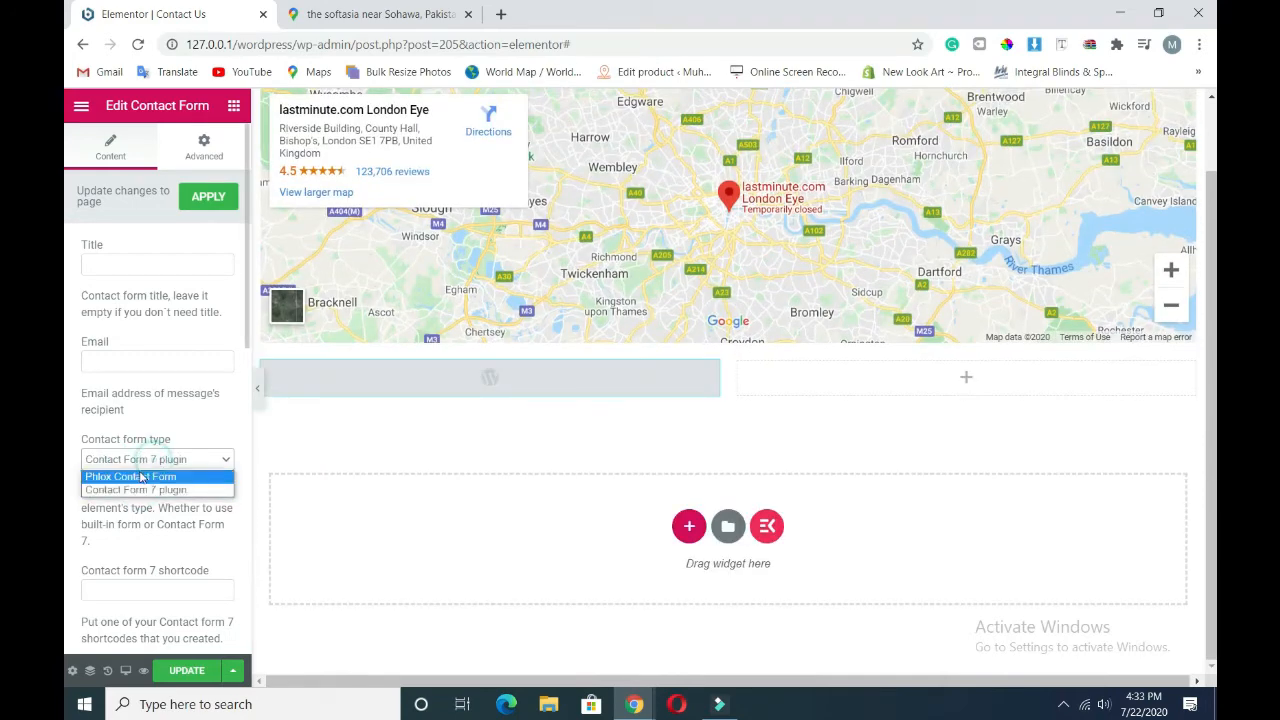
pyautogui.click(140, 475)
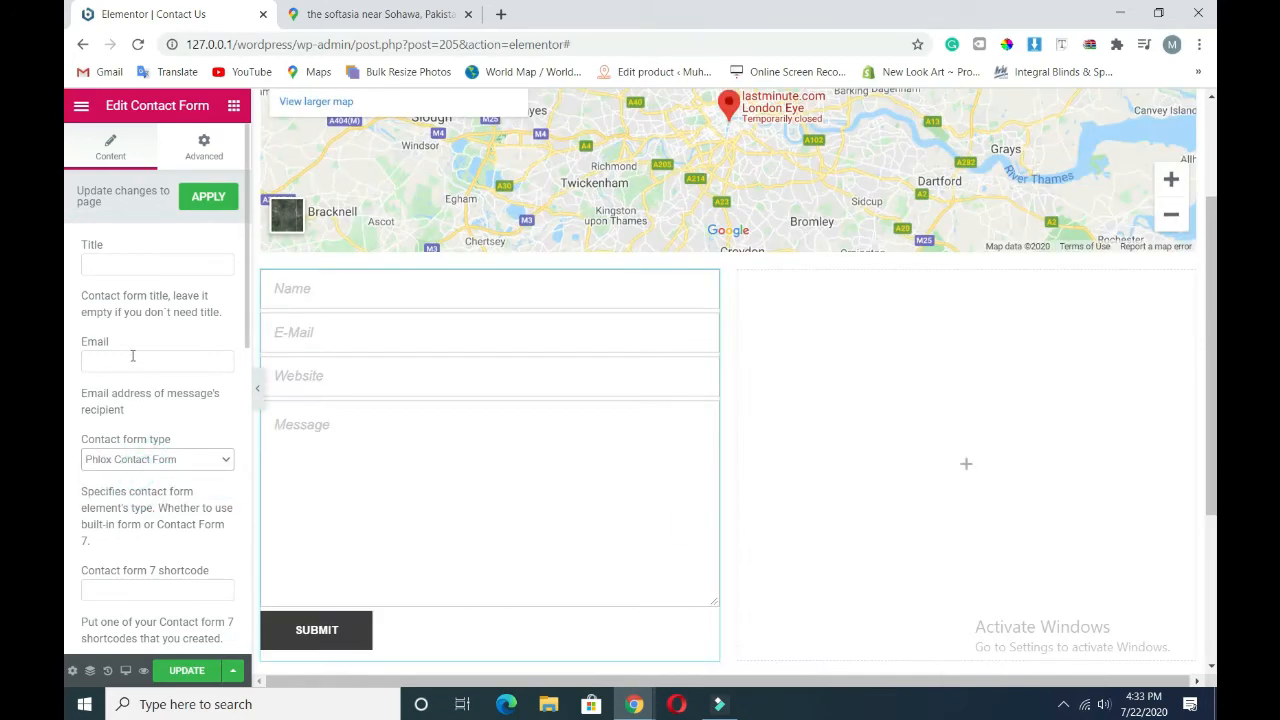
# - Enter the recipient e-mail address in the form's Email field
pyautogui.click(132, 356)
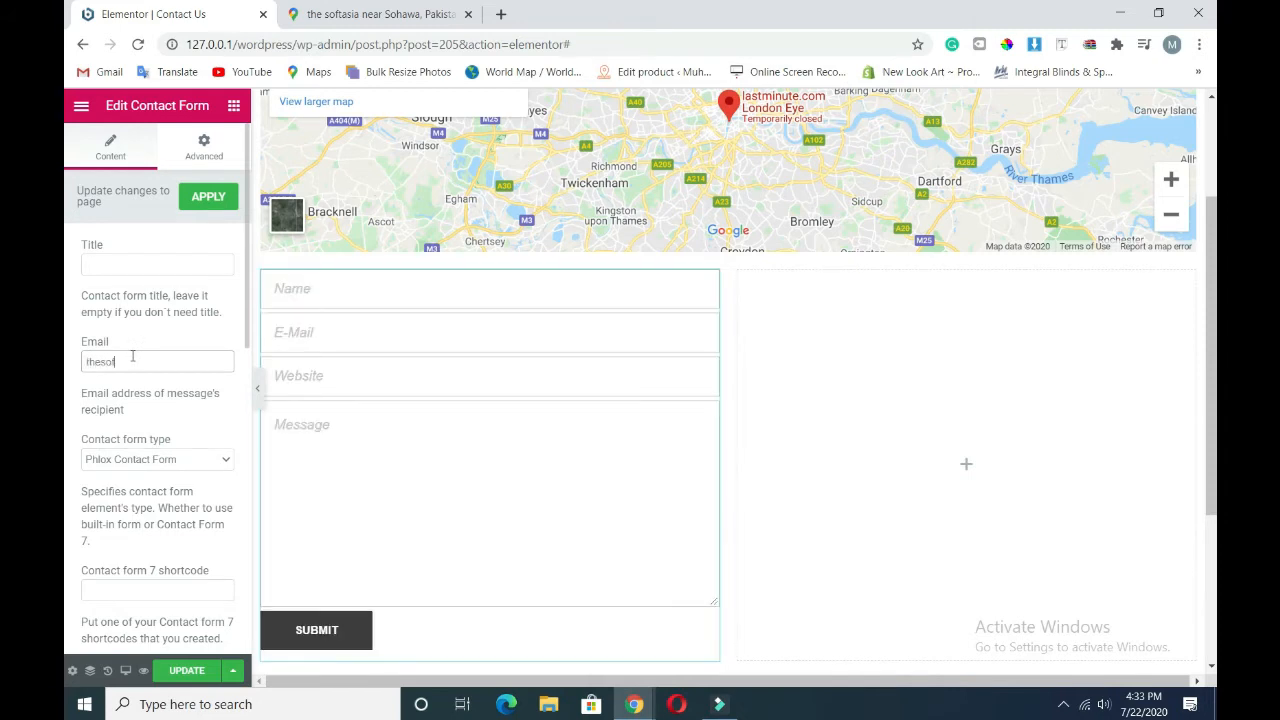
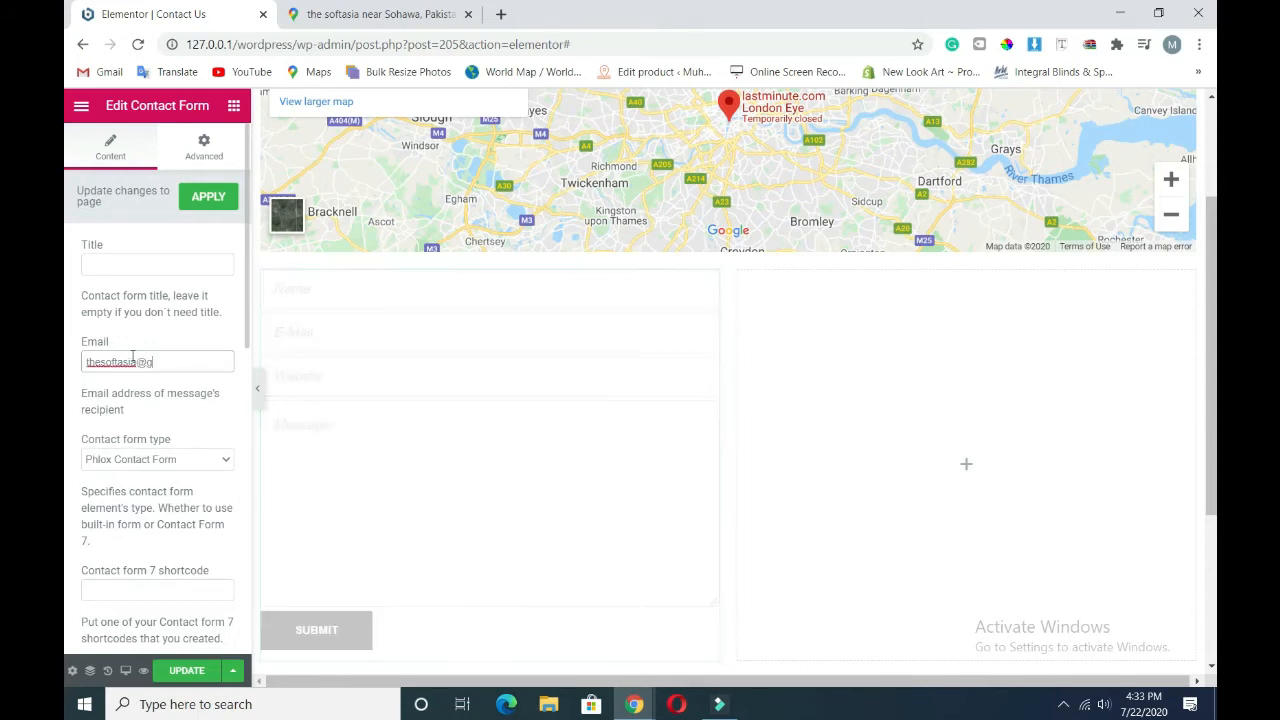
pyautogui.scroll(-3, 169, 556)
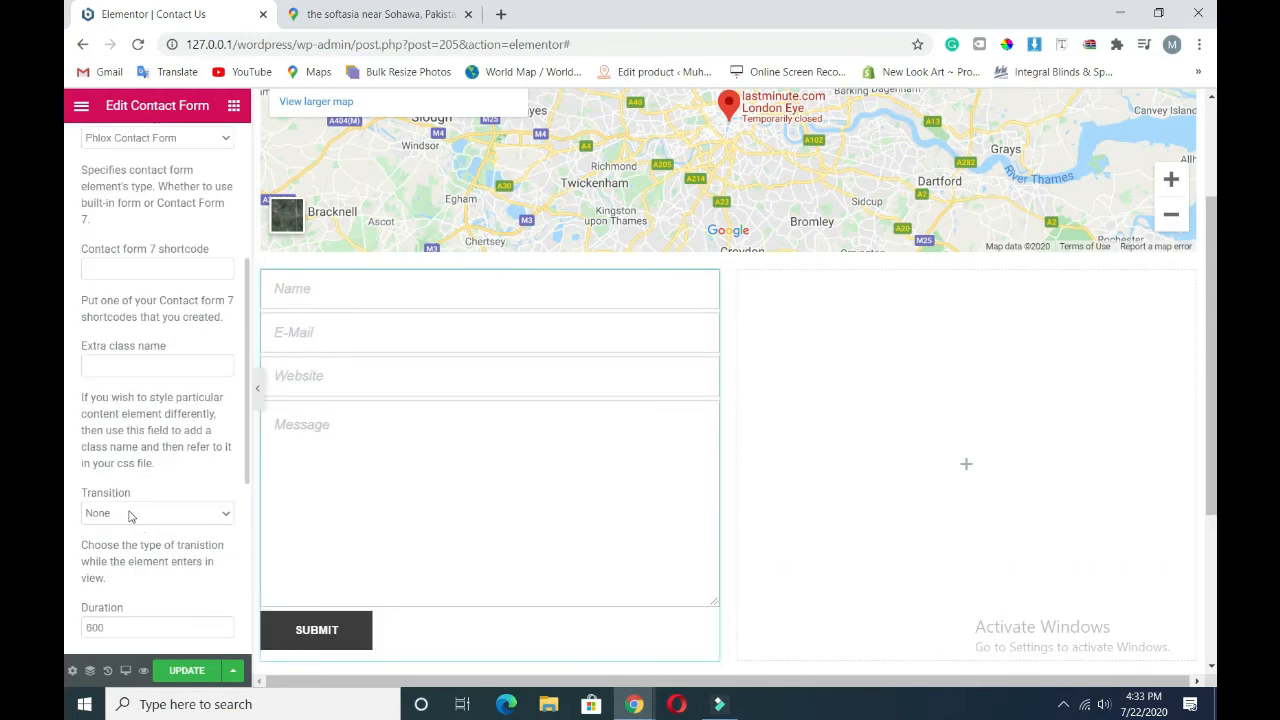
pyautogui.scroll(-2, 142, 319)
pyautogui.scroll(3, 155, 455)
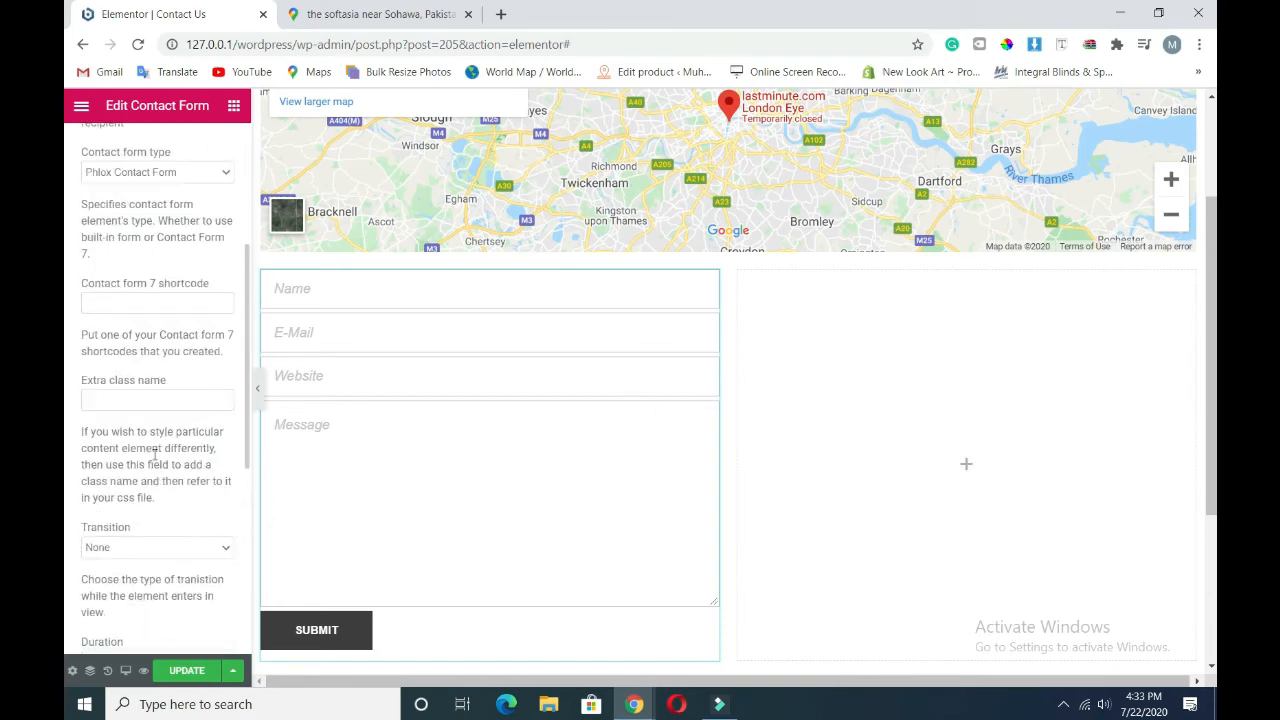
pyautogui.scroll(-1, 144, 460)
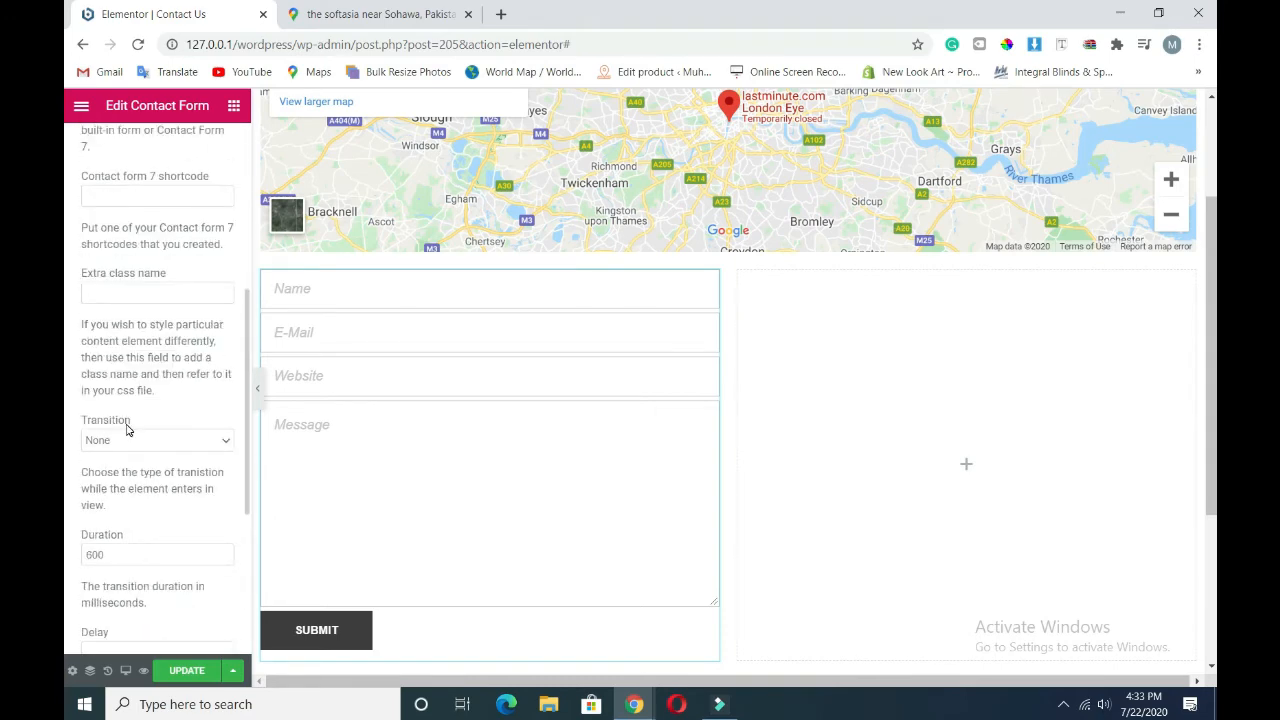
pyautogui.scroll(-3, 127, 430)
pyautogui.scroll(2, 145, 545)
pyautogui.scroll(-2, 145, 545)
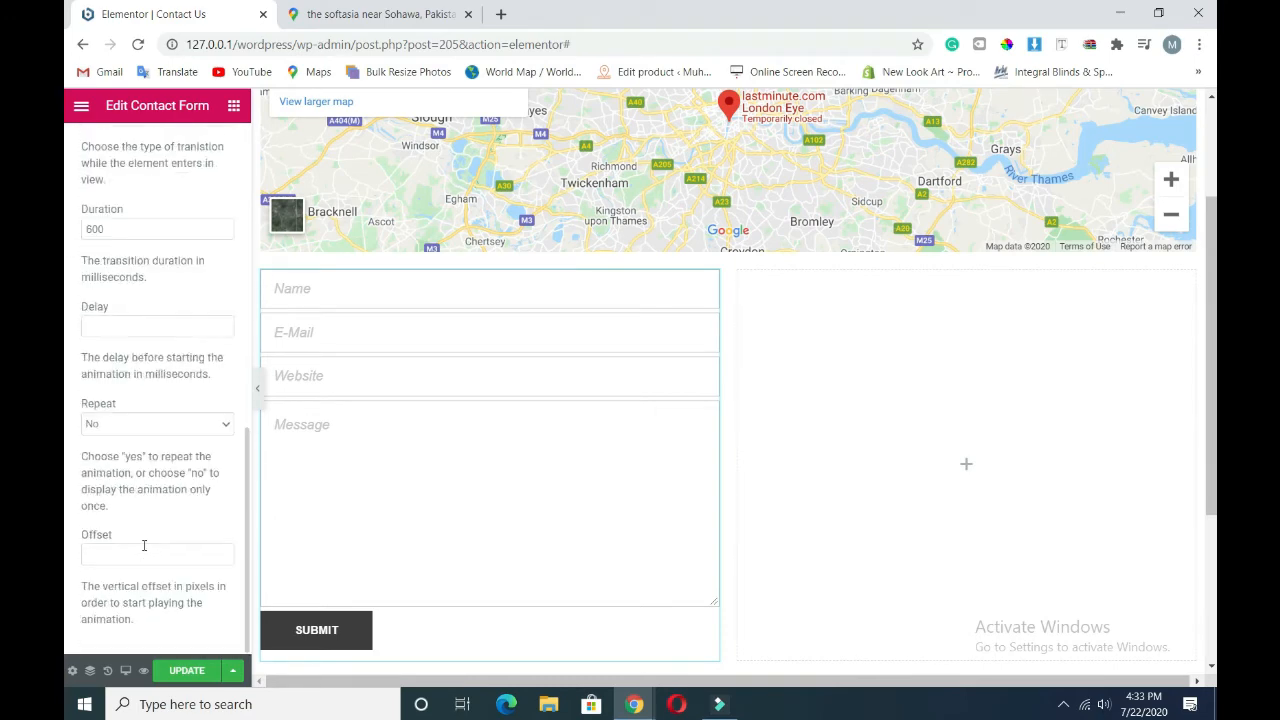
pyautogui.scroll(2, 145, 545)
pyautogui.scroll(-2, 144, 545)
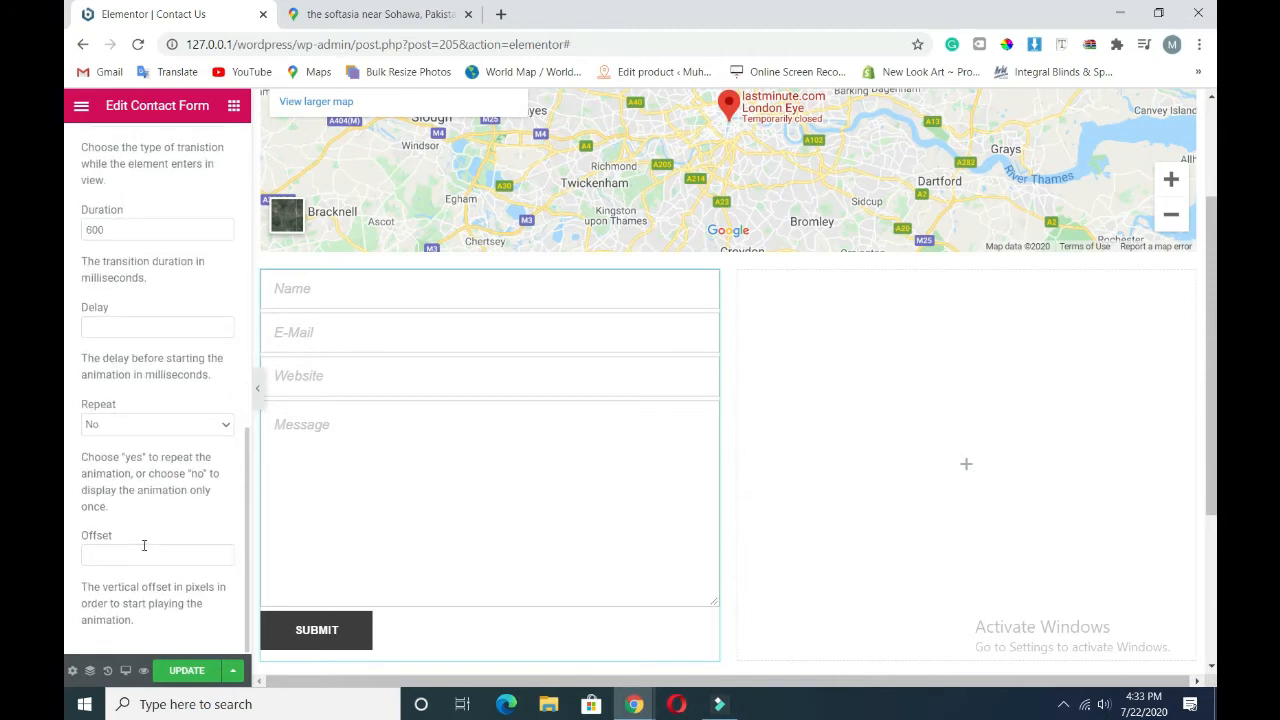
pyautogui.scroll(7, 144, 548)
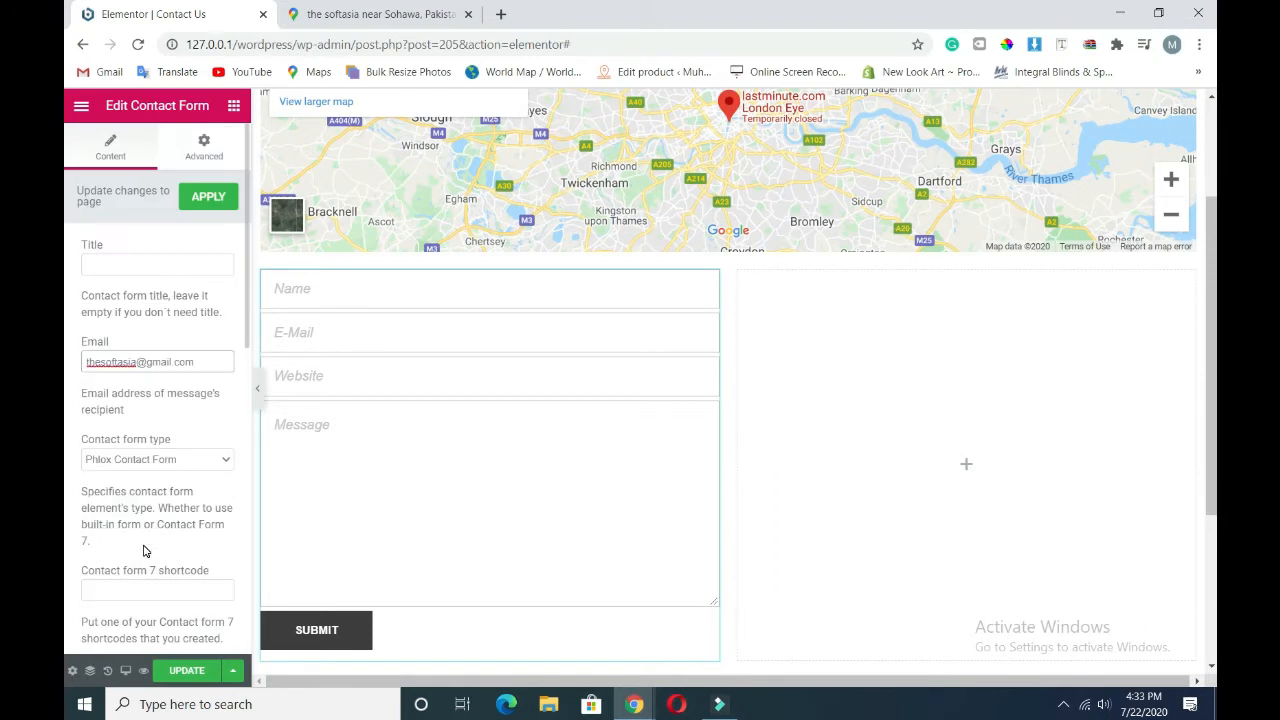
# - Type 'Get In Contact' into the contact form's Title field
pyautogui.click(127, 265)
pyautogui.write('G')
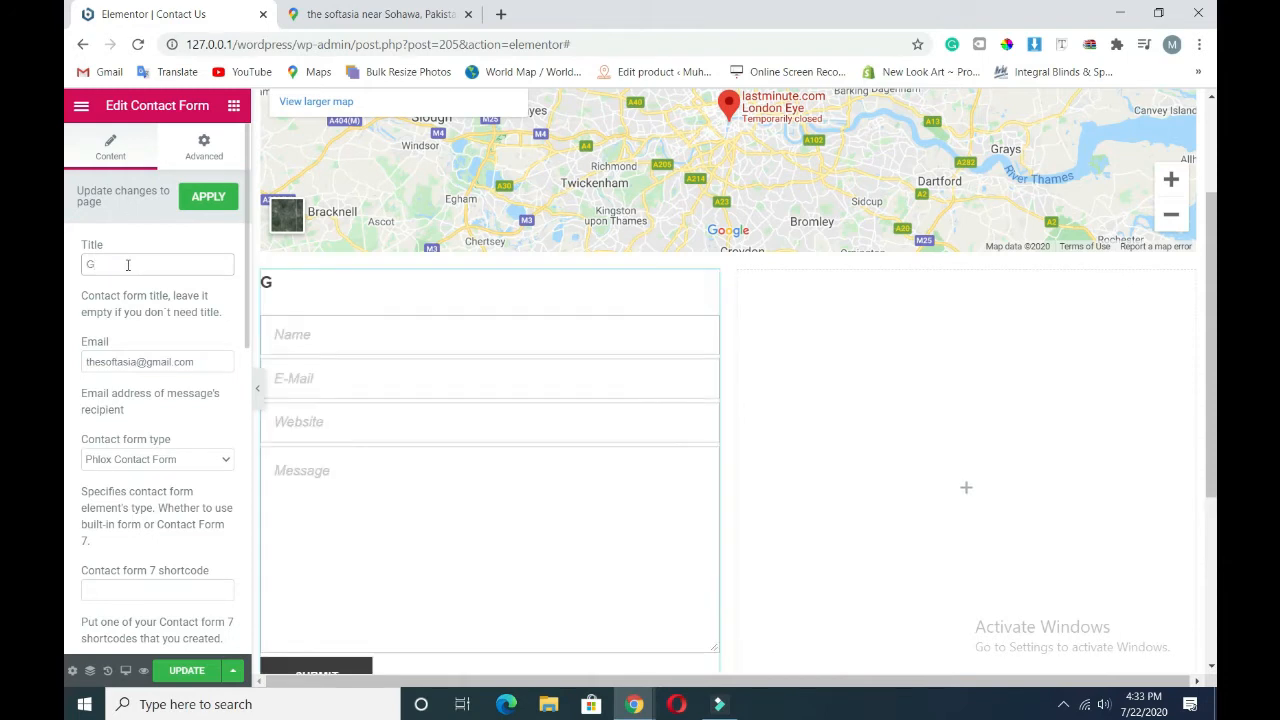
pyautogui.write('wt')
pyautogui.press('BackSpace')
pyautogui.write('et In Contact')
# - Add an Image widget to the empty right column beside the contact form
pyautogui.click(233, 105)
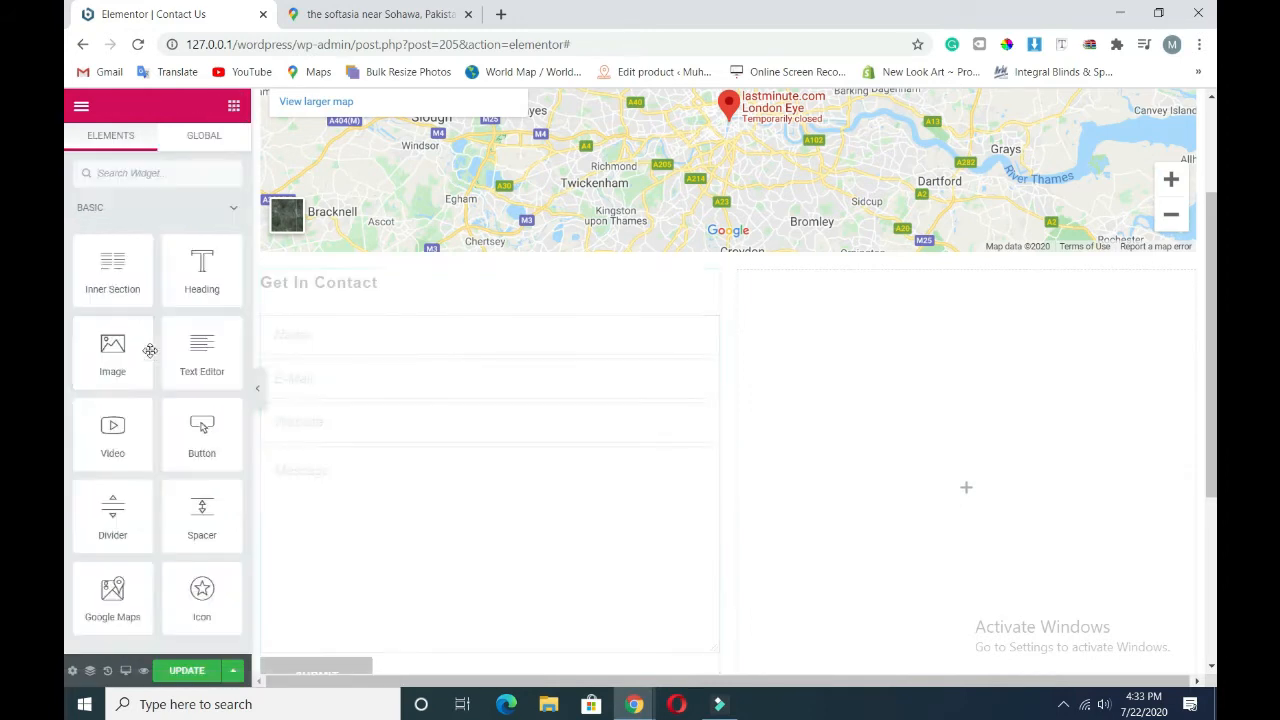
pyautogui.moveTo(110, 320); pyautogui.dragTo(936, 460)
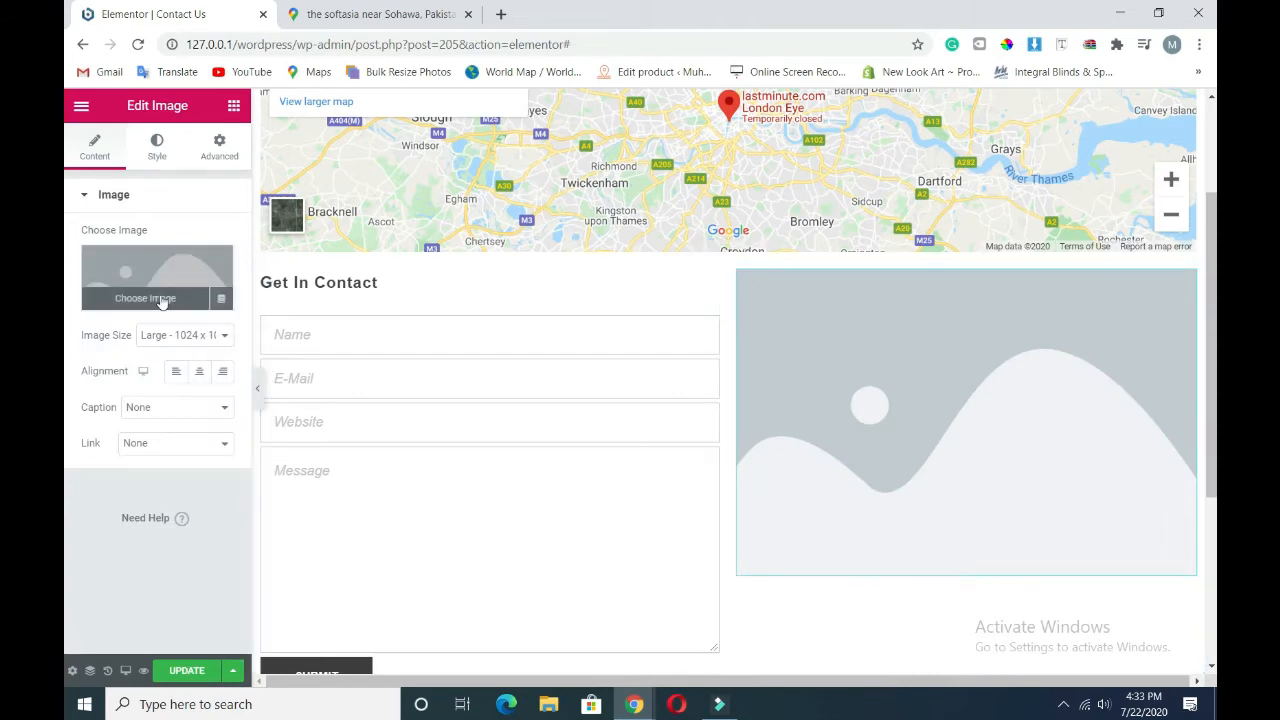
pyautogui.click(162, 298)
pyautogui.scroll(-5, 596, 500)
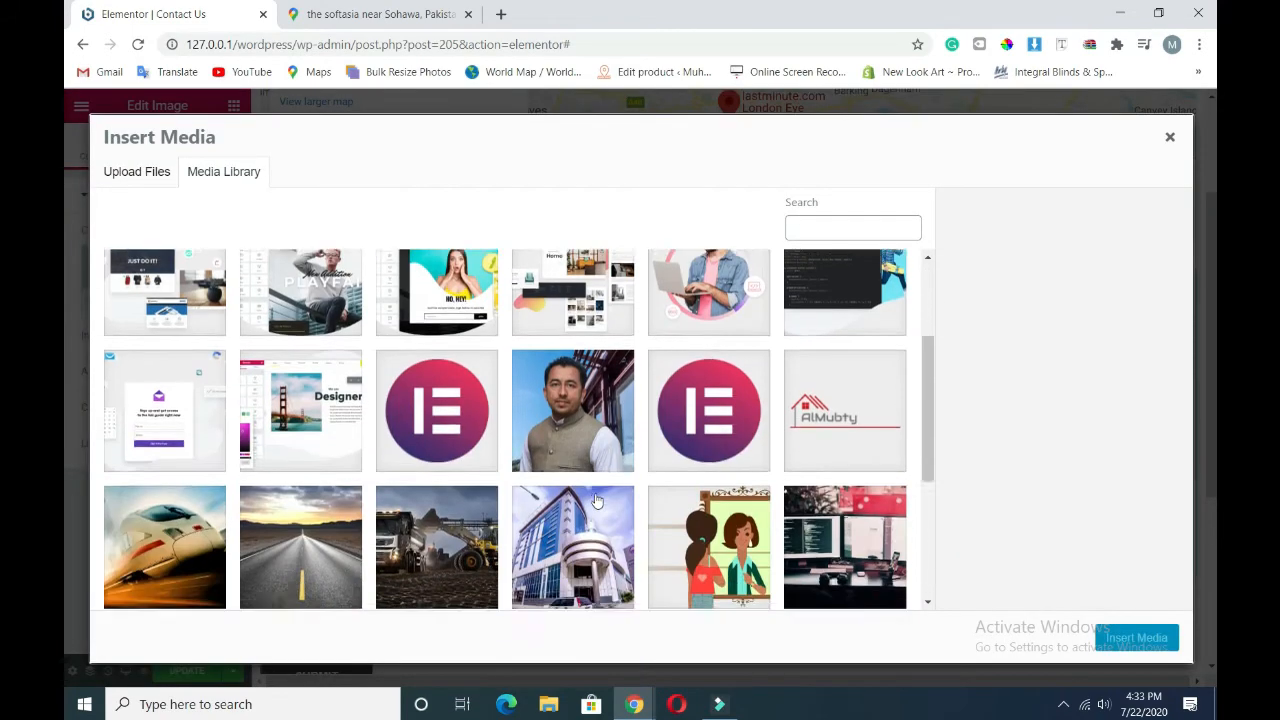
pyautogui.scroll(10, 402, 485)
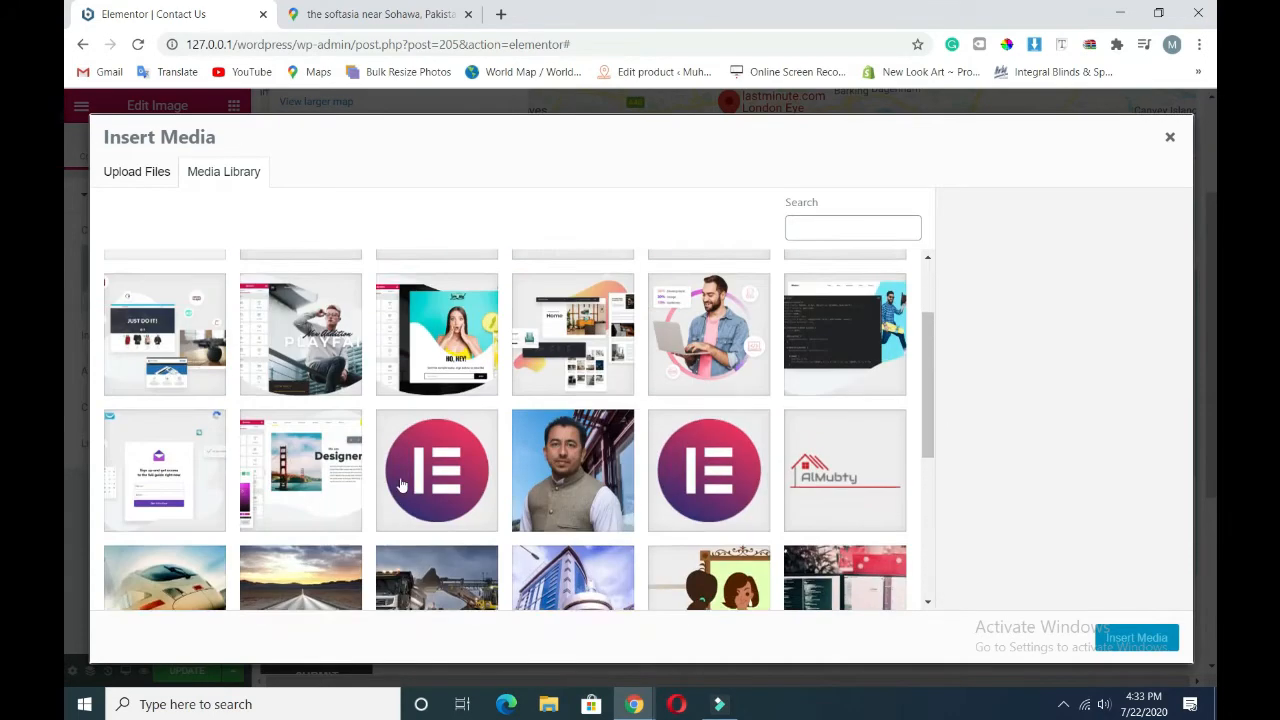
pyautogui.scroll(1, 400, 485)
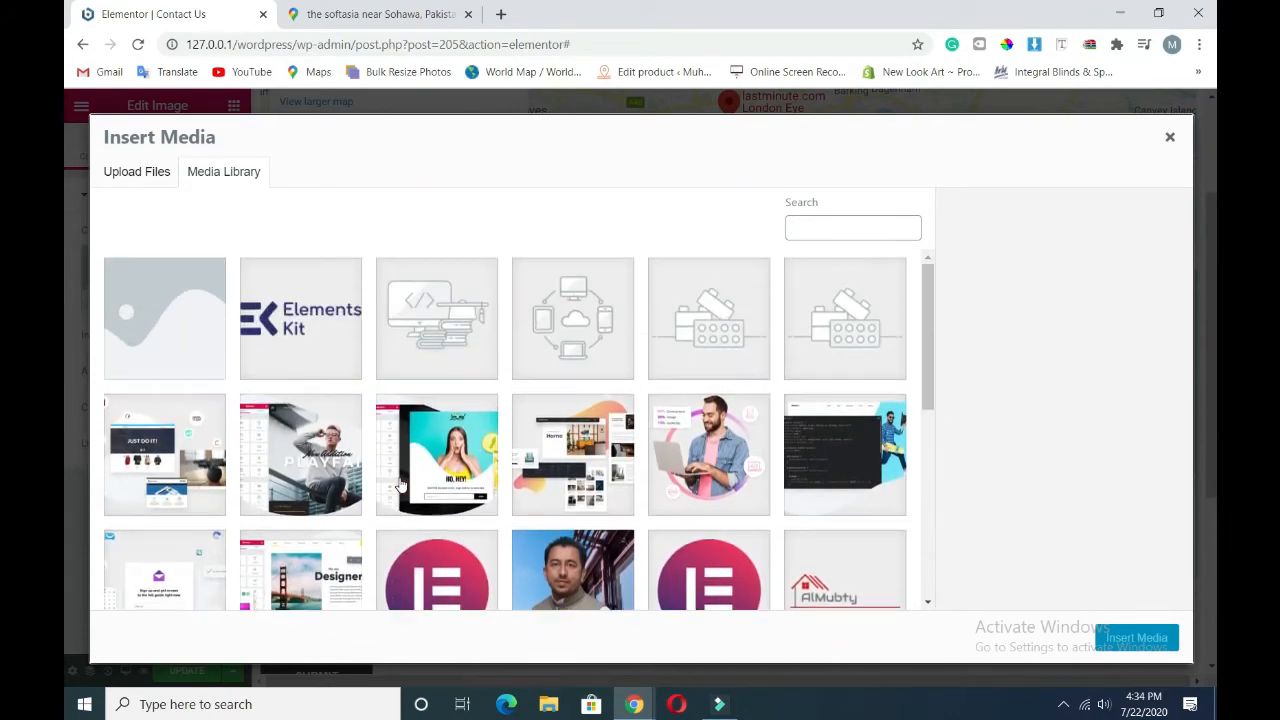
# - Upload the profile photo file and insert it into the image widget
pyautogui.click(136, 171)
pyautogui.click(629, 397)
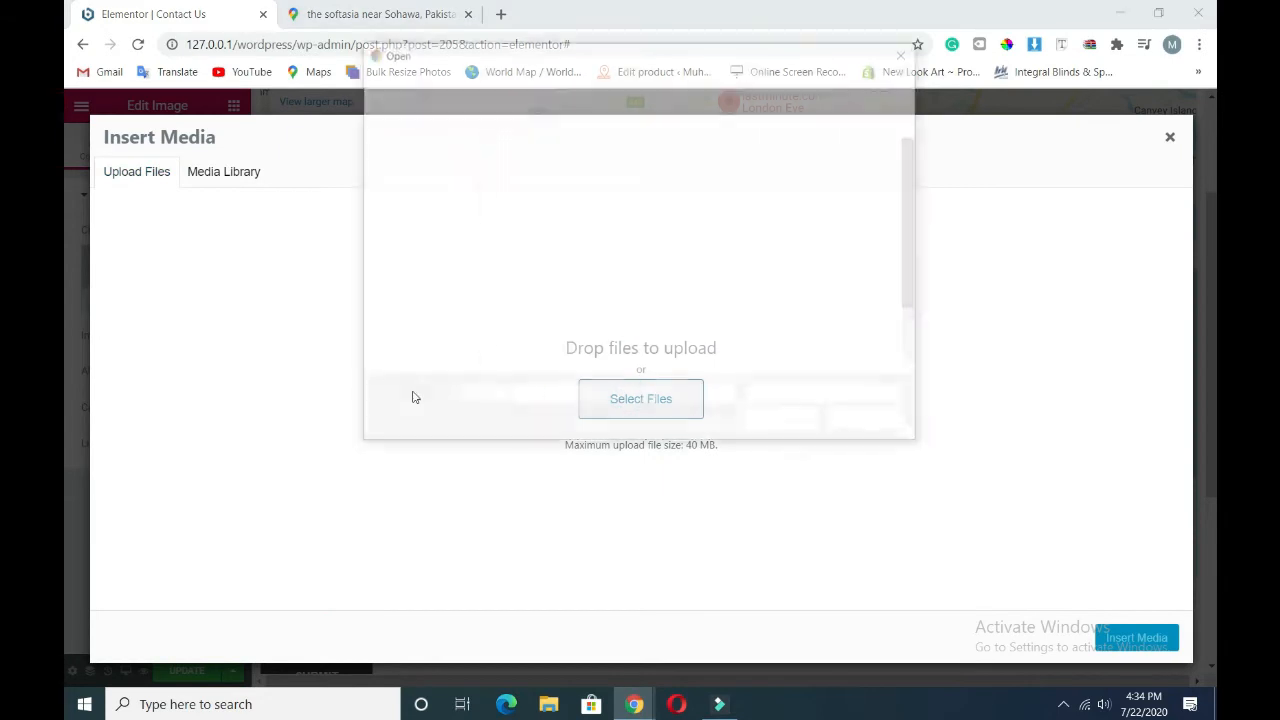
pyautogui.scroll(-1, 519, 313)
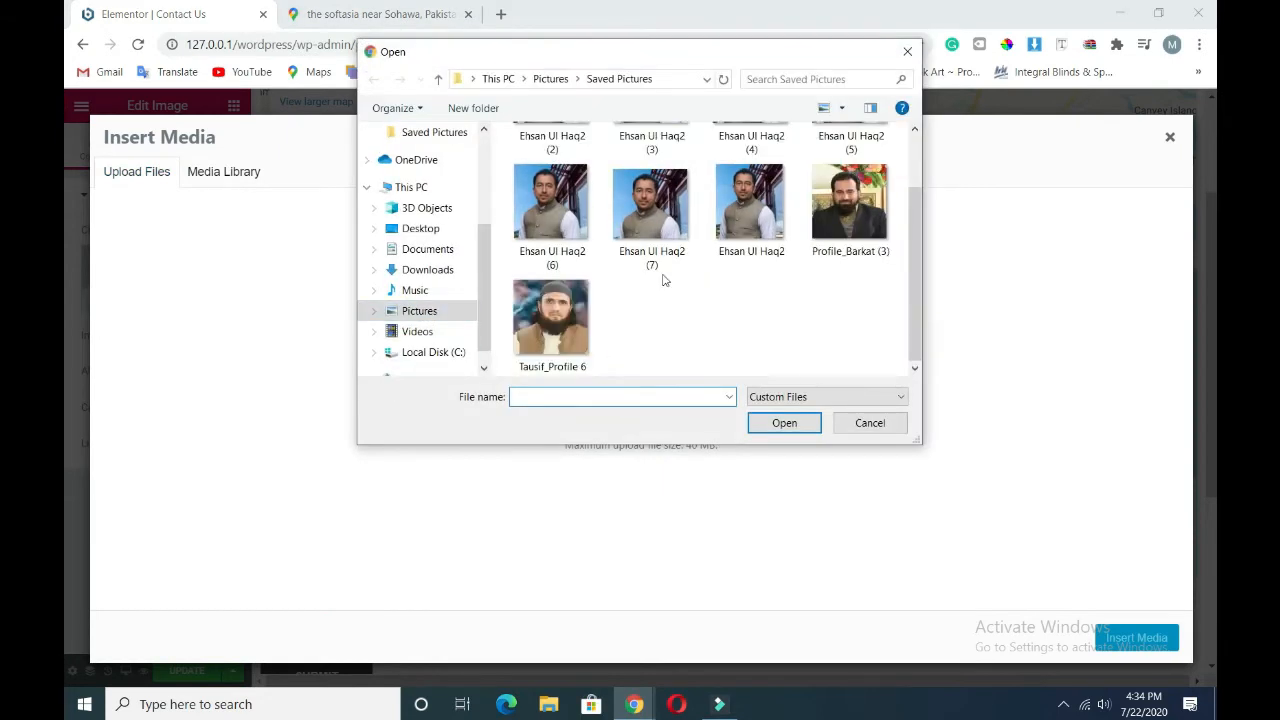
pyautogui.click(534, 321)
pyautogui.click(770, 422)
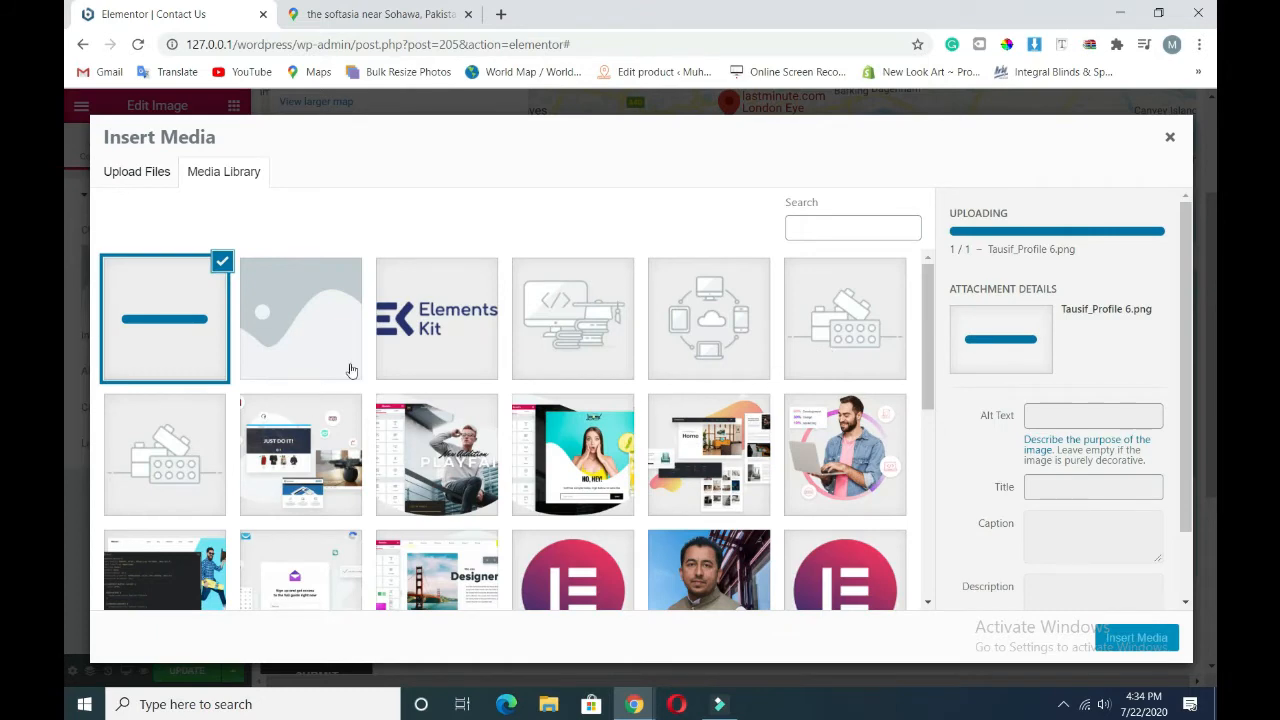
pyautogui.click(1110, 640)
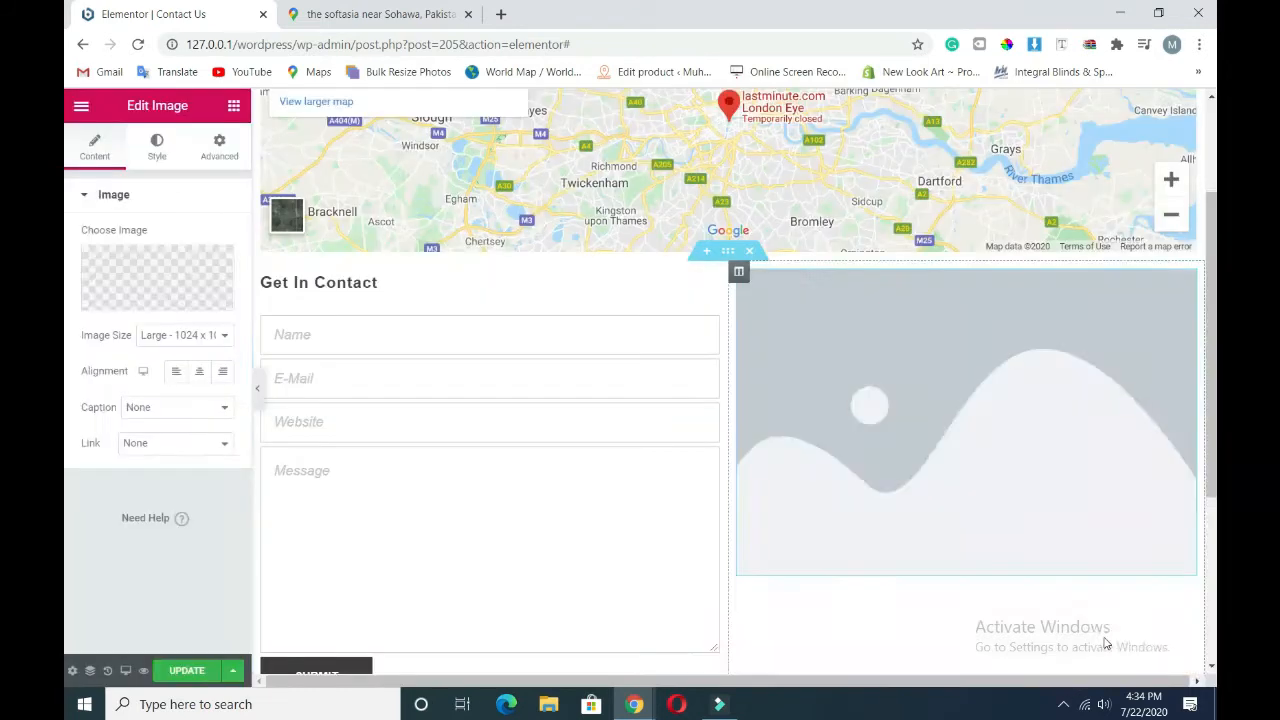
# - Centre the photo and give it a 60% border radius to make a circle
pyautogui.click(199, 371)
pyautogui.click(157, 147)
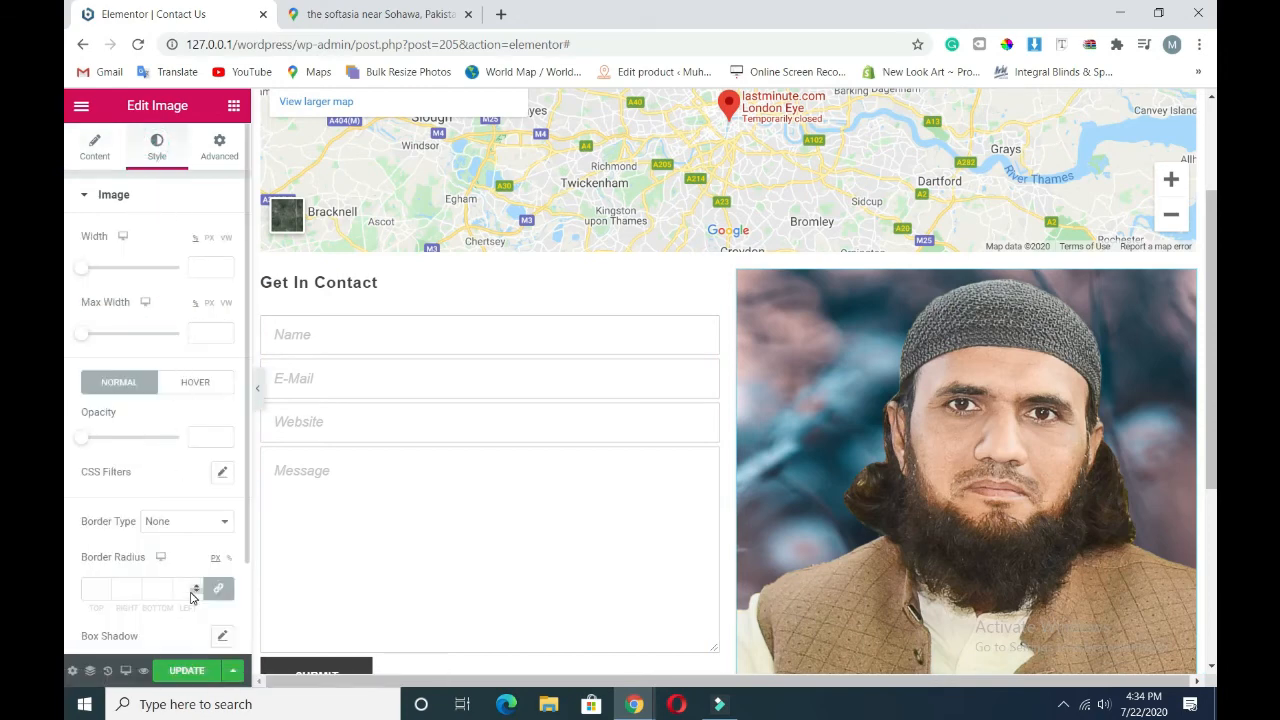
pyautogui.click(183, 590)
pyautogui.write('60')
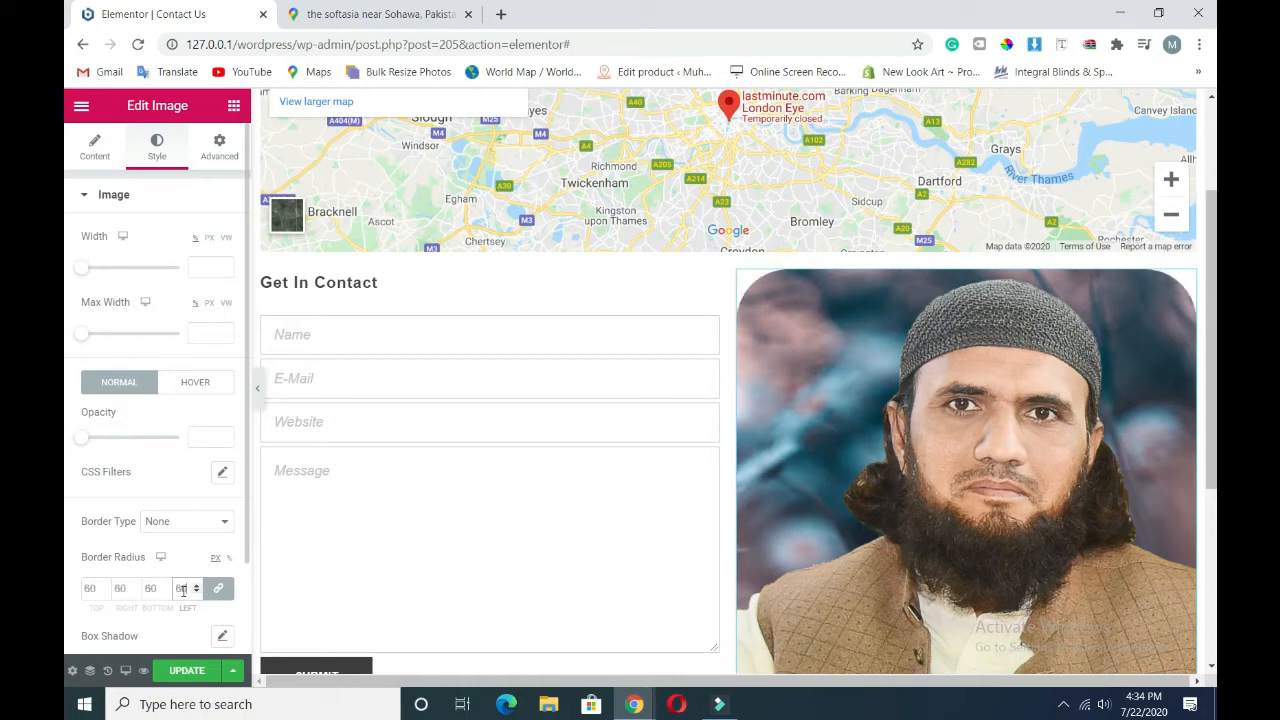
pyautogui.click(229, 558)
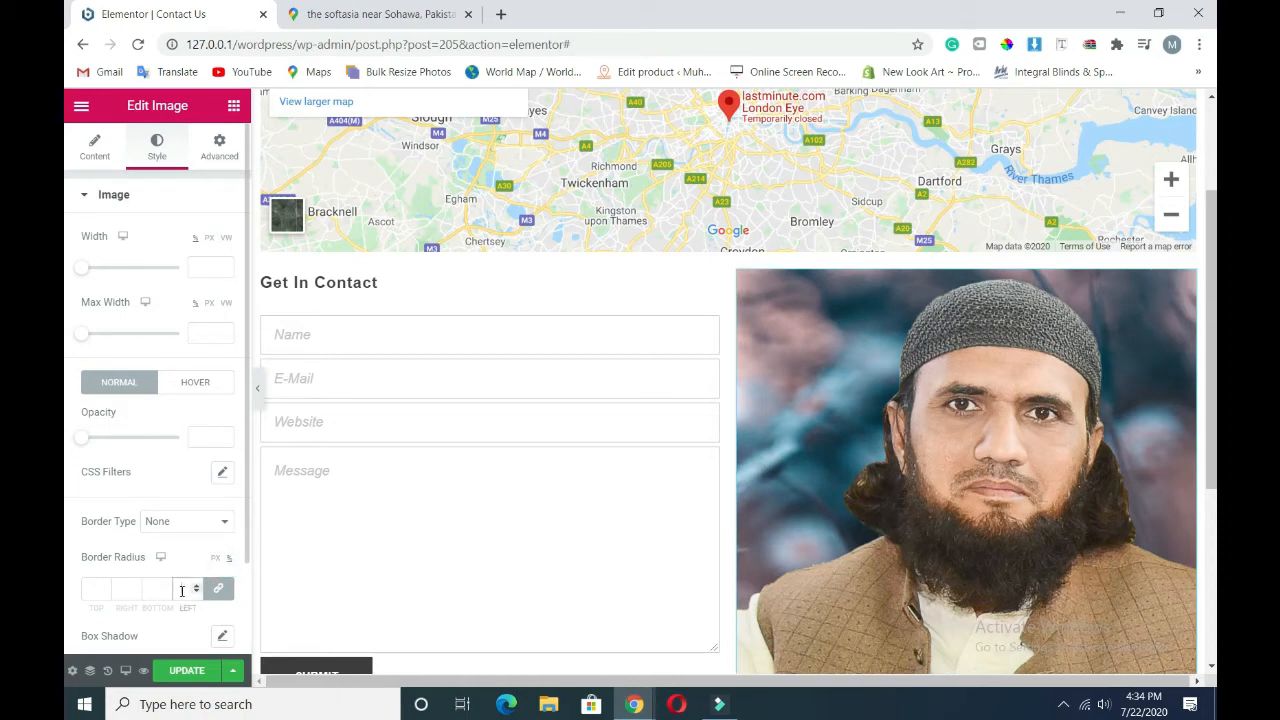
pyautogui.click(182, 590)
pyautogui.write('60')
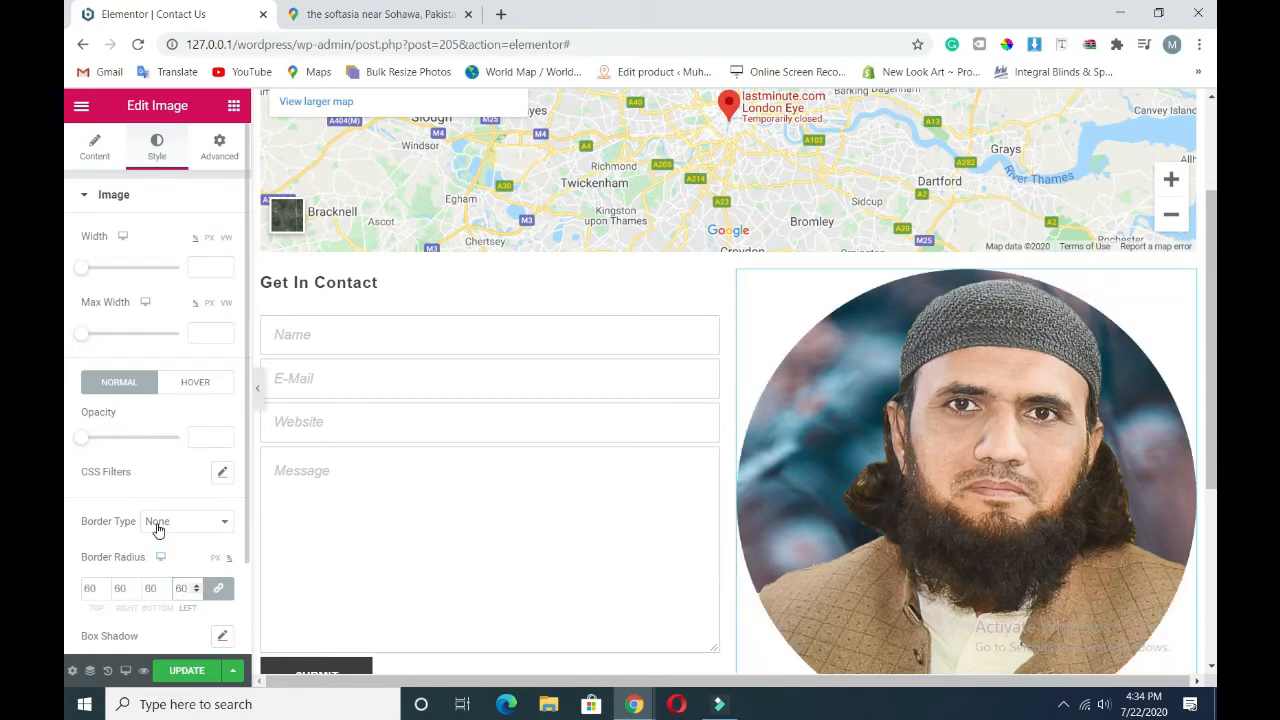
# - Set the photo's hover state to the Shrink animation with 0.83 opacity
pyautogui.click(192, 384)
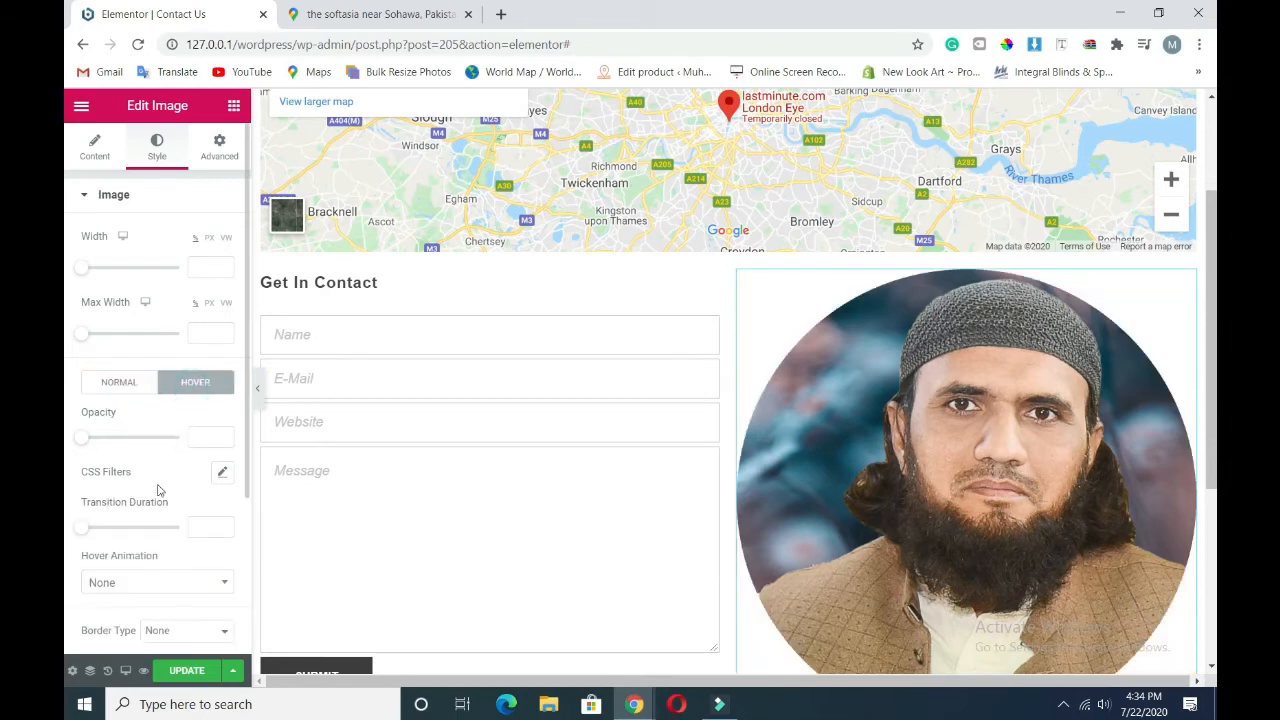
pyautogui.click(130, 585)
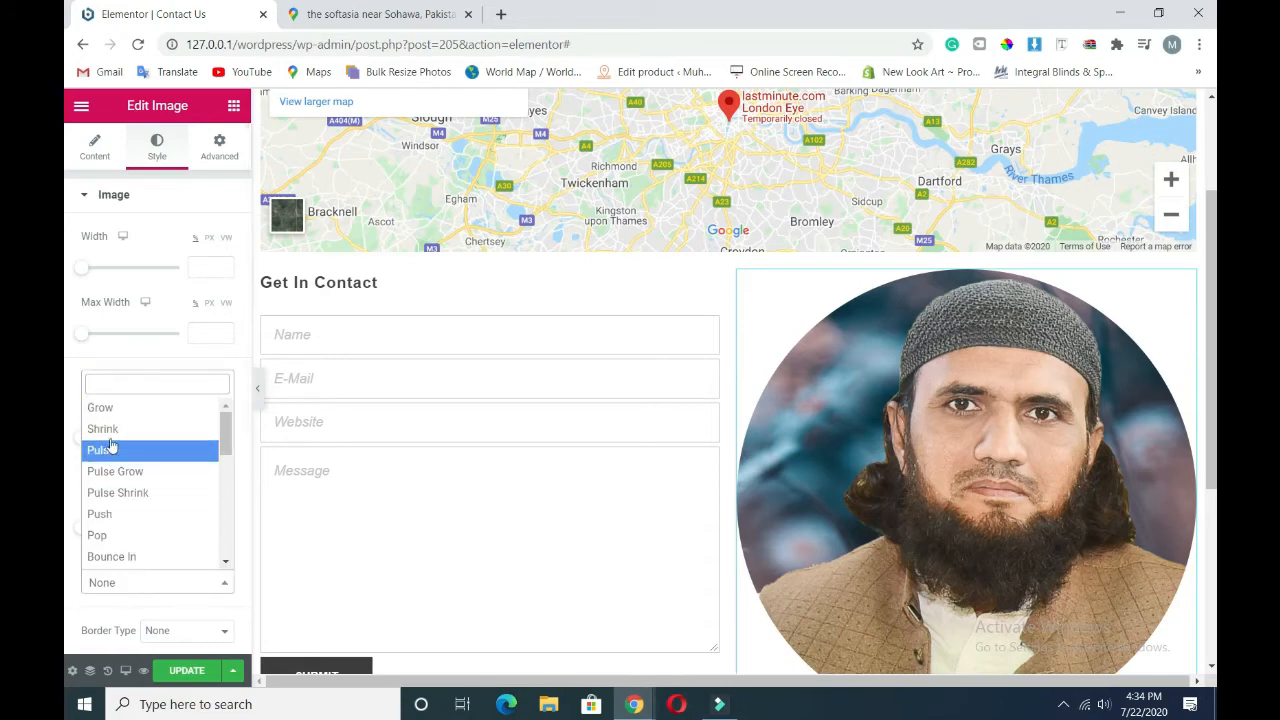
pyautogui.click(128, 424)
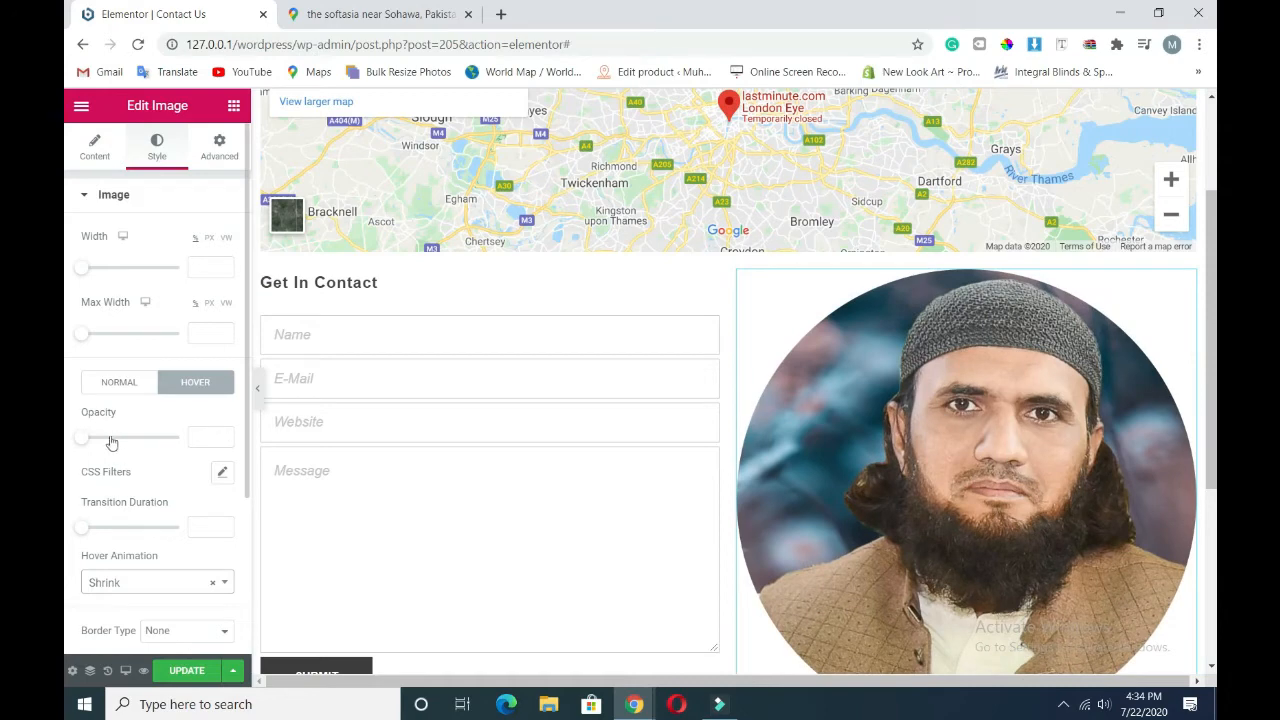
pyautogui.moveTo(79, 445); pyautogui.dragTo(133, 442)
pyautogui.moveTo(137, 442); pyautogui.dragTo(163, 444)
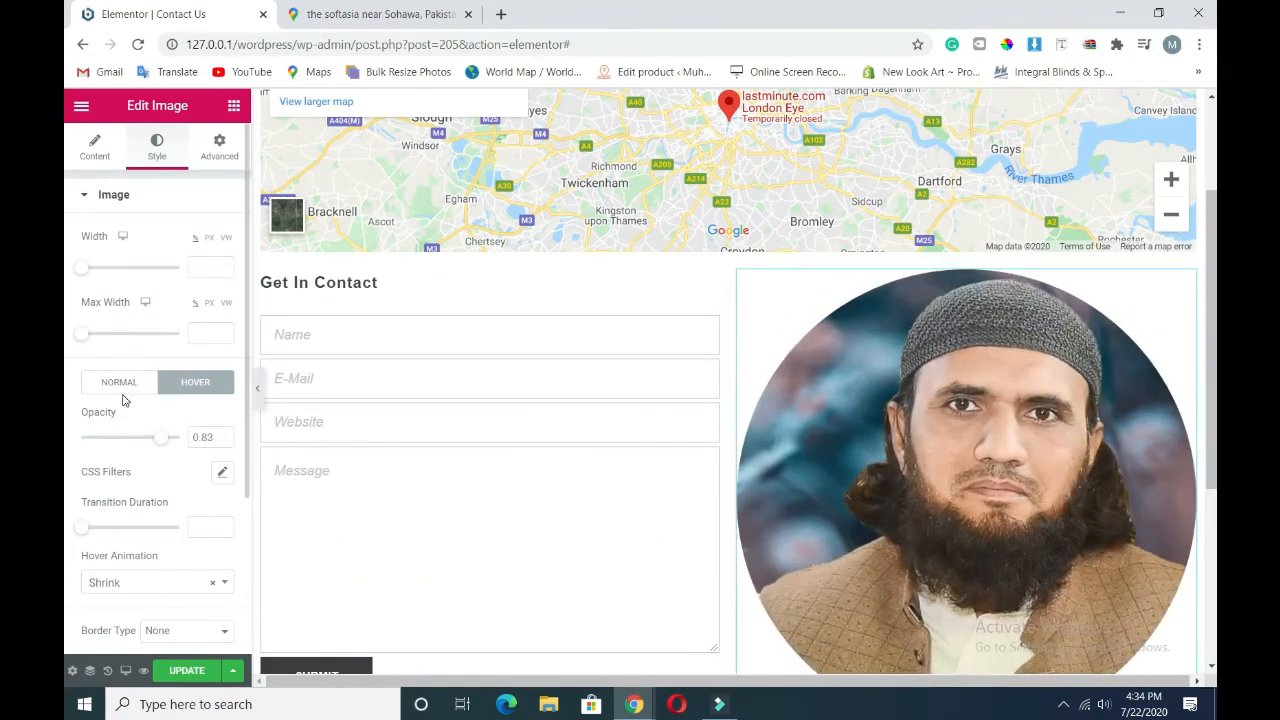
# - Resize the profile photo to width 70
pyautogui.moveTo(81, 275); pyautogui.dragTo(147, 284)
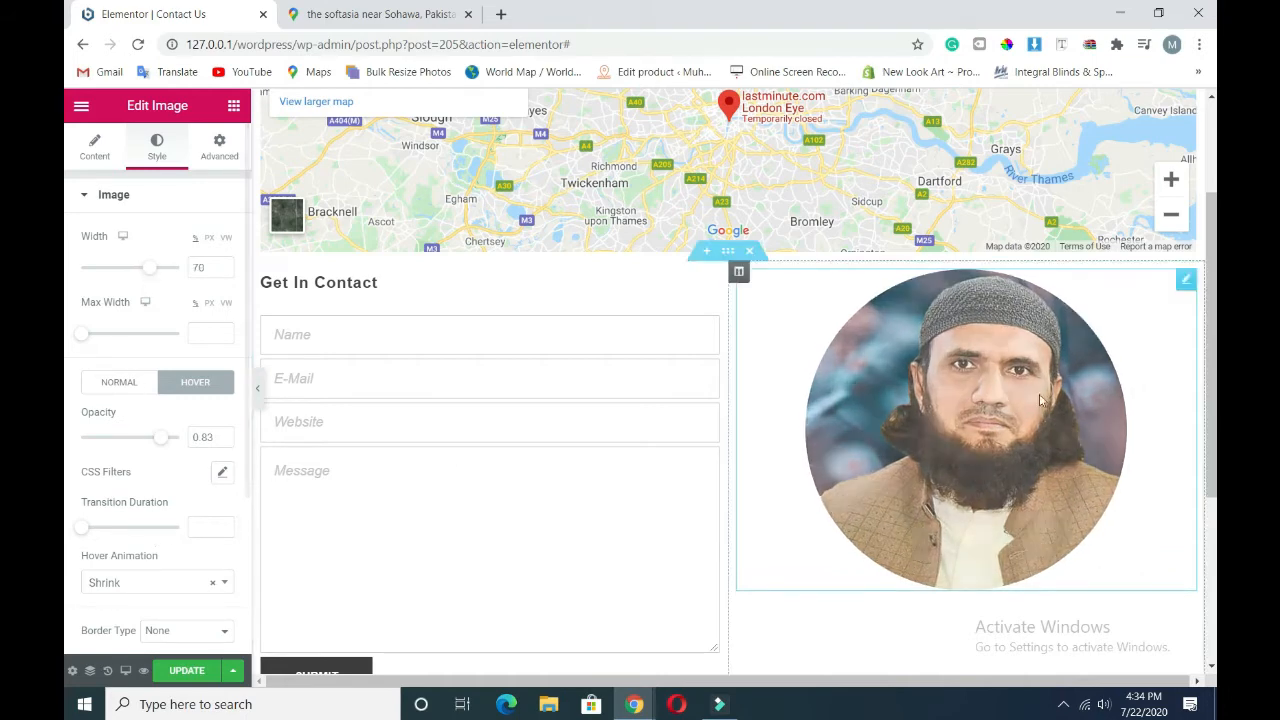
pyautogui.scroll(-1, 142, 540)
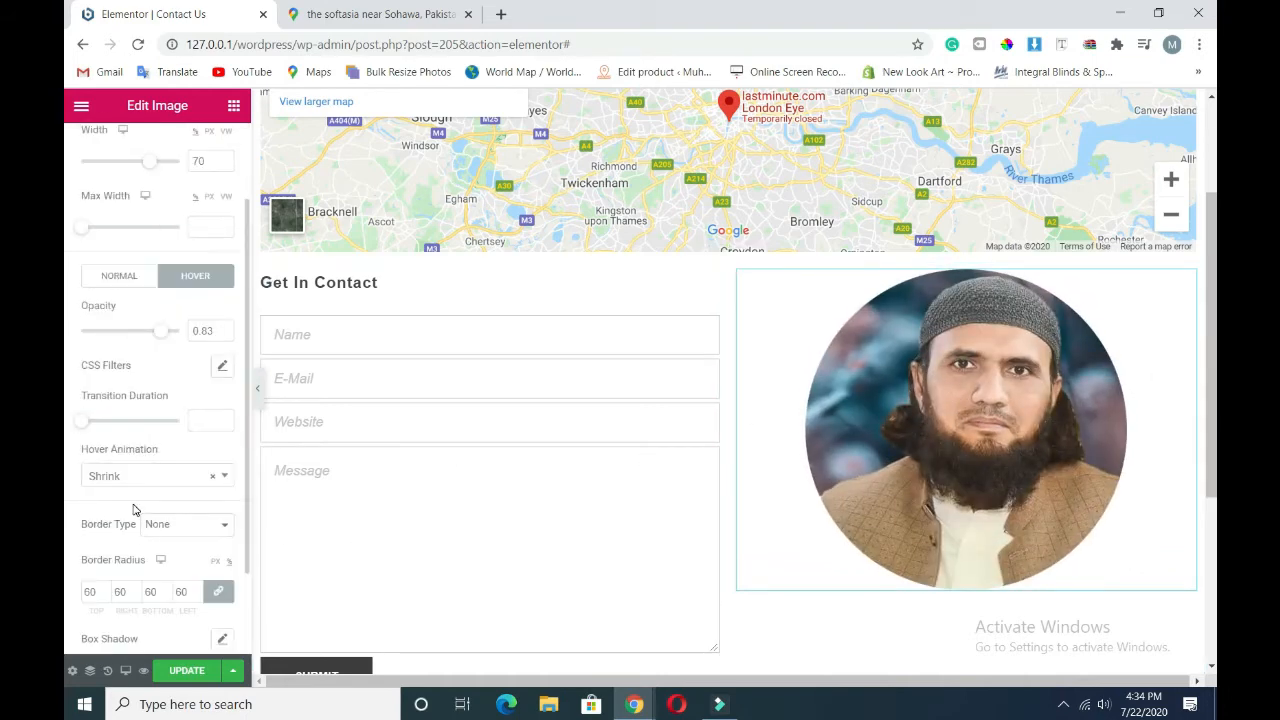
pyautogui.scroll(1, 134, 510)
pyautogui.scroll(-2, 141, 551)
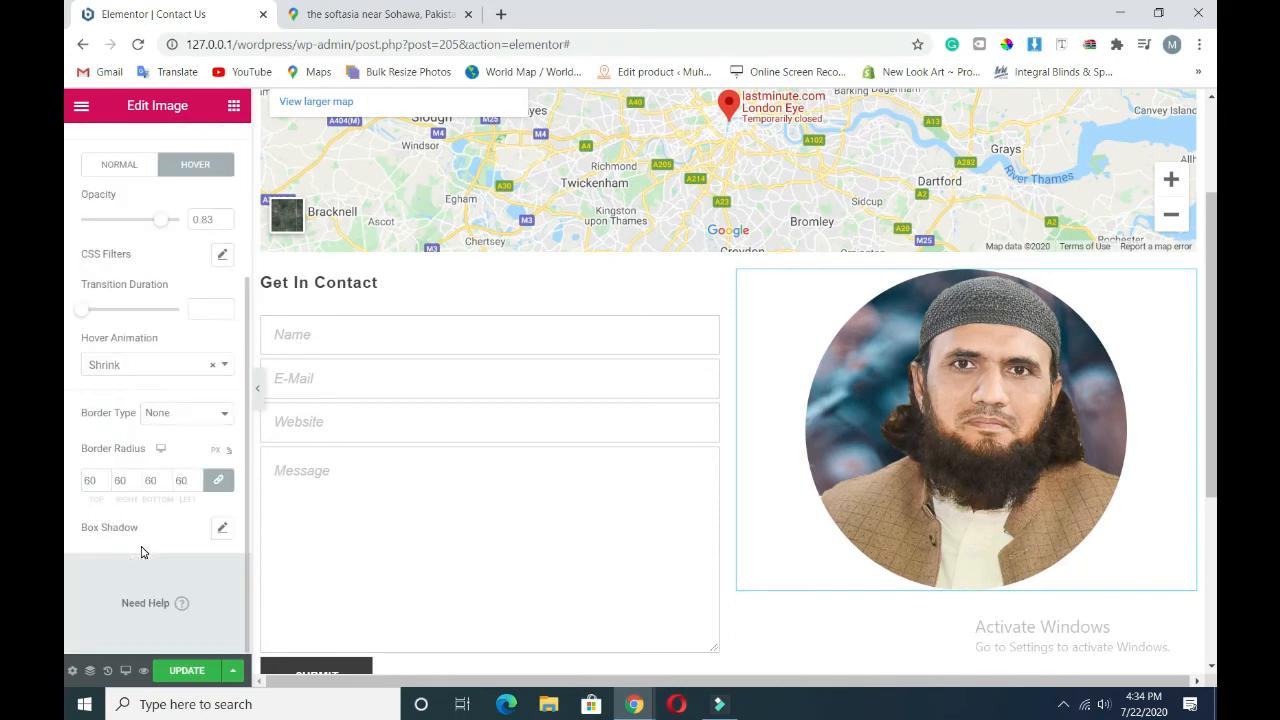
pyautogui.scroll(2, 141, 538)
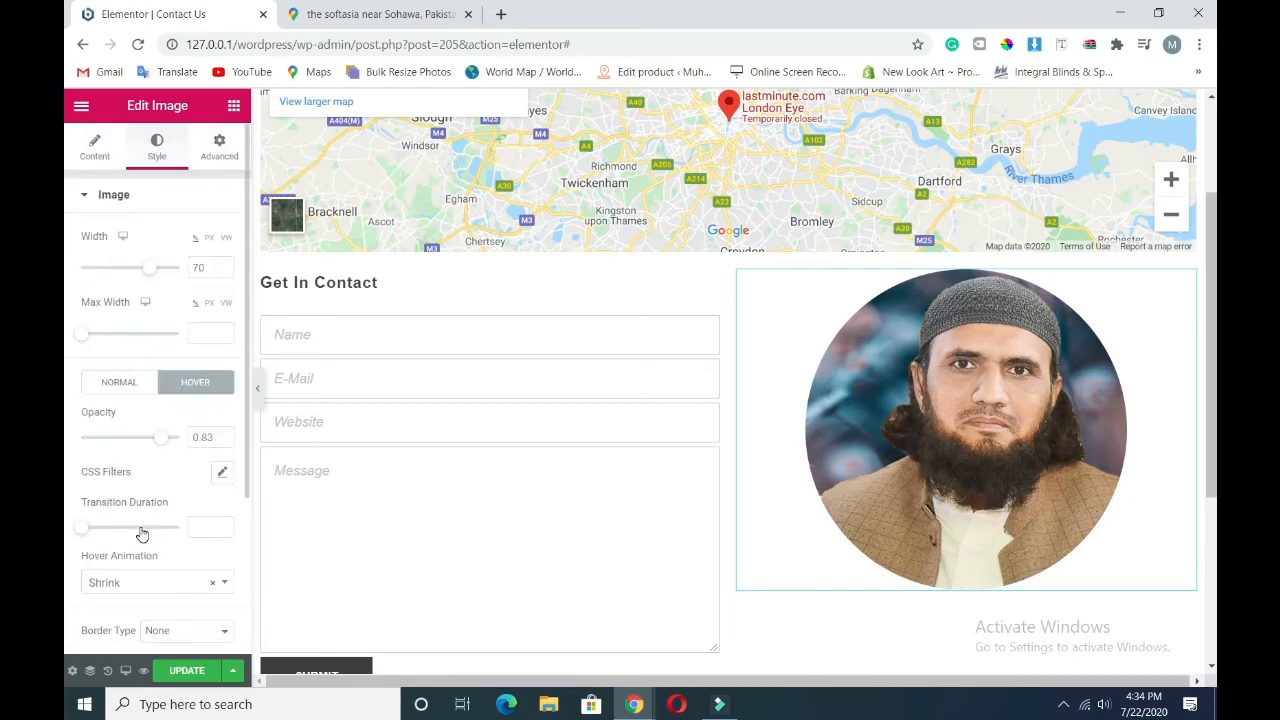
# - Add a bottom margin to the profile photo and a 70 px top margin to the contact section
pyautogui.click(212, 148)
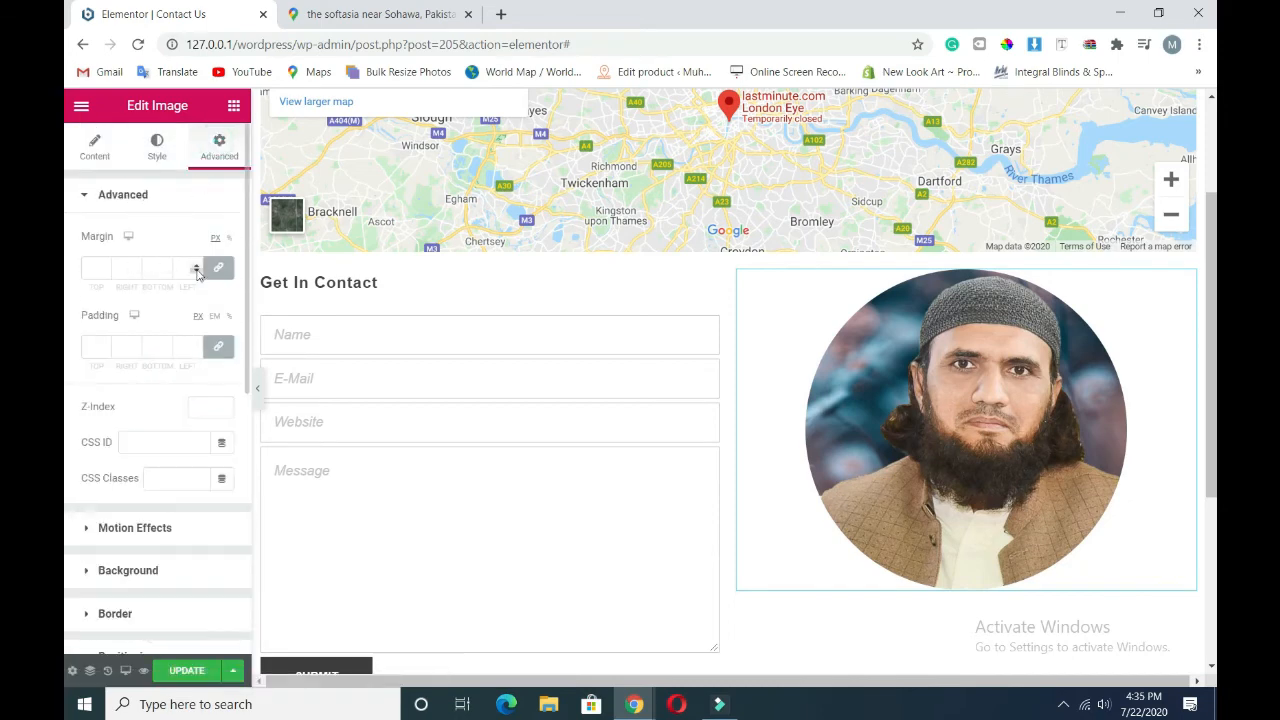
pyautogui.moveTo(168, 269); pyautogui.dragTo(104, 267)
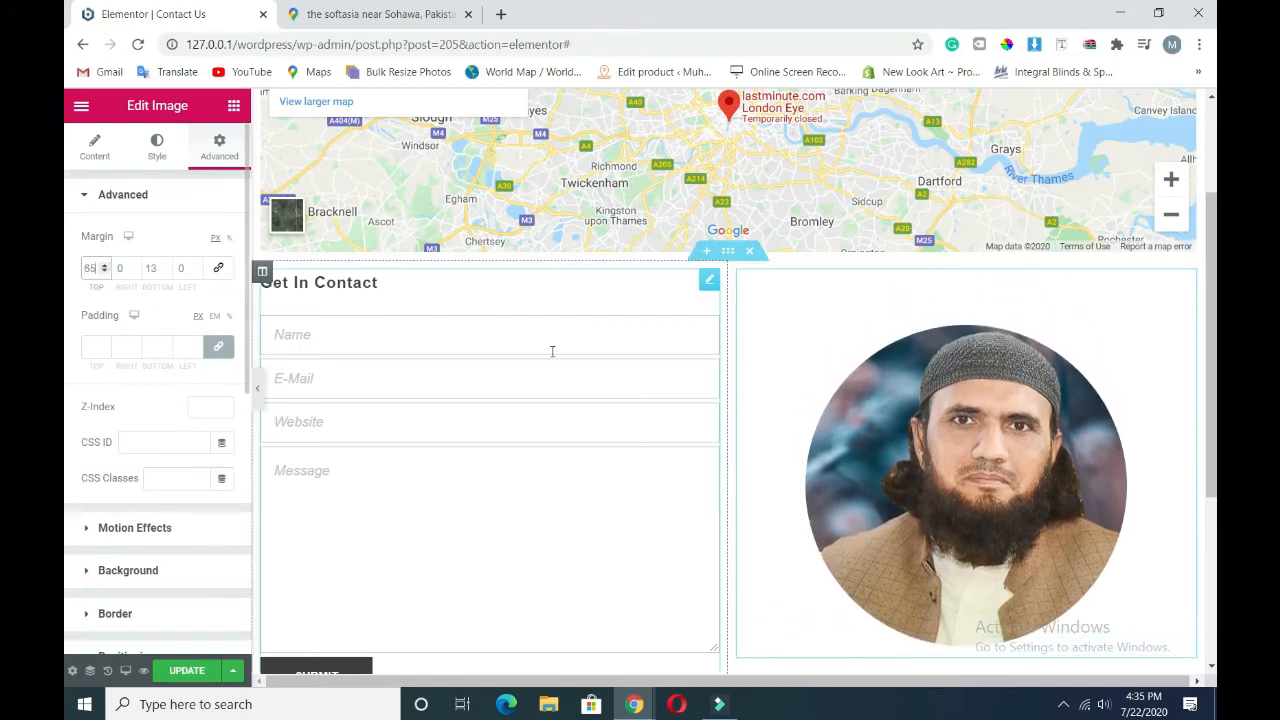
pyautogui.click(727, 253)
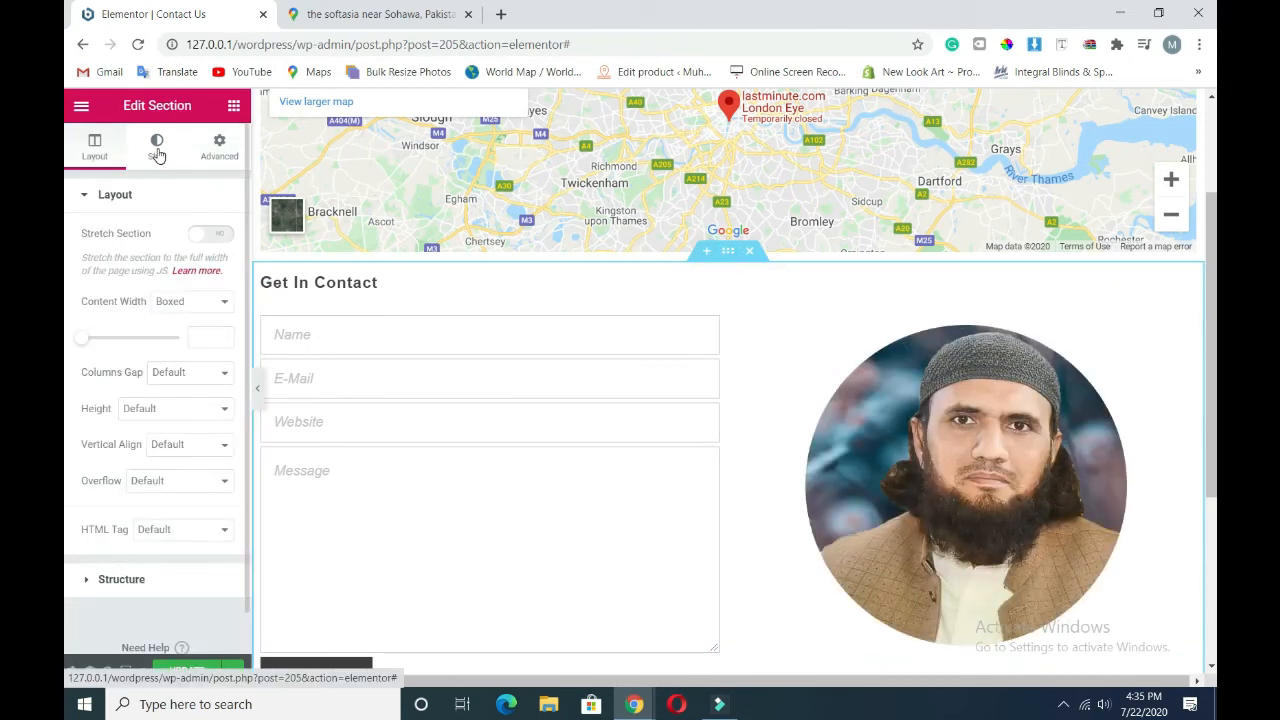
pyautogui.click(219, 148)
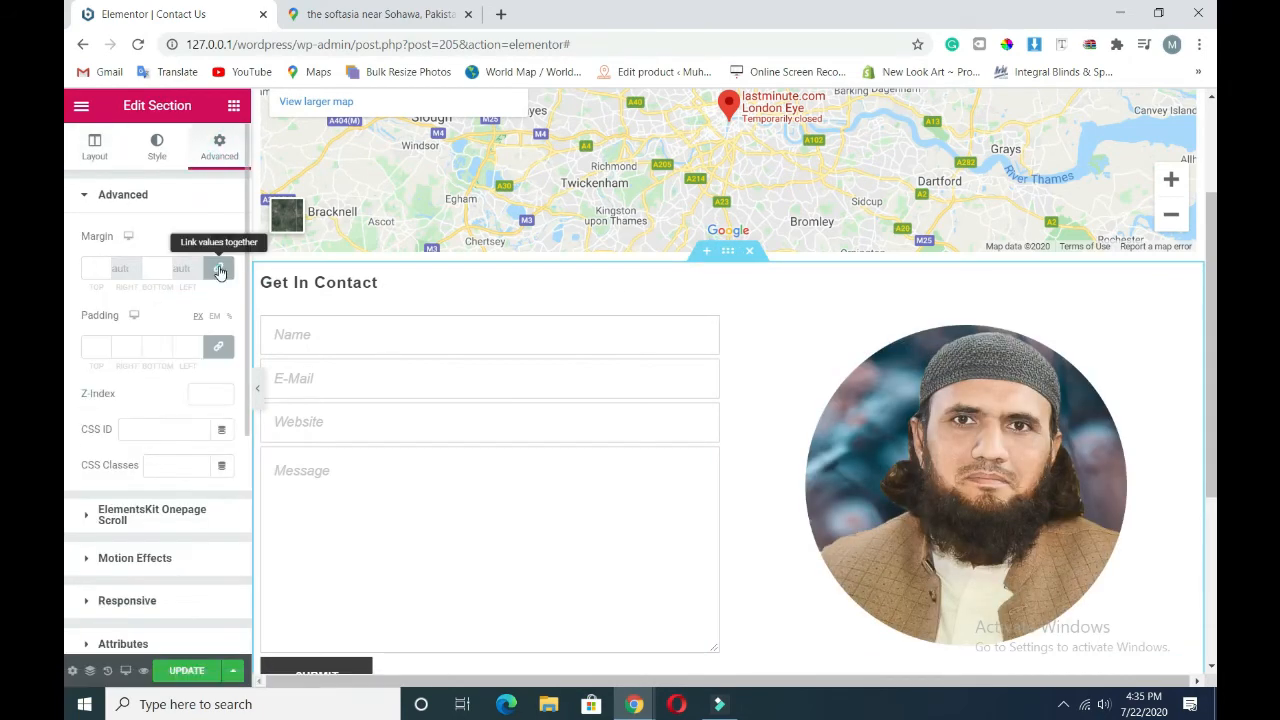
pyautogui.click(106, 266)
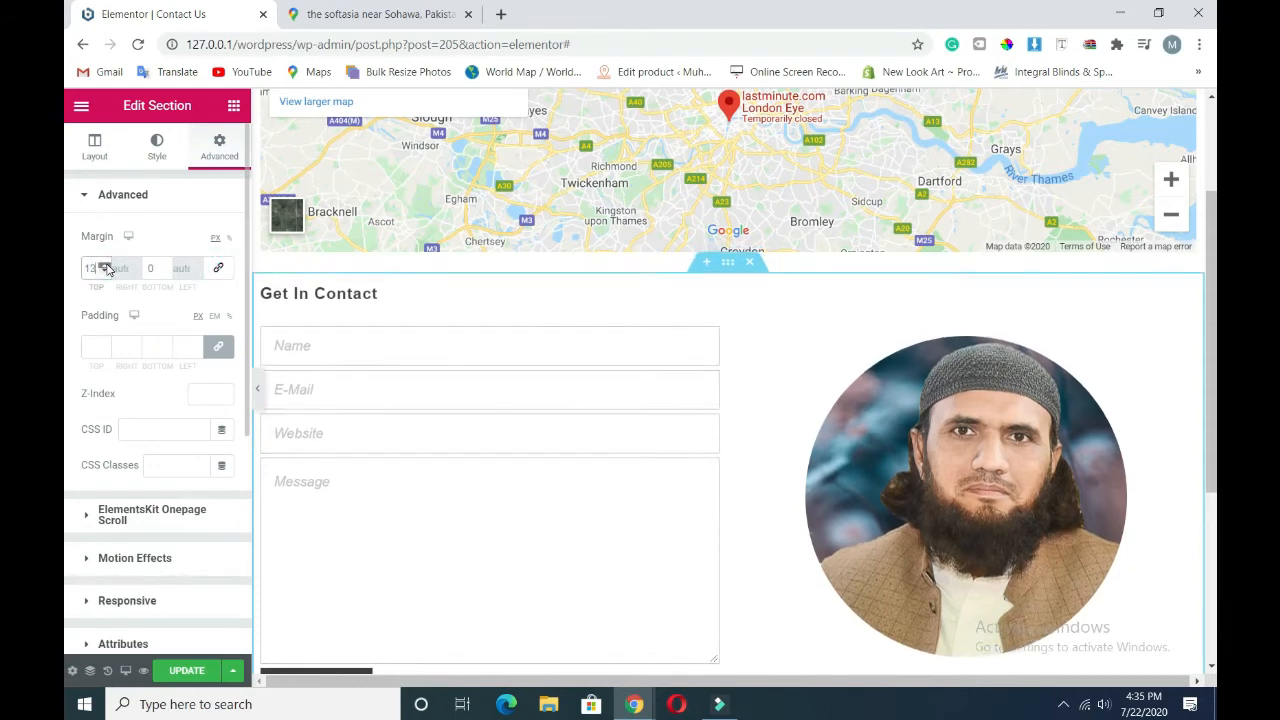
pyautogui.moveTo(106, 268); pyautogui.dragTo(110, 278)
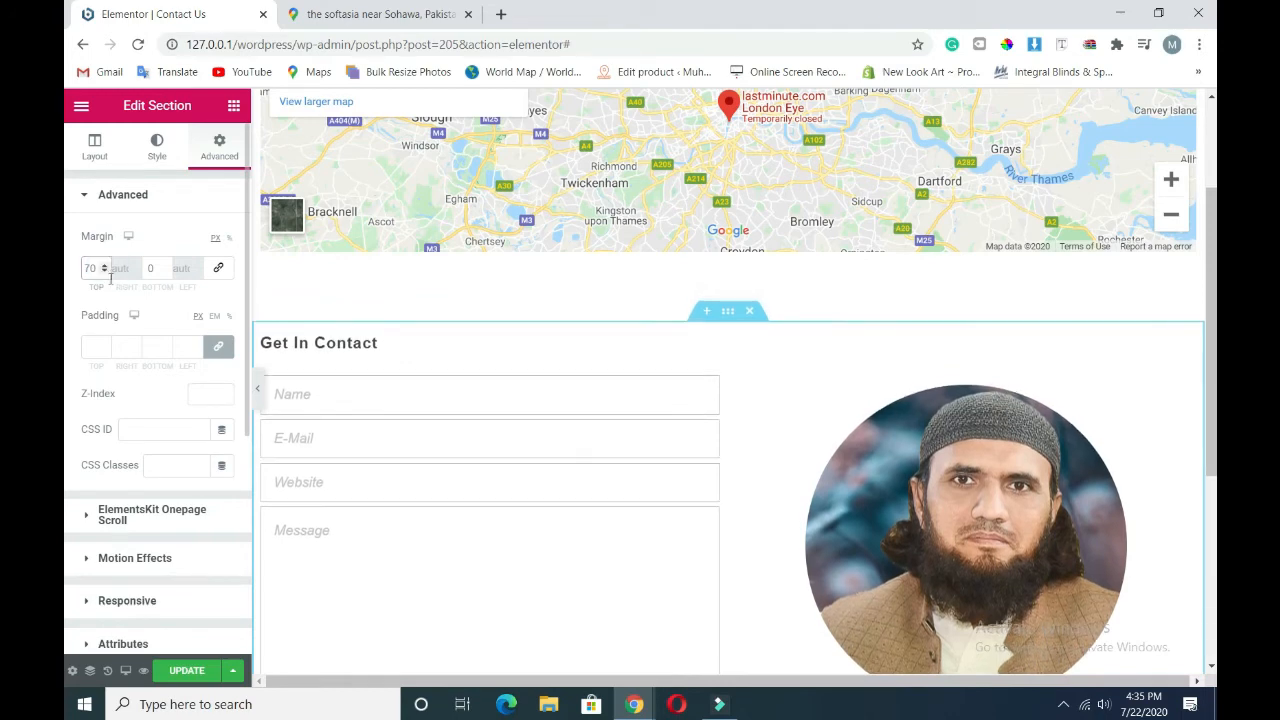
pyautogui.scroll(-4, 774, 443)
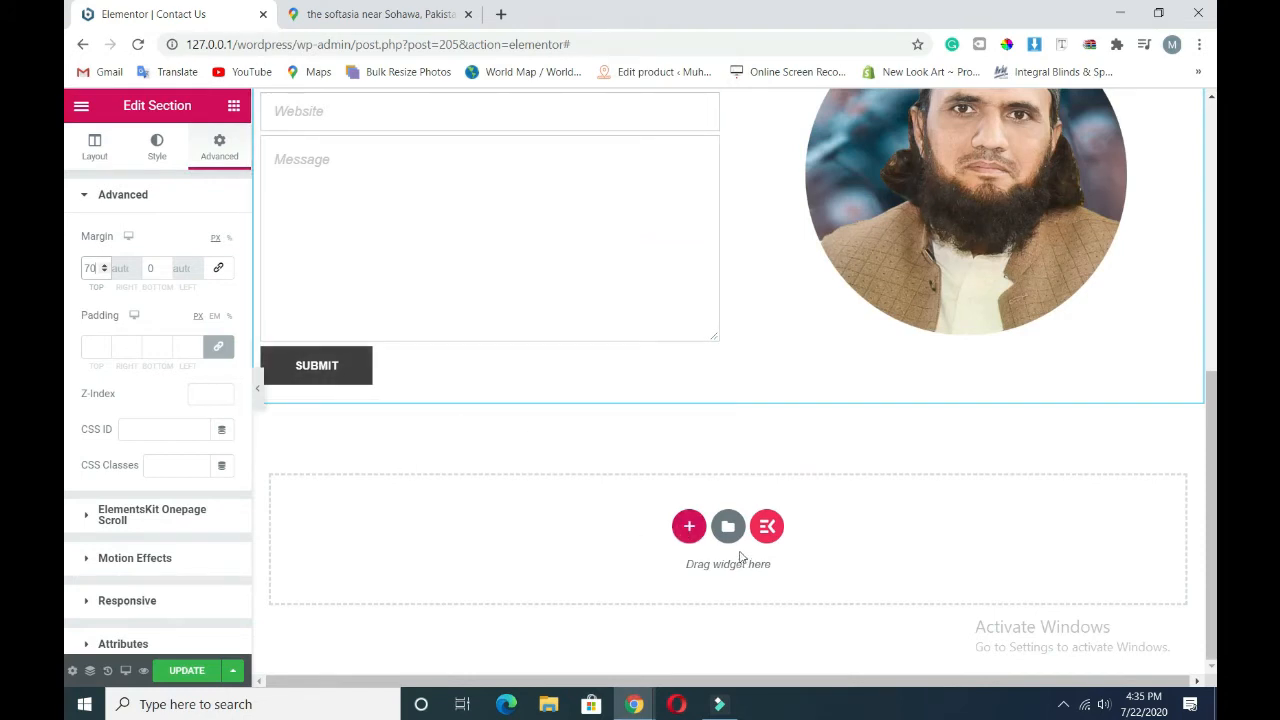
# - Add a one-column section below the contact form holding a Social Icons widget
pyautogui.click(688, 528)
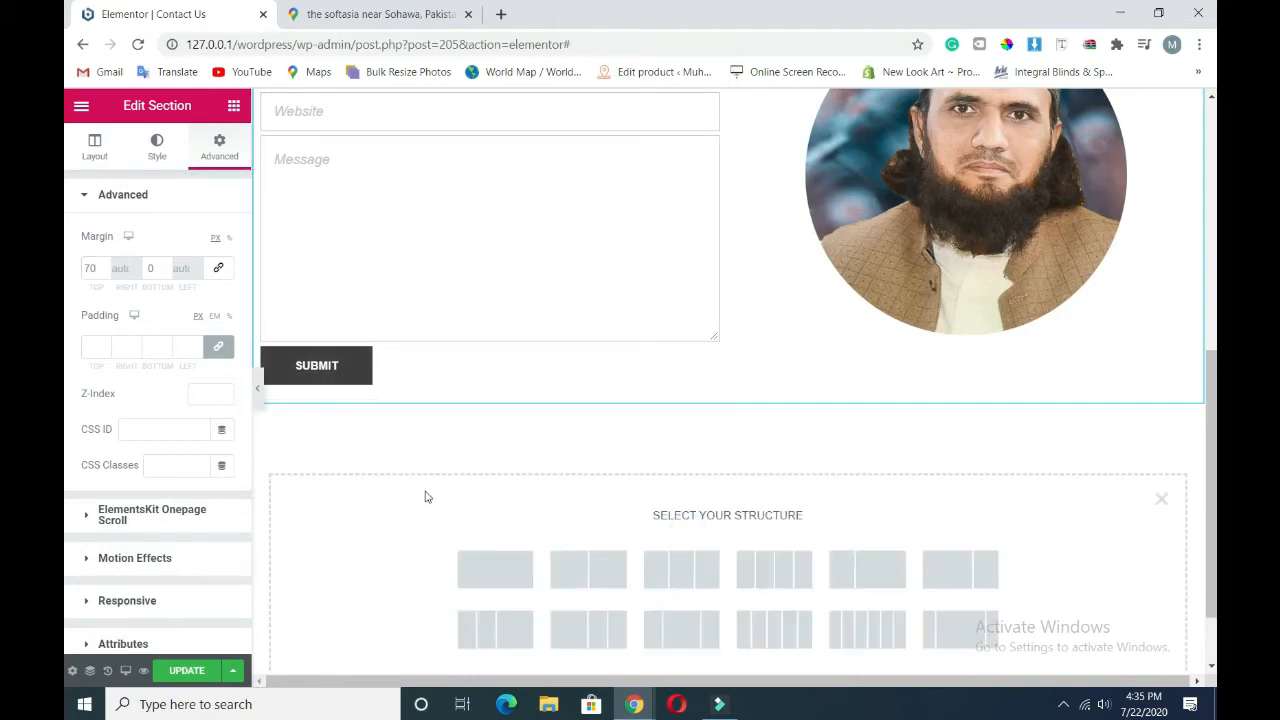
pyautogui.click(501, 571)
pyautogui.click(234, 106)
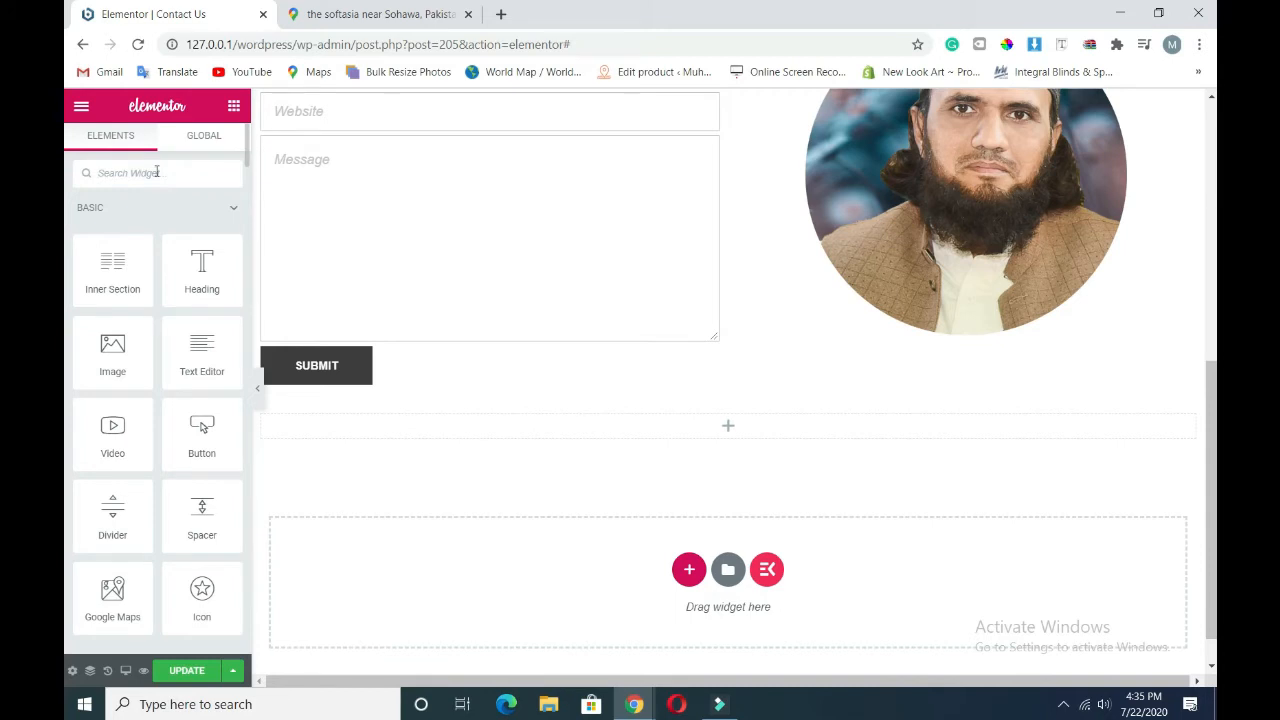
pyautogui.click(157, 172)
pyautogui.write('socia')
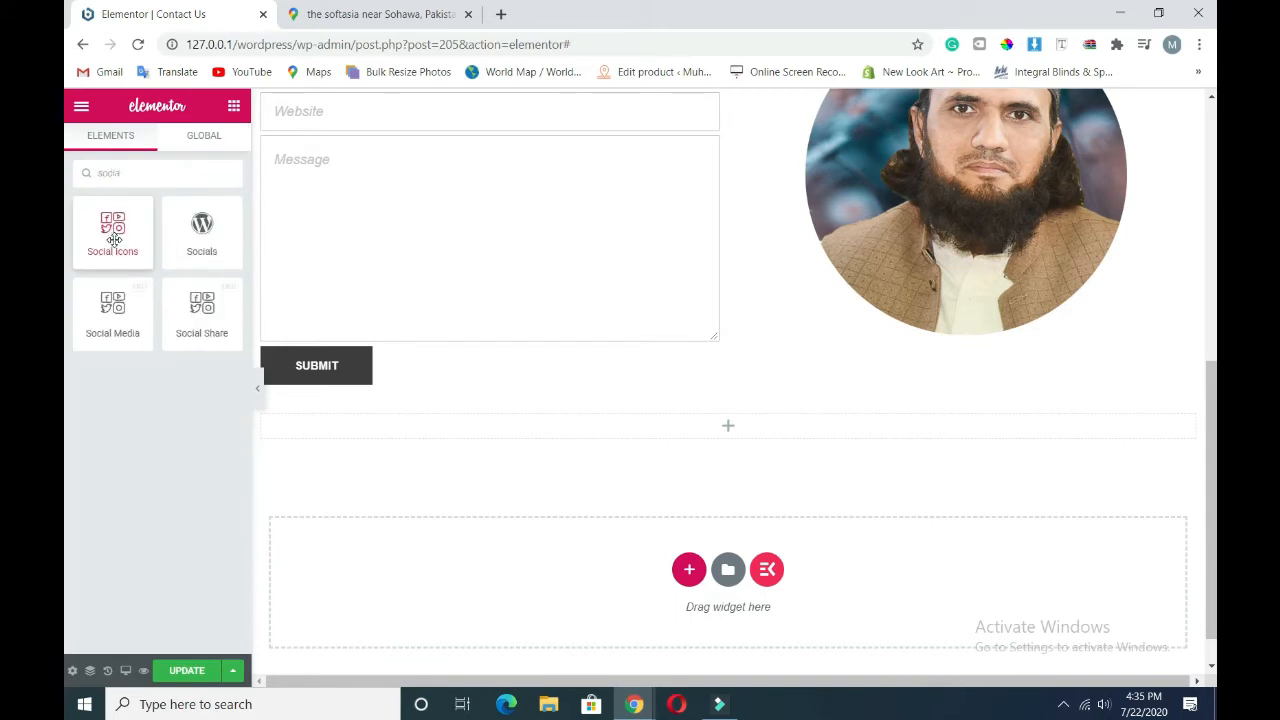
pyautogui.moveTo(114, 244); pyautogui.dragTo(591, 426)
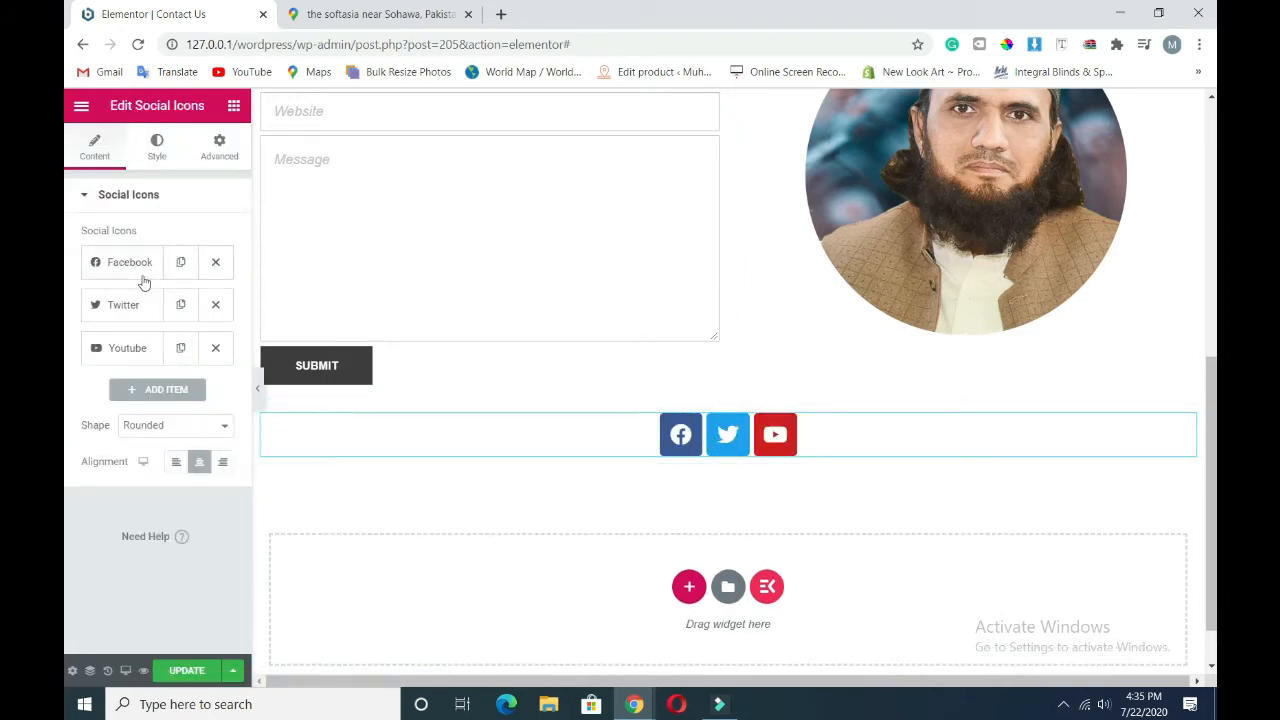
# - Make the social icons circular and add a new icon item
pyautogui.click(166, 425)
pyautogui.click(163, 464)
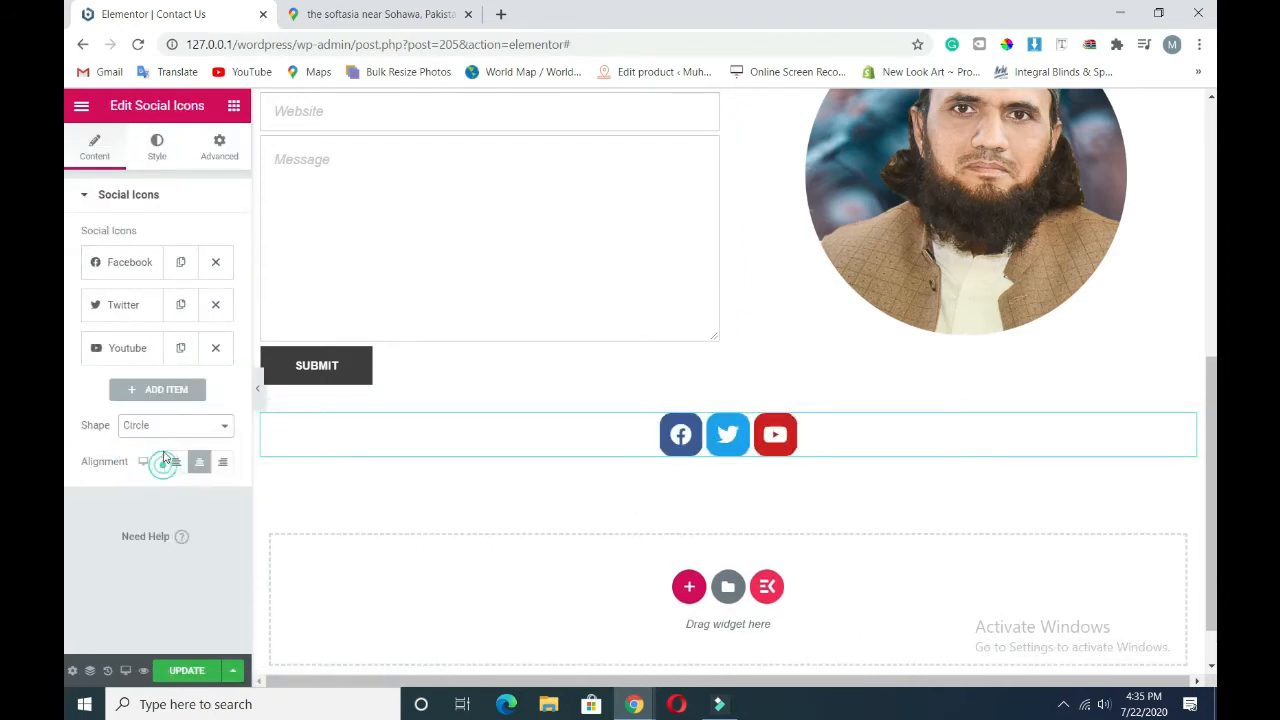
pyautogui.click(140, 389)
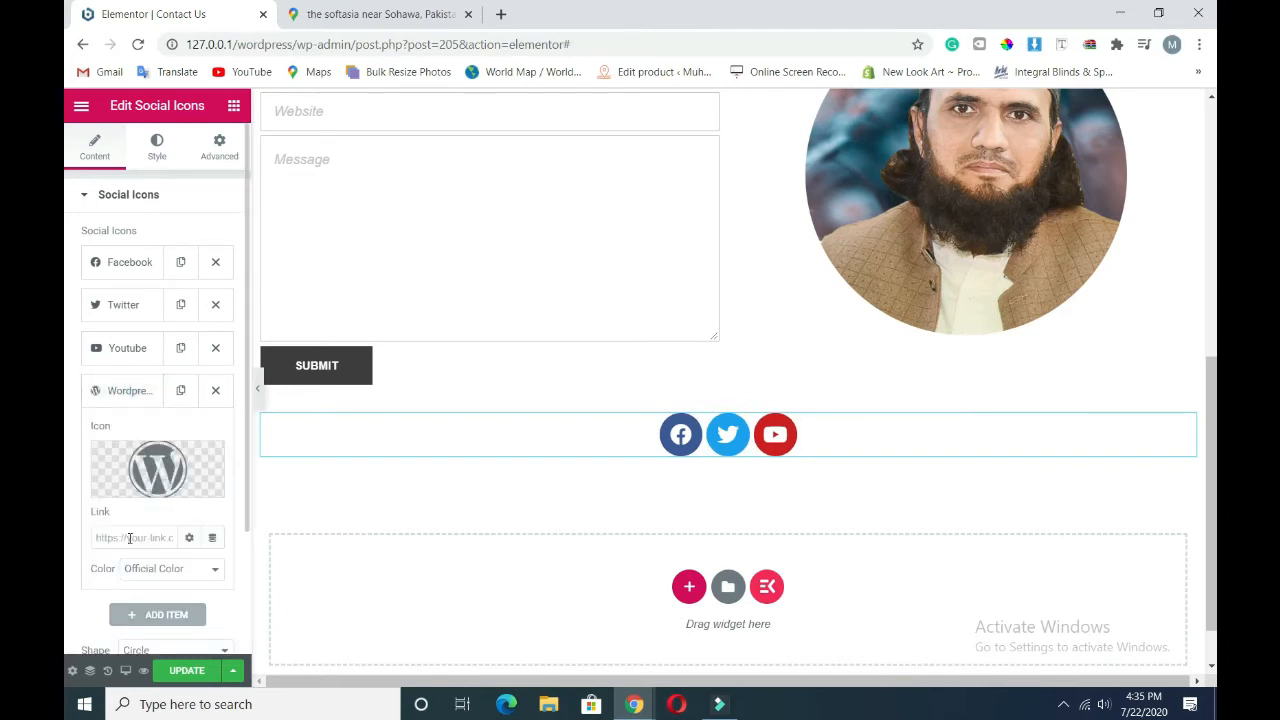
pyautogui.moveTo(122, 450)
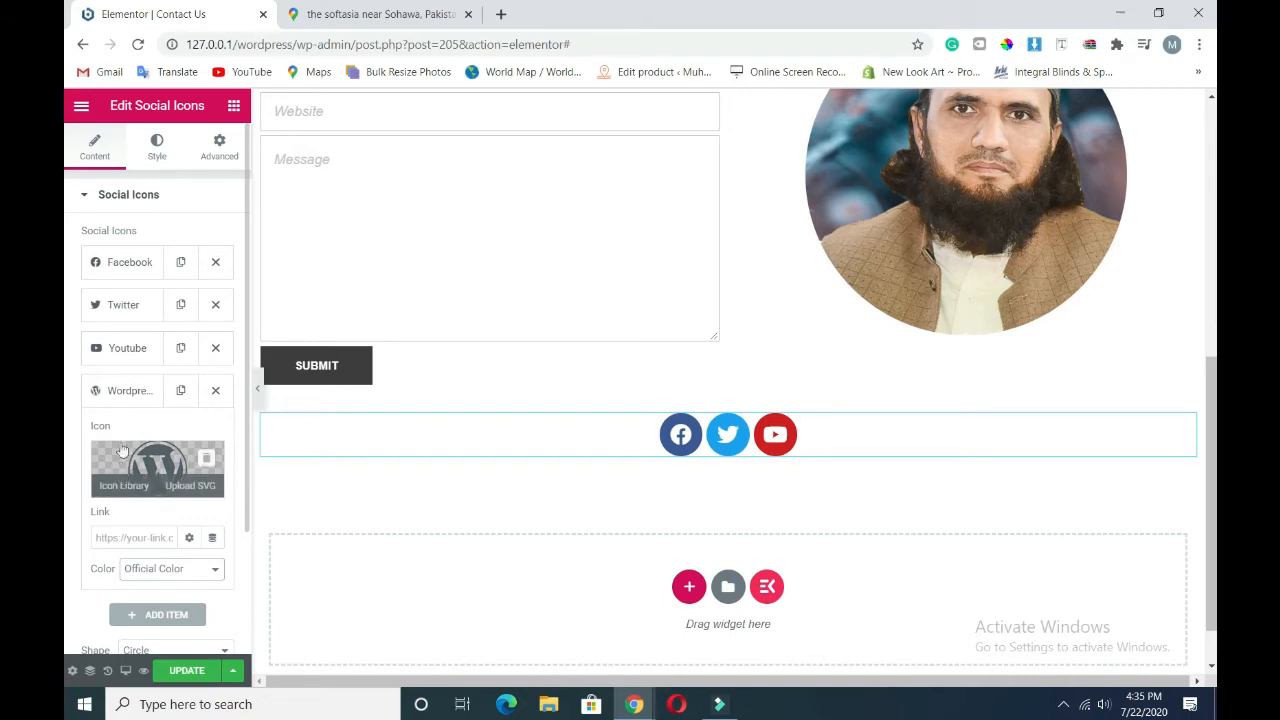
pyautogui.click(120, 390)
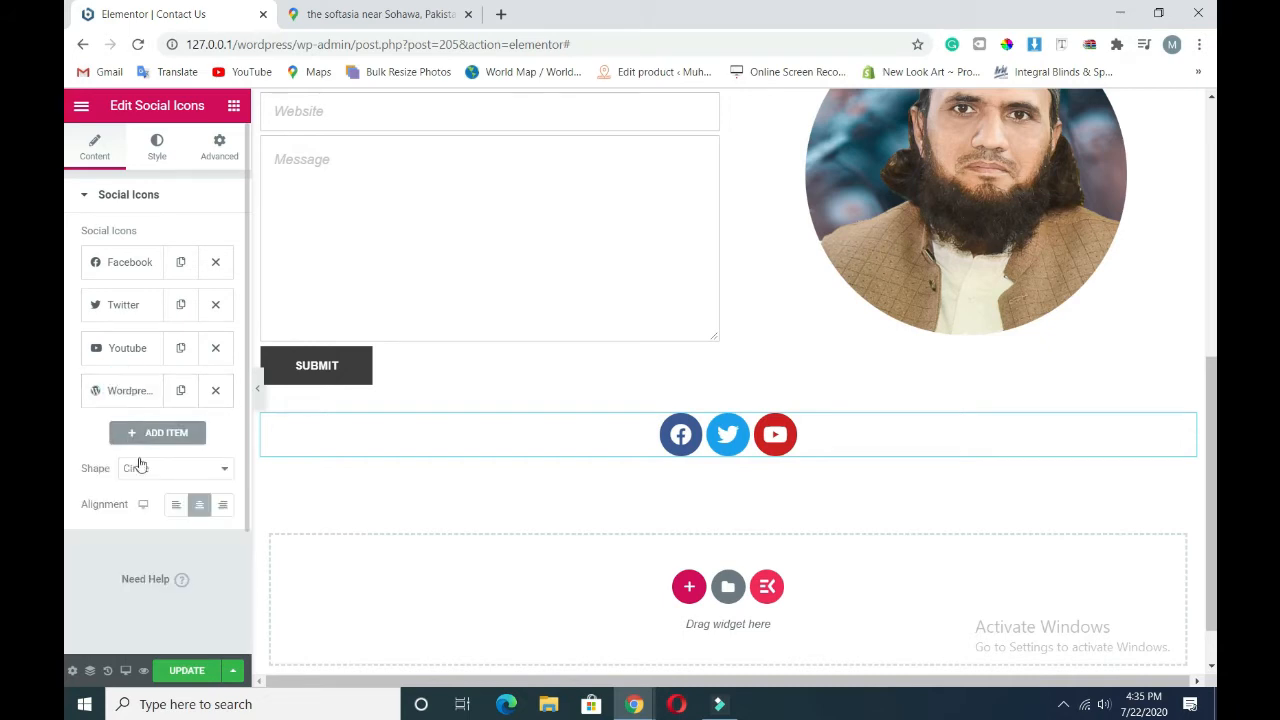
pyautogui.click(138, 391)
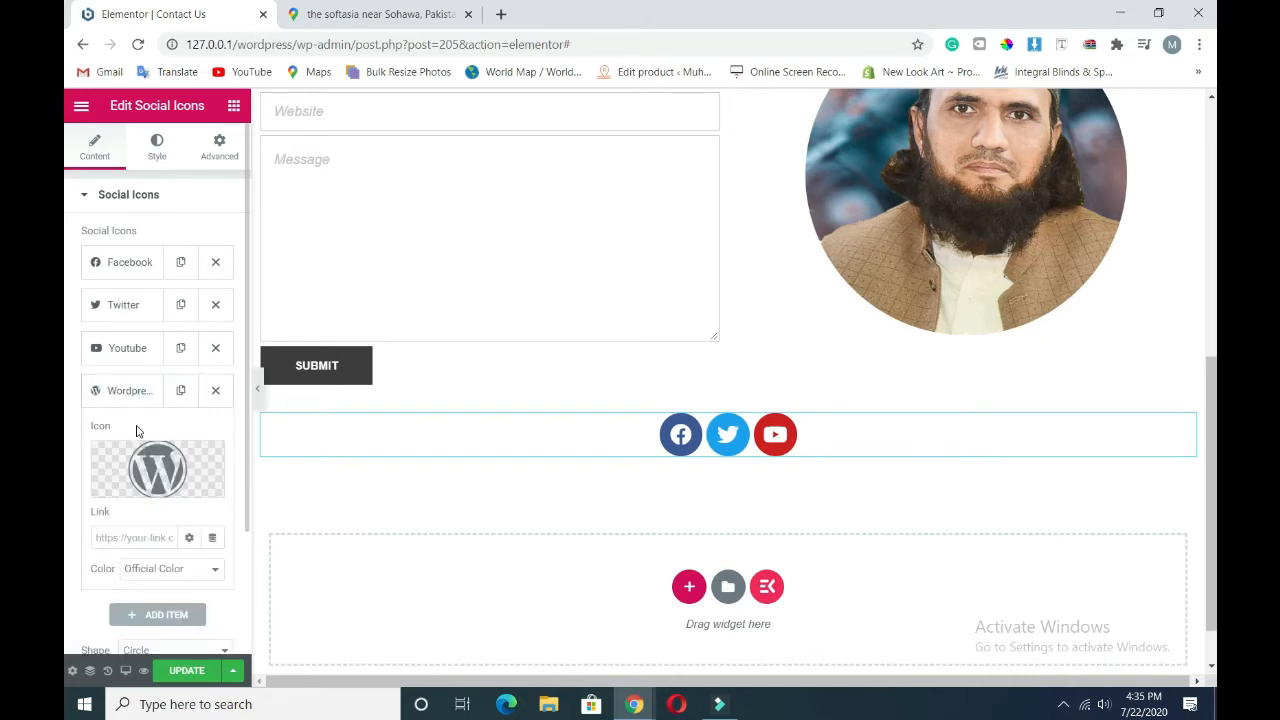
# - Set the new item's icon to Snapchat from the Icon Library
pyautogui.click(105, 484)
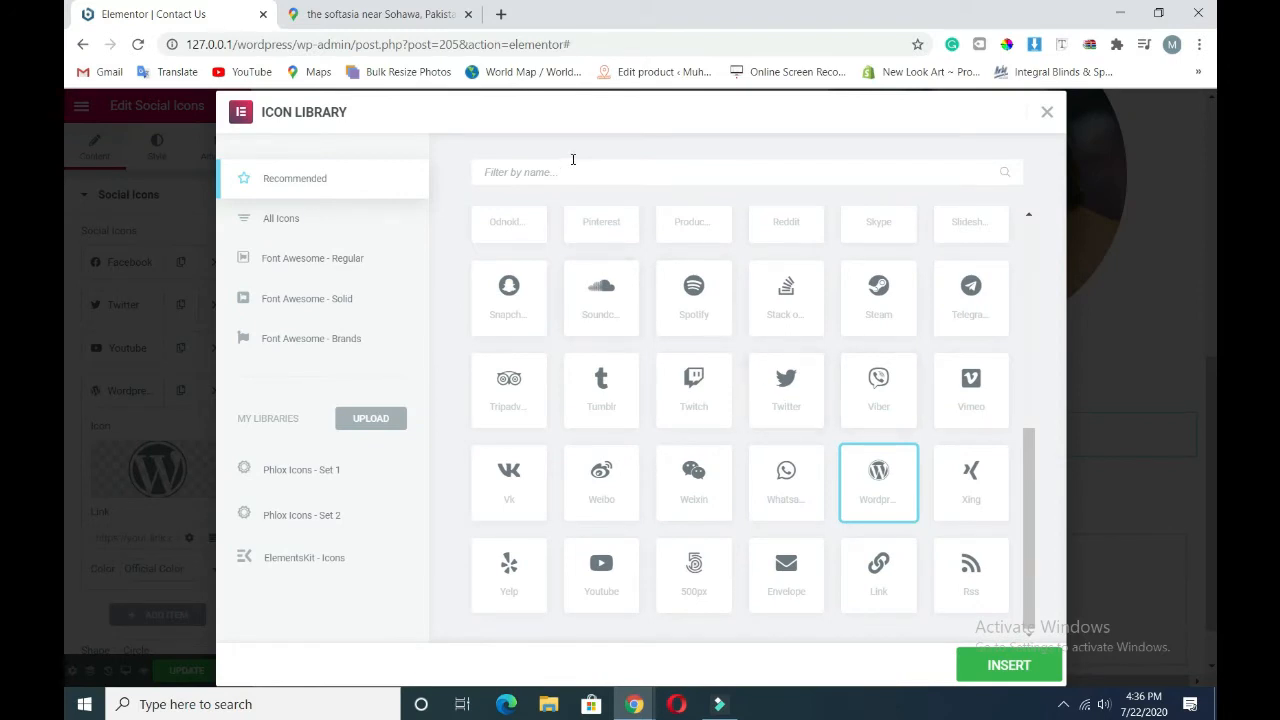
pyautogui.click(565, 172)
pyautogui.write('sna')
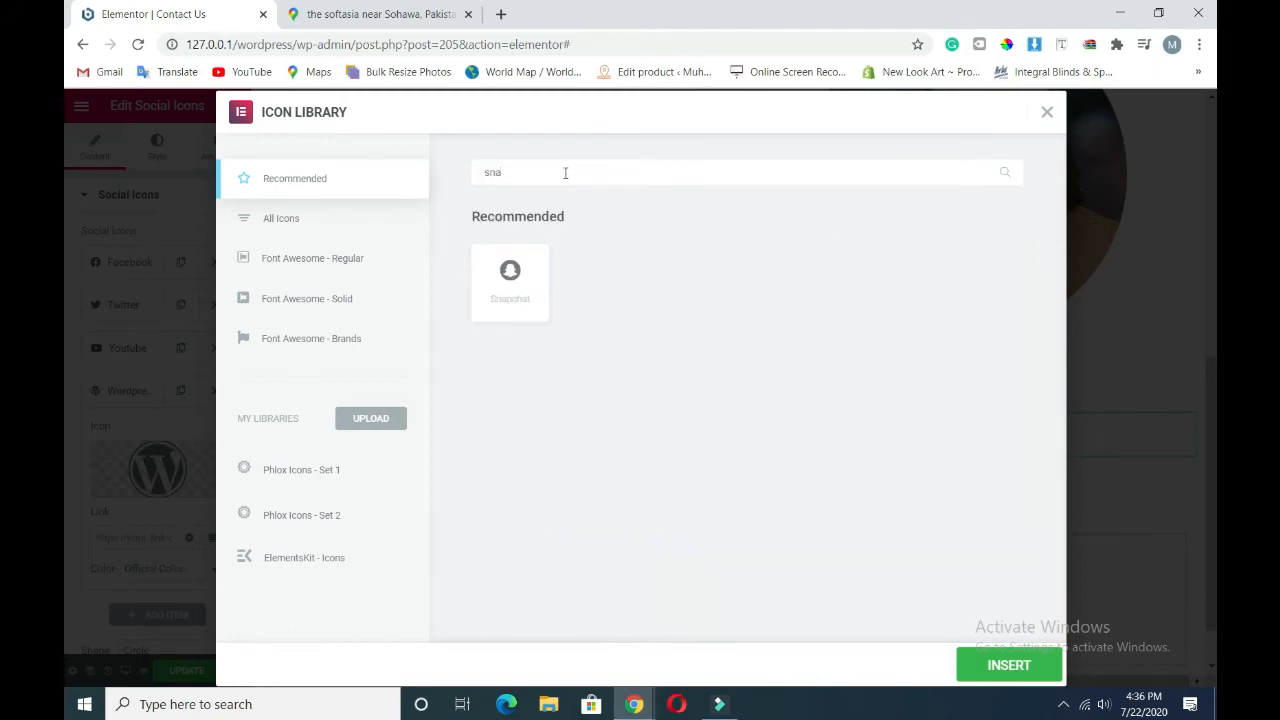
pyautogui.click(533, 271)
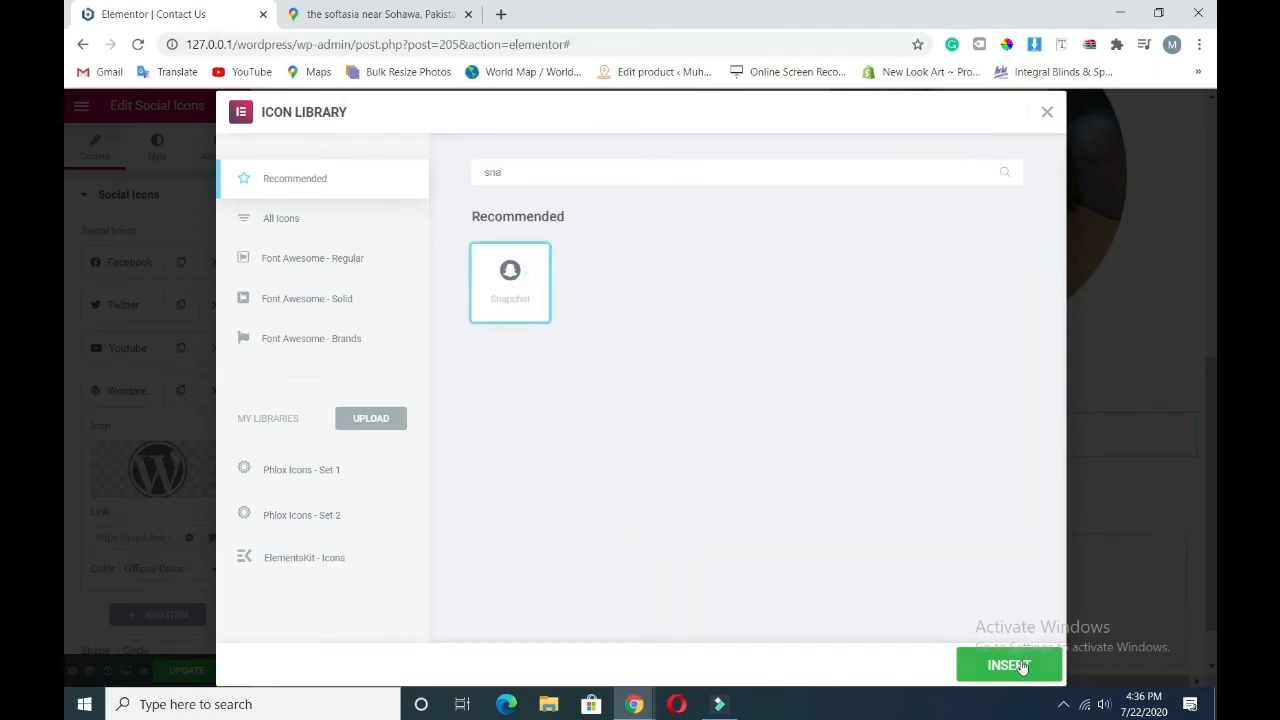
pyautogui.click(1014, 666)
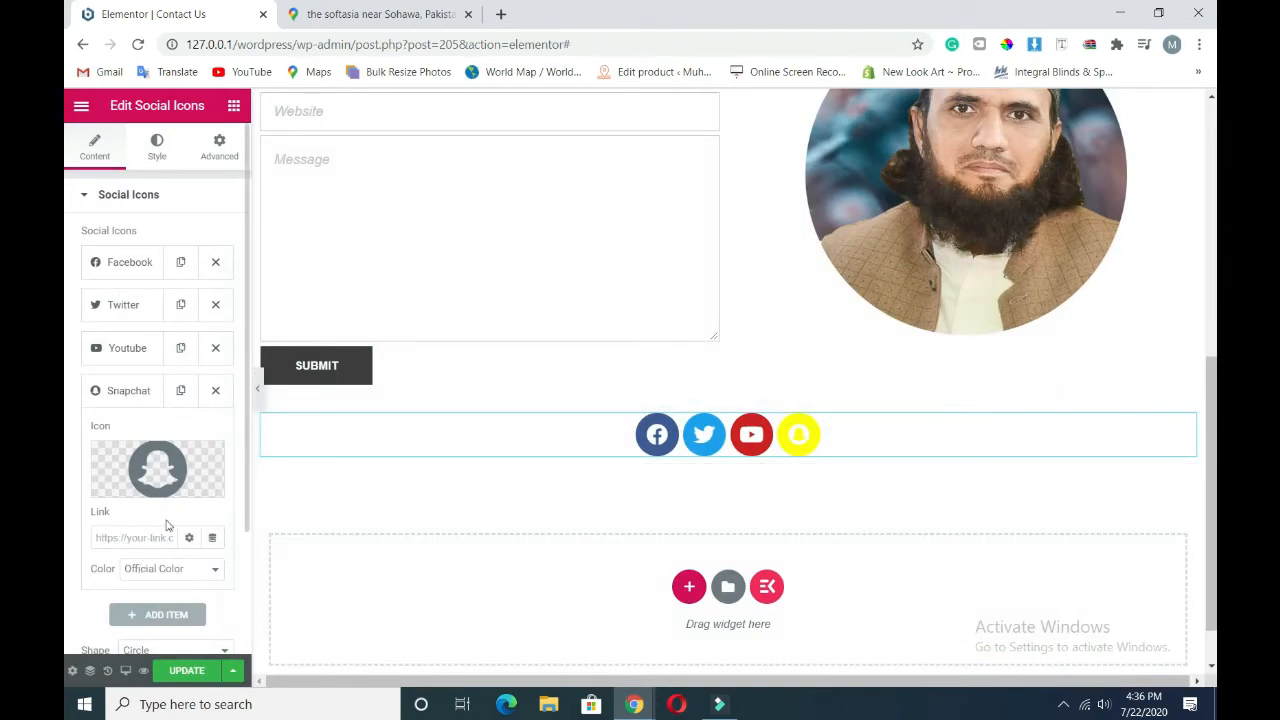
# - Swap the Snapchat icon for Skype and add a Viber icon
pyautogui.click(120, 486)
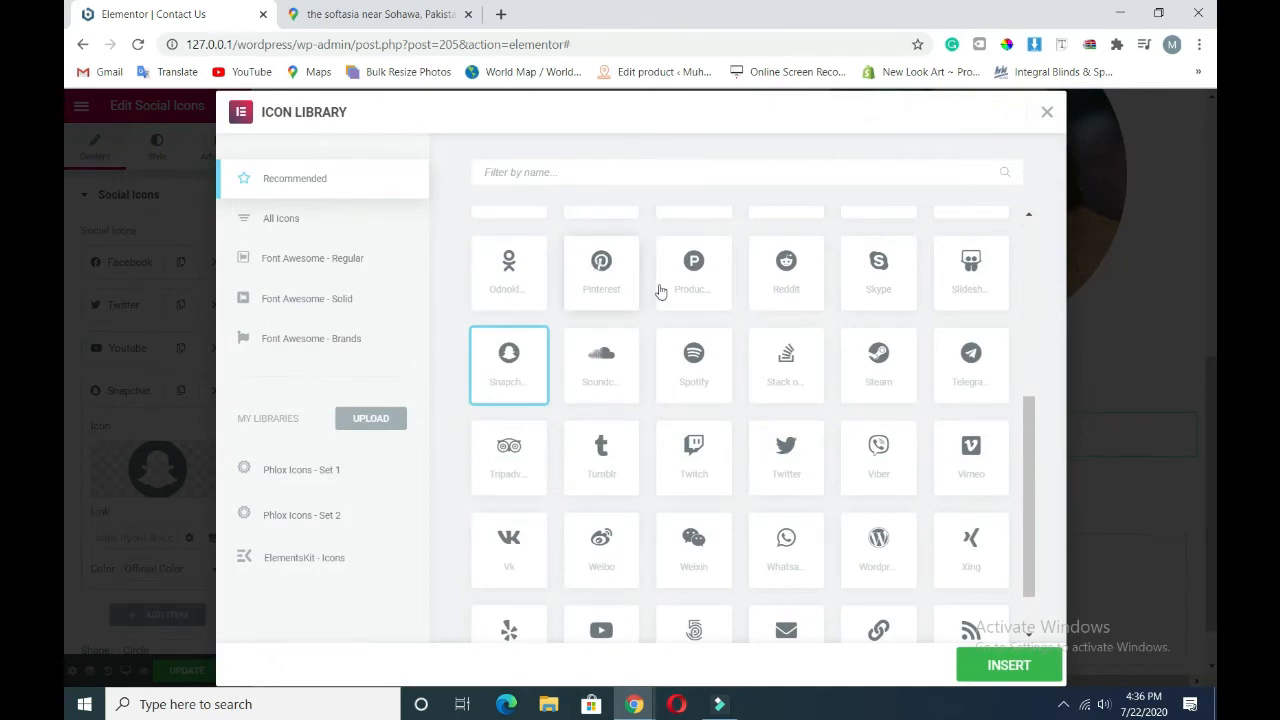
pyautogui.click(880, 274)
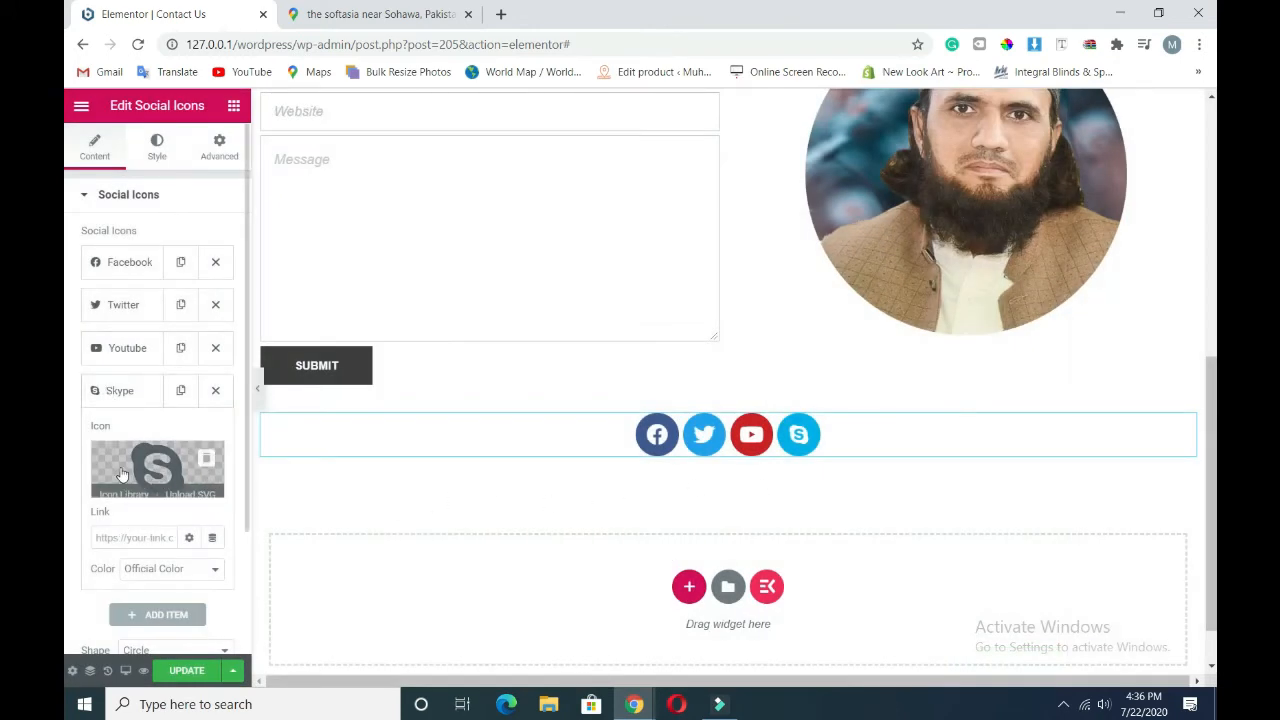
pyautogui.click(166, 614)
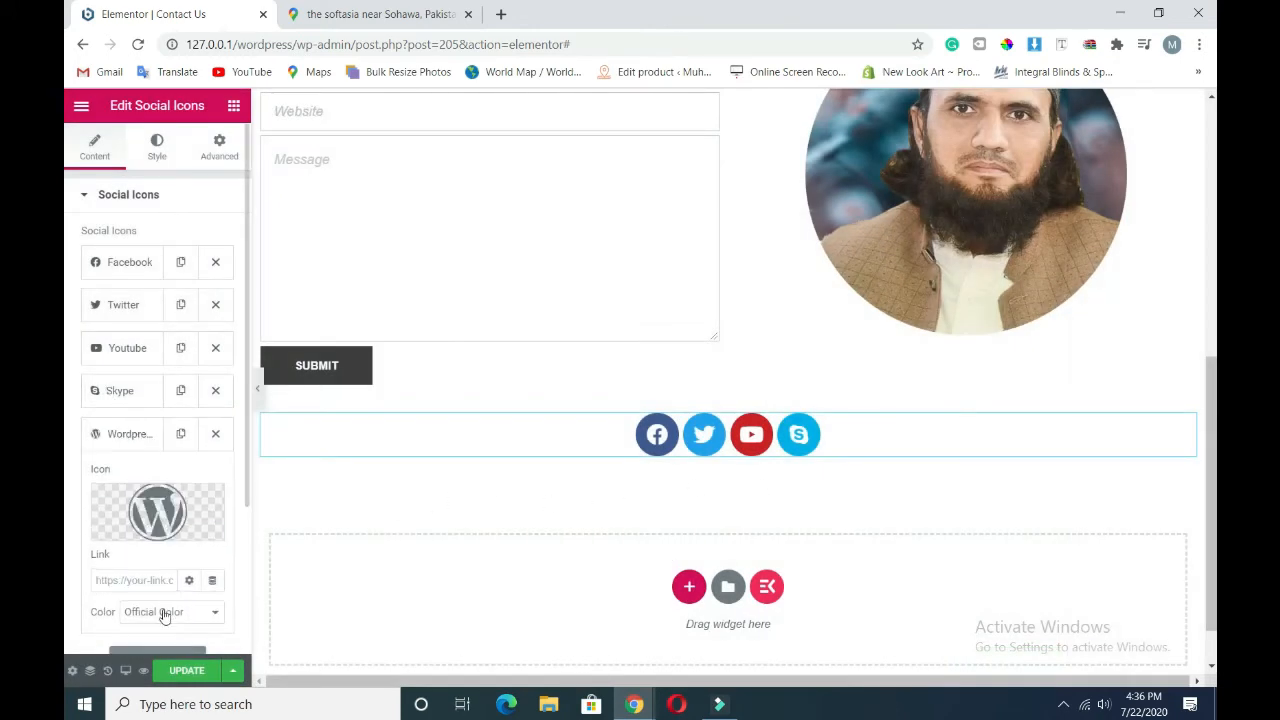
pyautogui.click(118, 530)
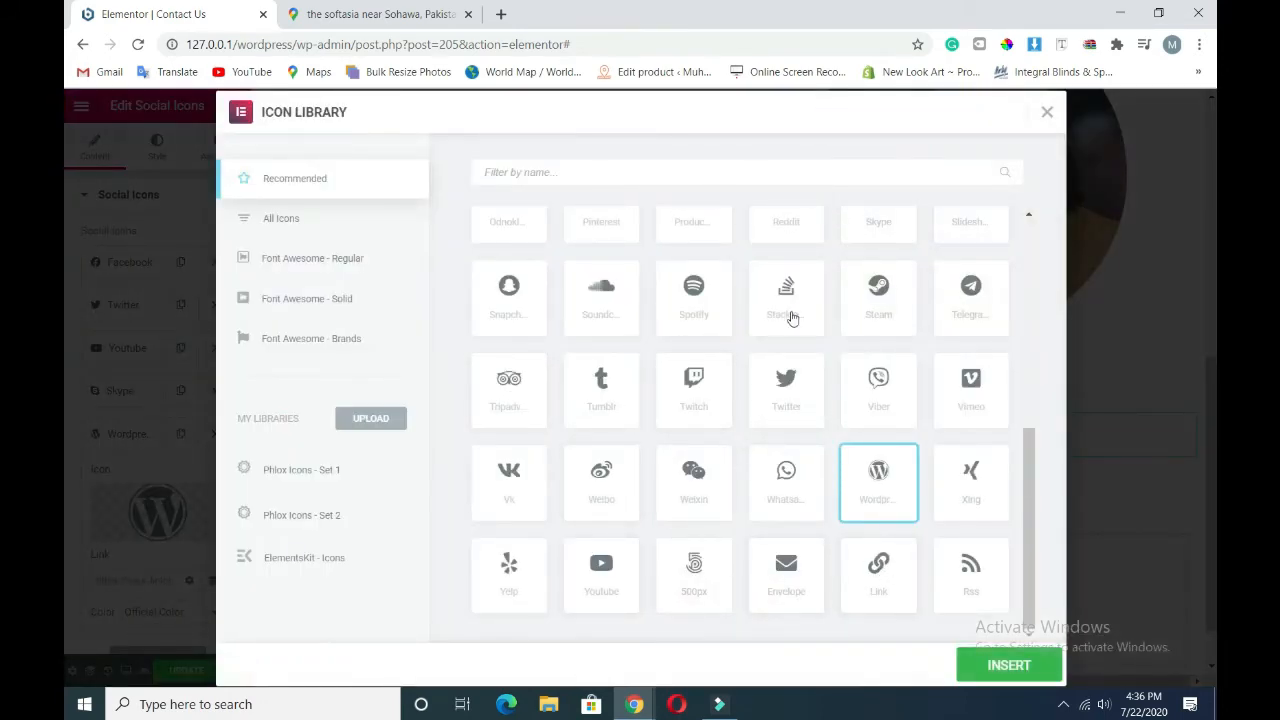
pyautogui.click(880, 394)
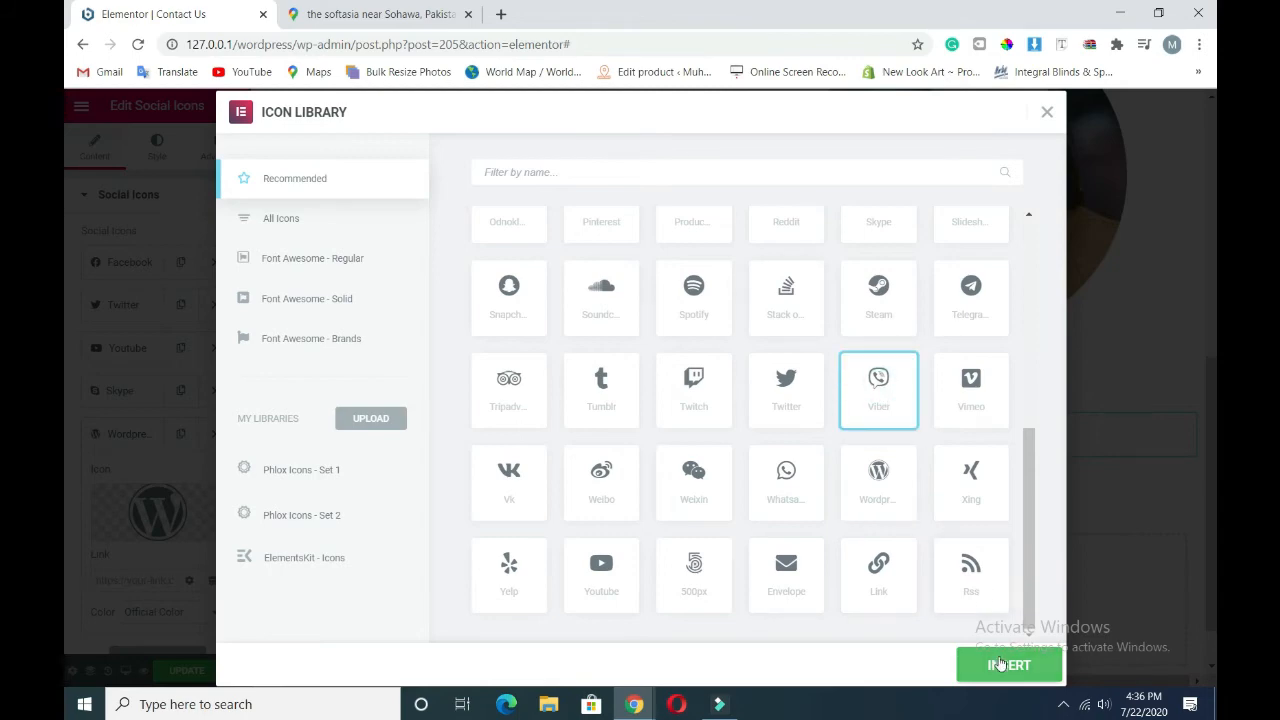
pyautogui.click(1002, 665)
# - Add a Vimeo icon as the sixth social icon in the row
pyautogui.moveTo(124, 535)
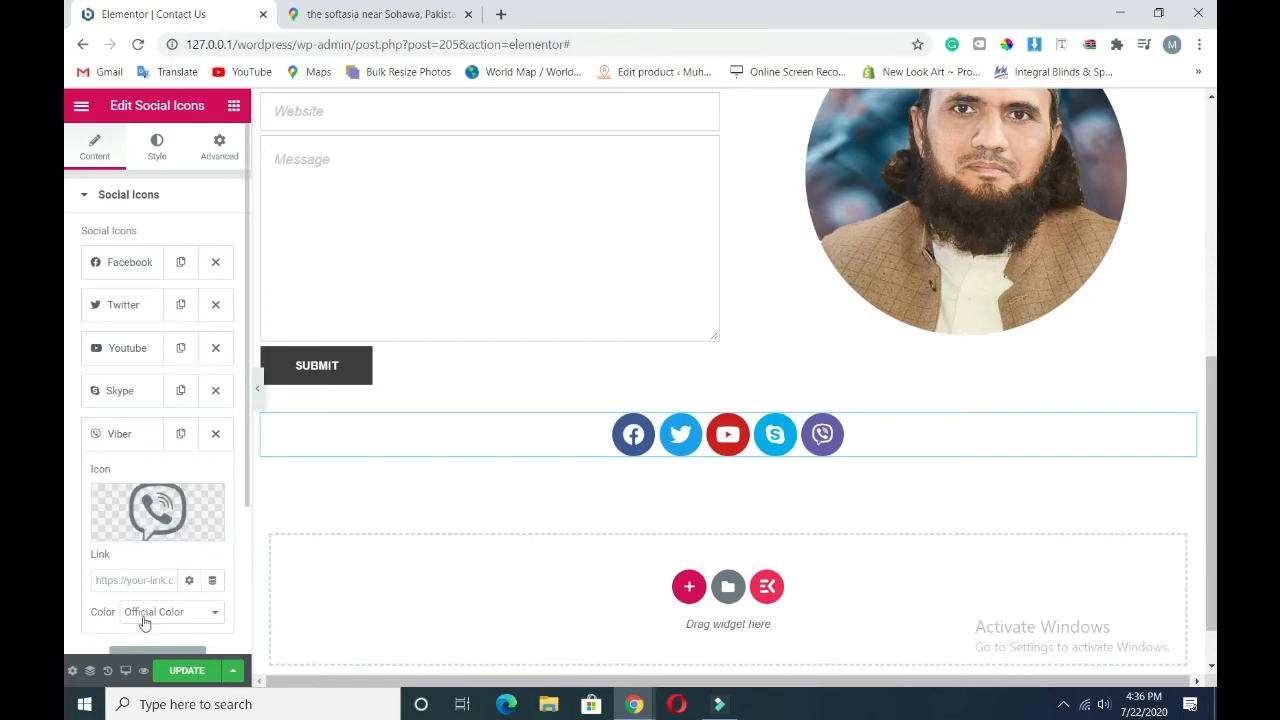
pyautogui.scroll(-3, 145, 634)
pyautogui.click(162, 461)
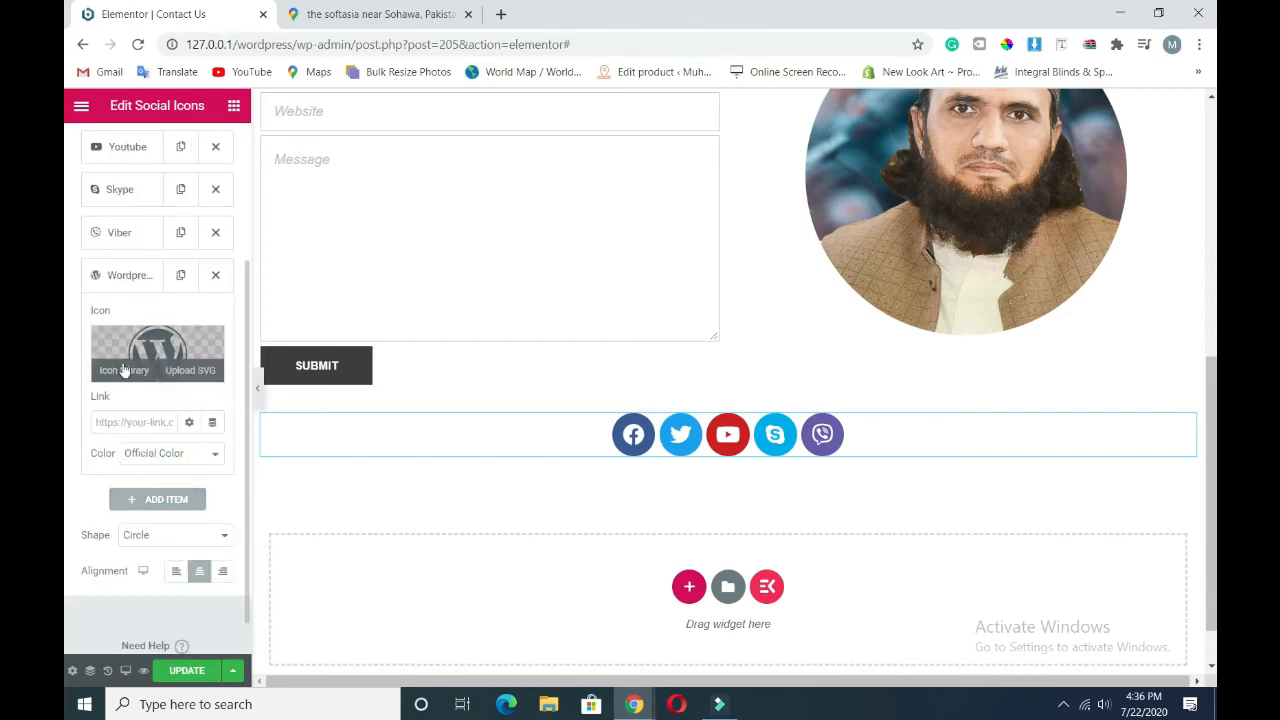
pyautogui.click(124, 368)
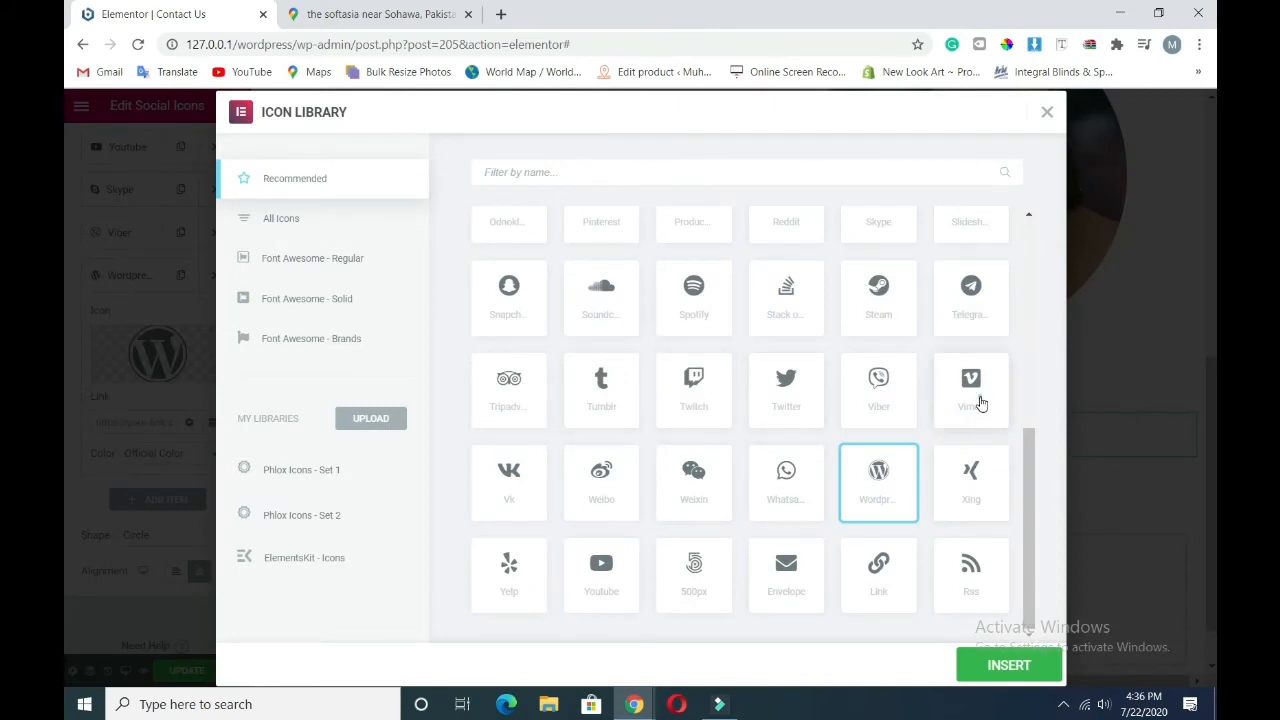
pyautogui.click(981, 402)
pyautogui.click(996, 660)
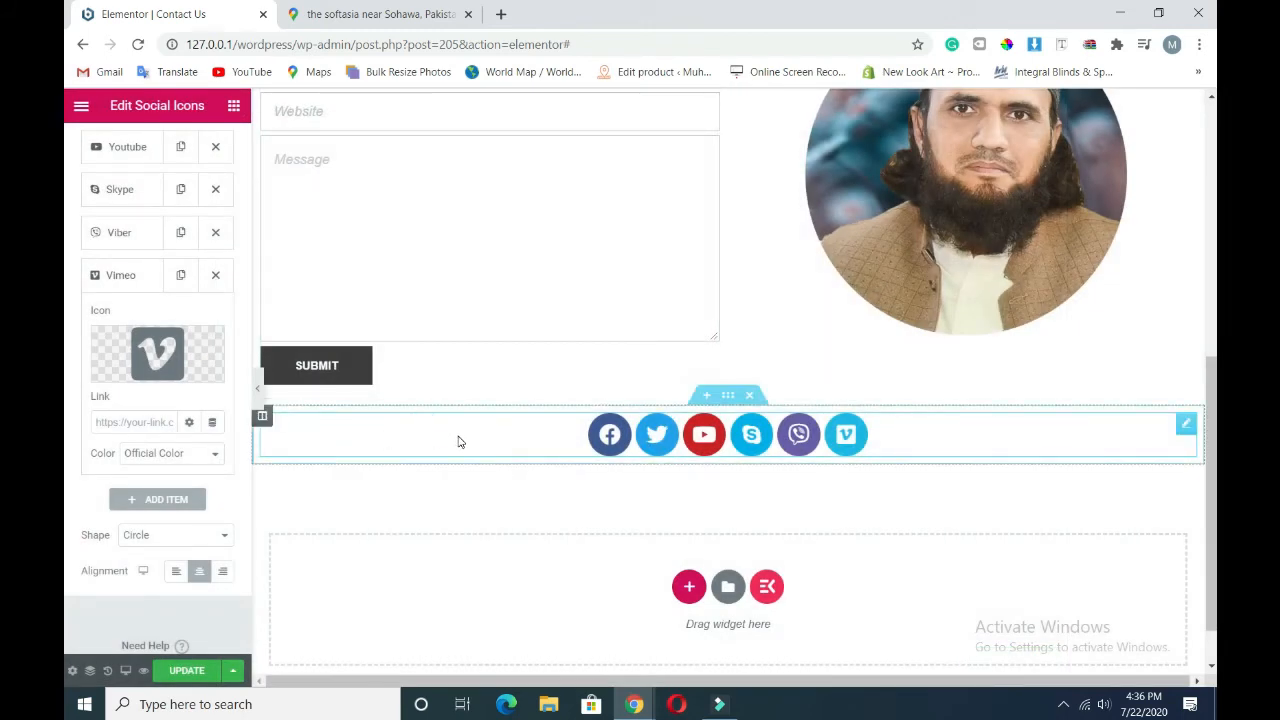
pyautogui.rightClick(458, 442)
pyautogui.click(429, 437)
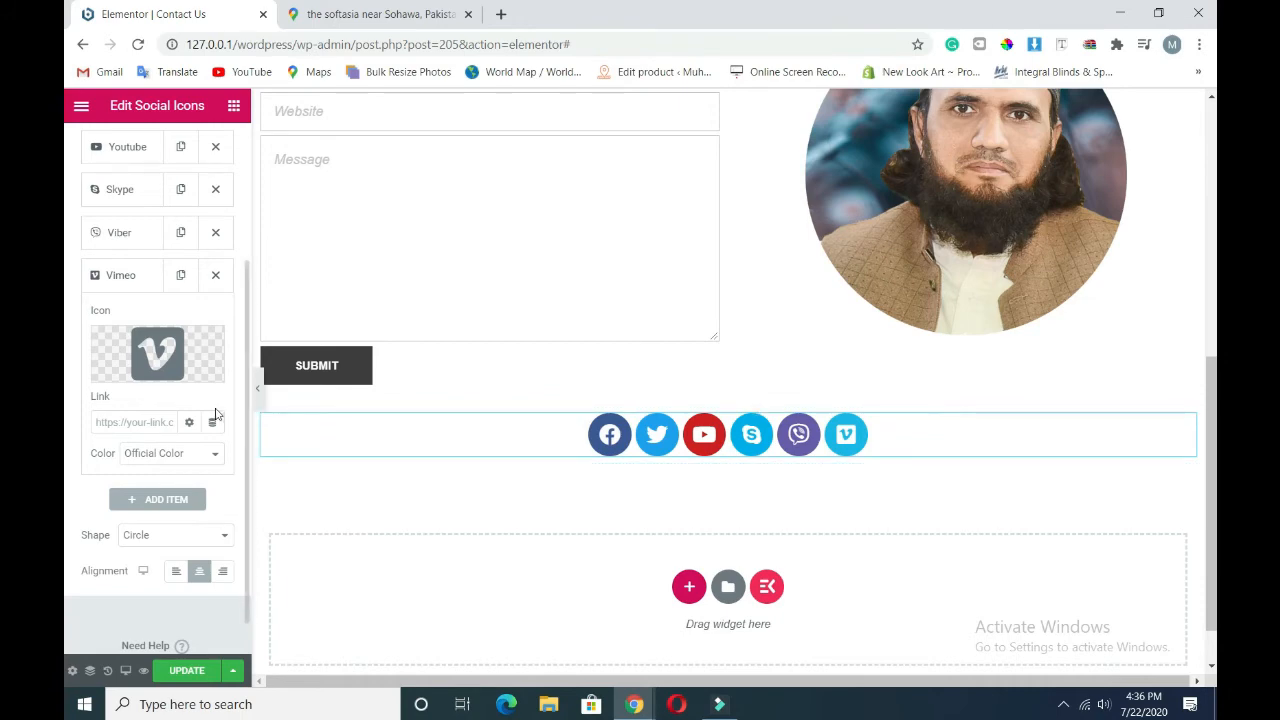
# - Add a one-column section above the social icons with a heading reading 'Find Us On Social'
pyautogui.click(705, 397)
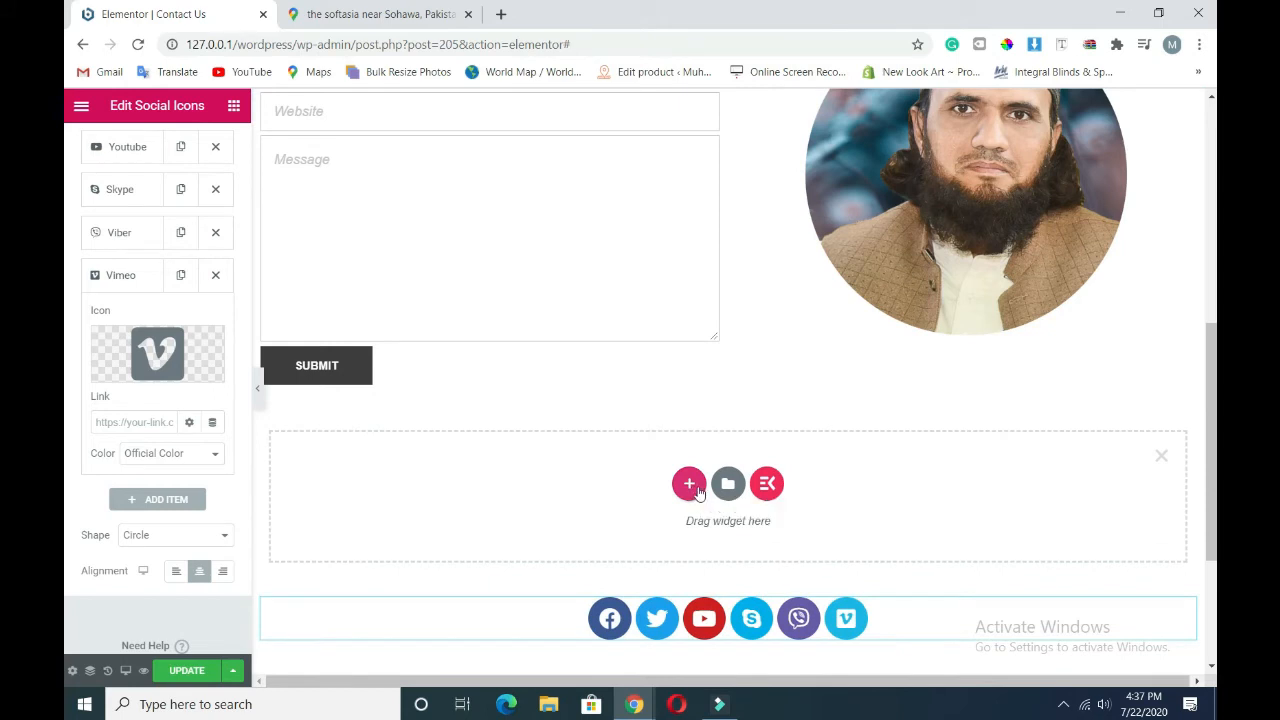
pyautogui.click(689, 486)
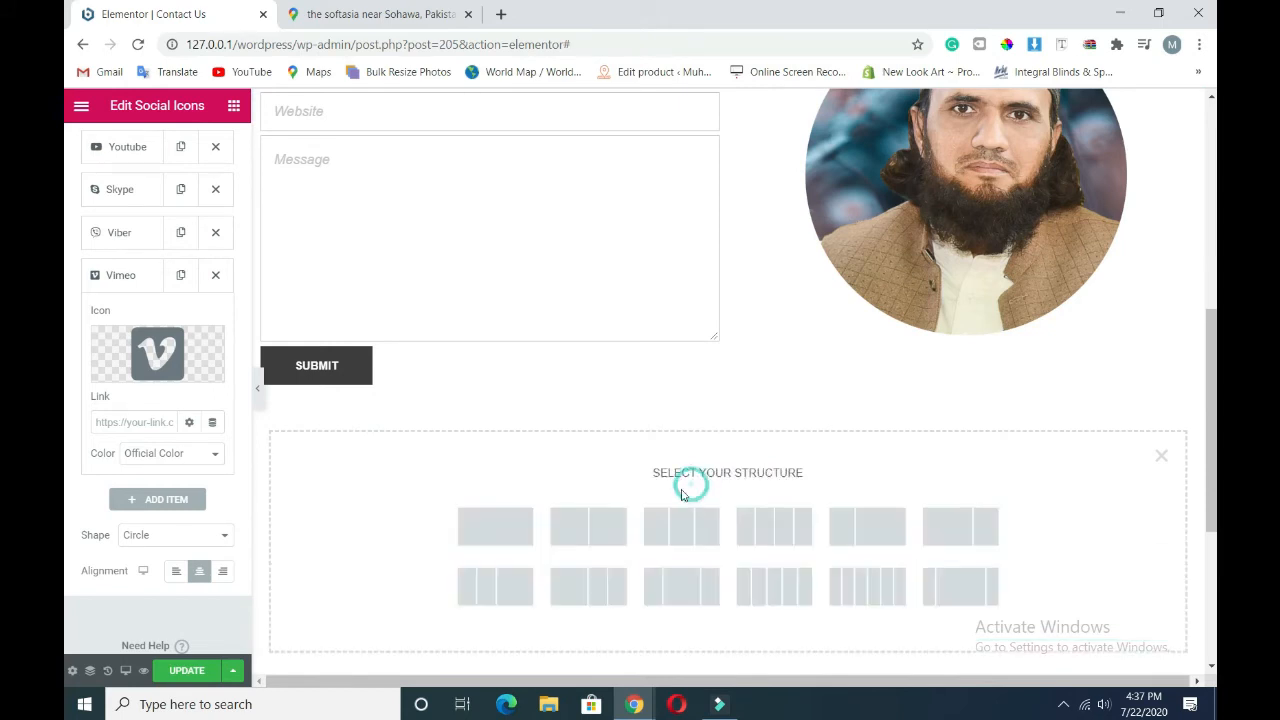
pyautogui.click(495, 545)
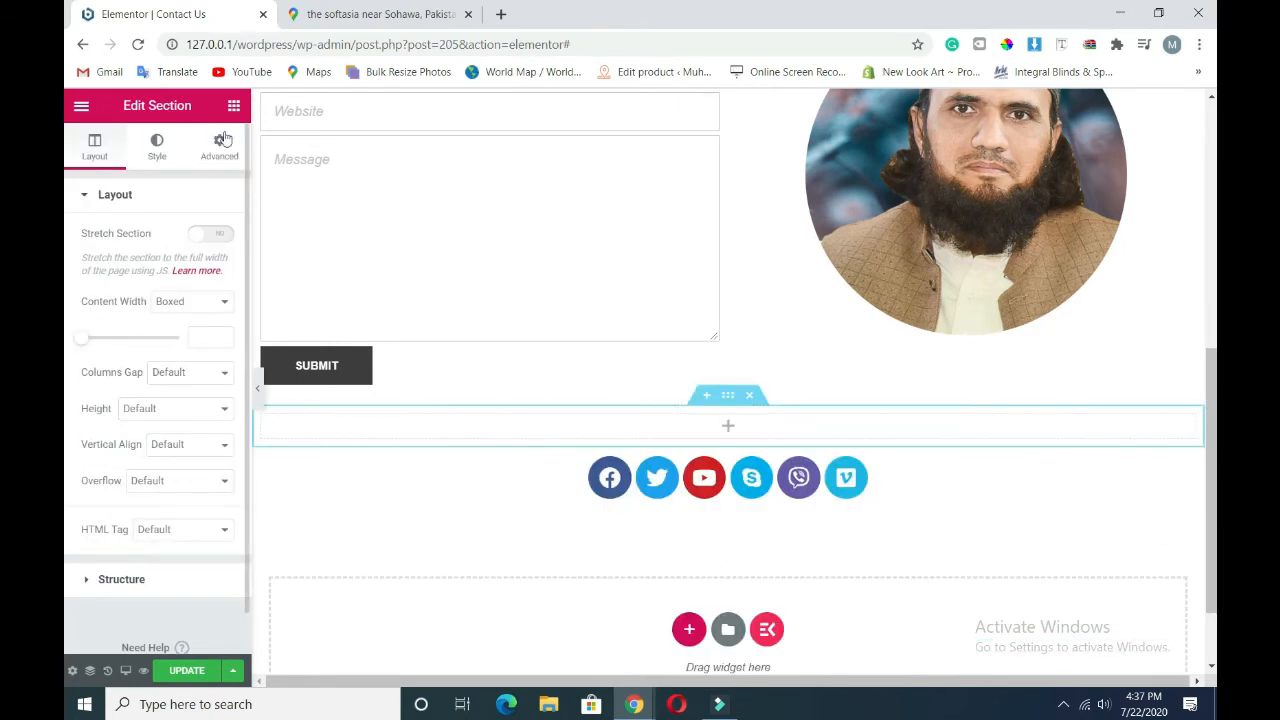
pyautogui.click(233, 105)
pyautogui.moveTo(201, 272); pyautogui.dragTo(712, 425)
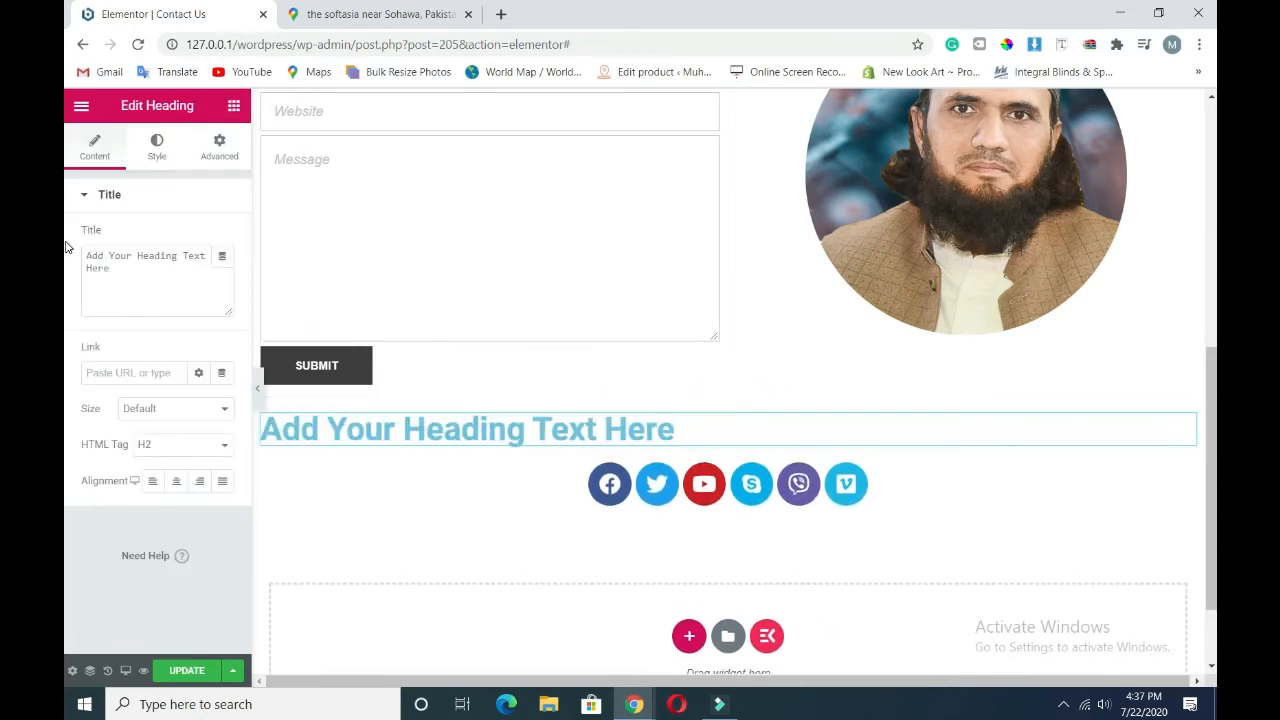
pyautogui.tripleClick(128, 257)
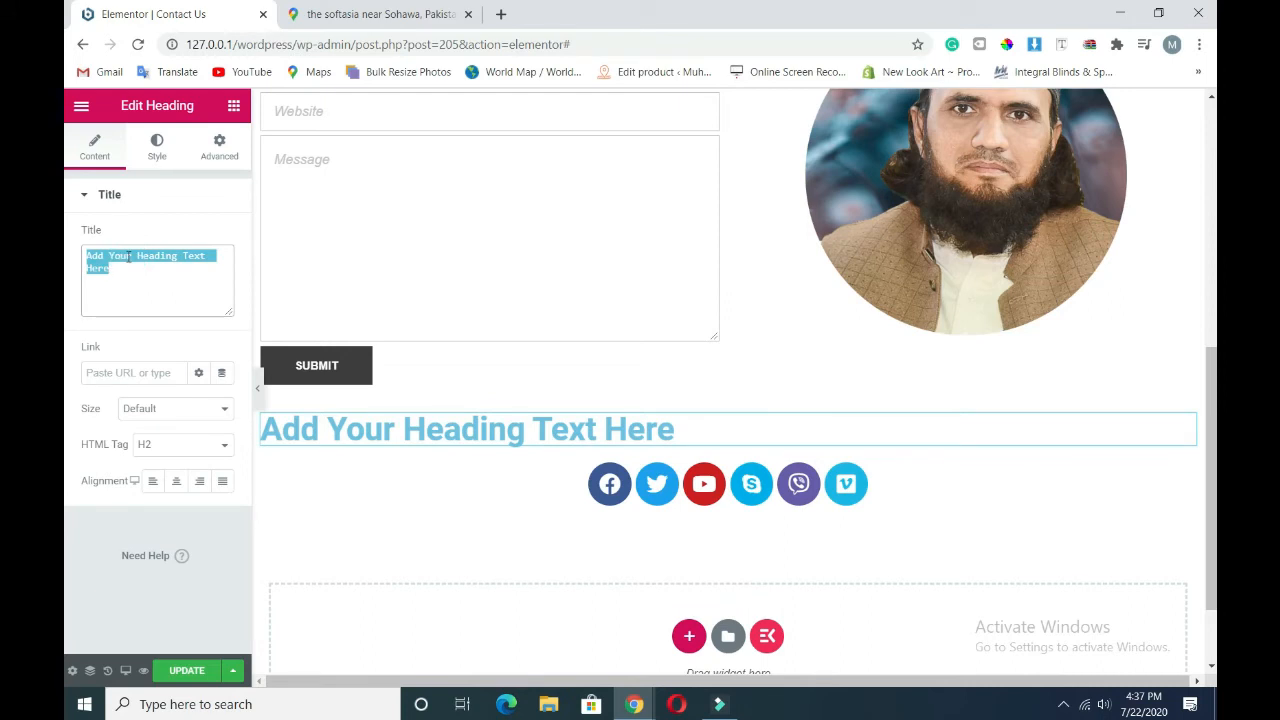
pyautogui.write('Fi')
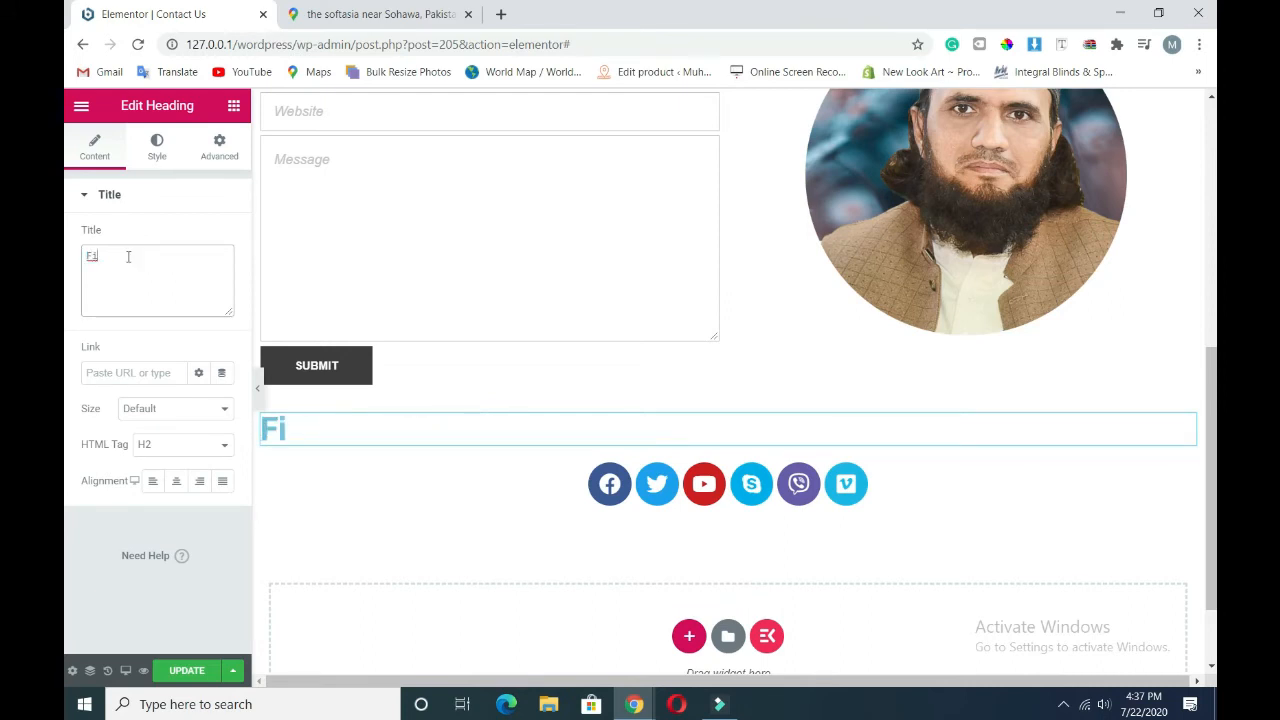
pyautogui.write('nd Us On Social')
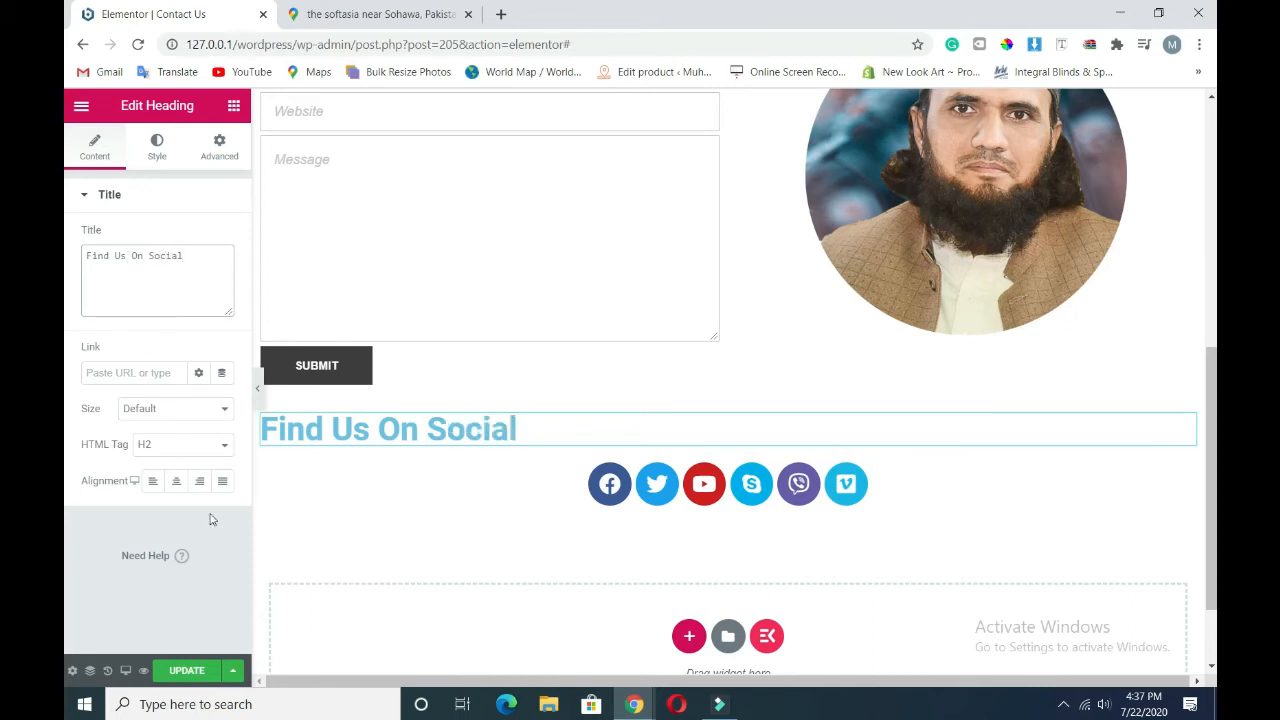
# - Centre the heading and set its HTML tag to H4
pyautogui.click(176, 481)
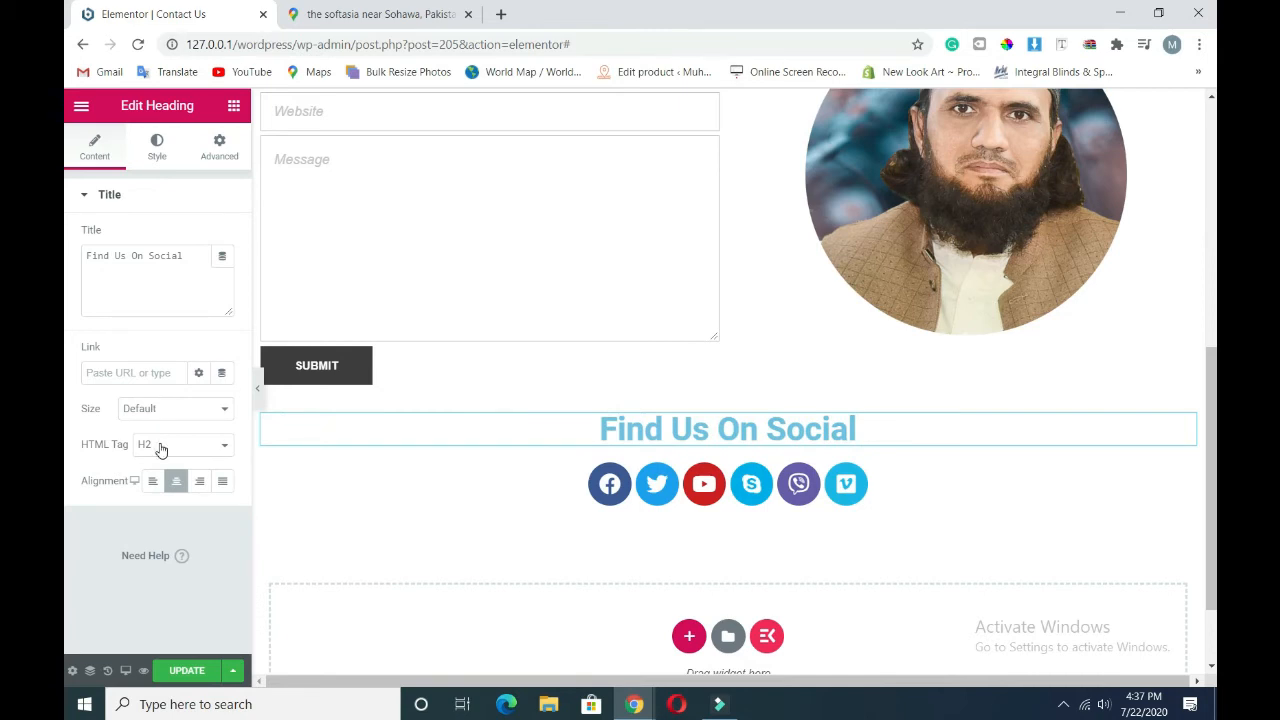
pyautogui.click(160, 450)
pyautogui.click(160, 507)
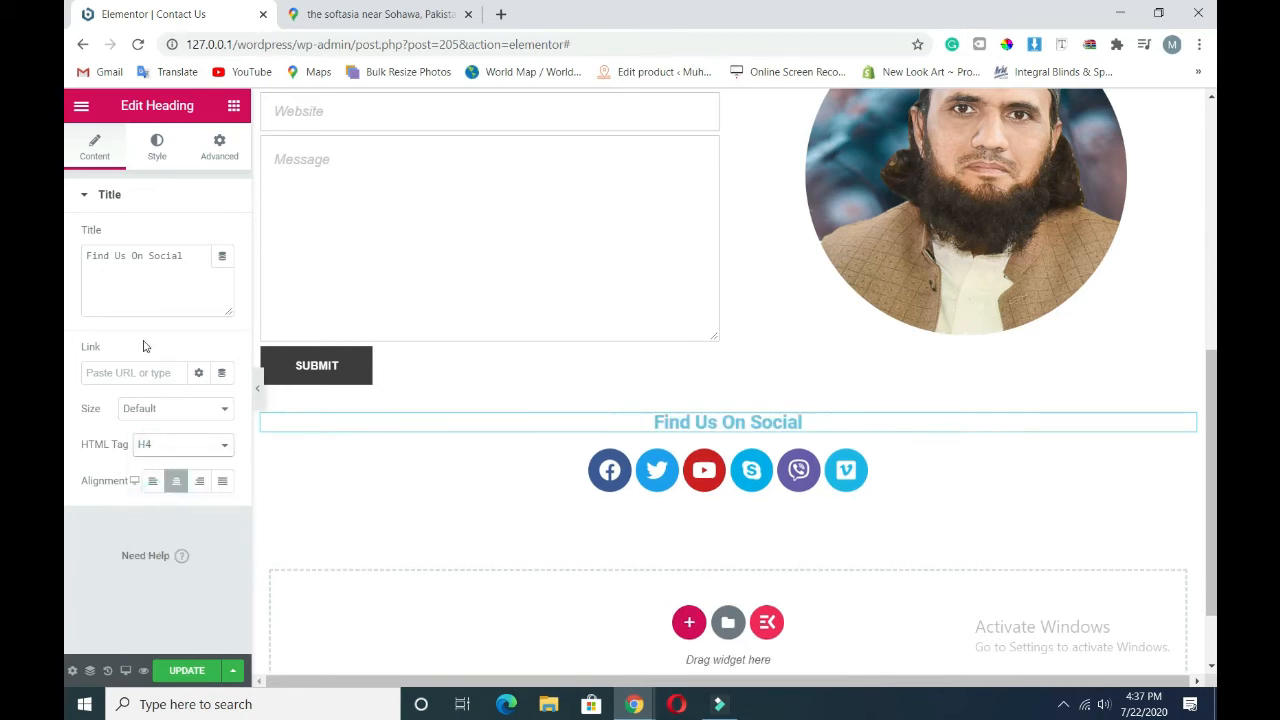
pyautogui.click(157, 148)
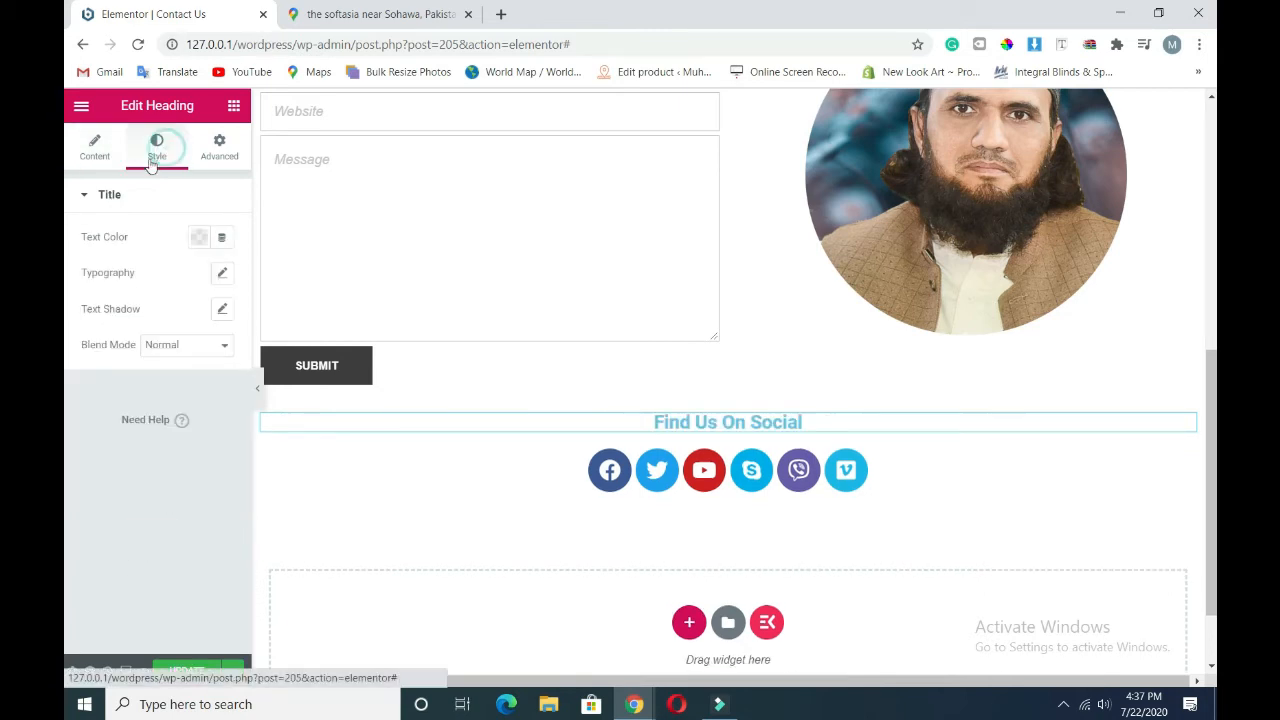
# - Make the heading text black in the Times New Roman font
pyautogui.click(200, 240)
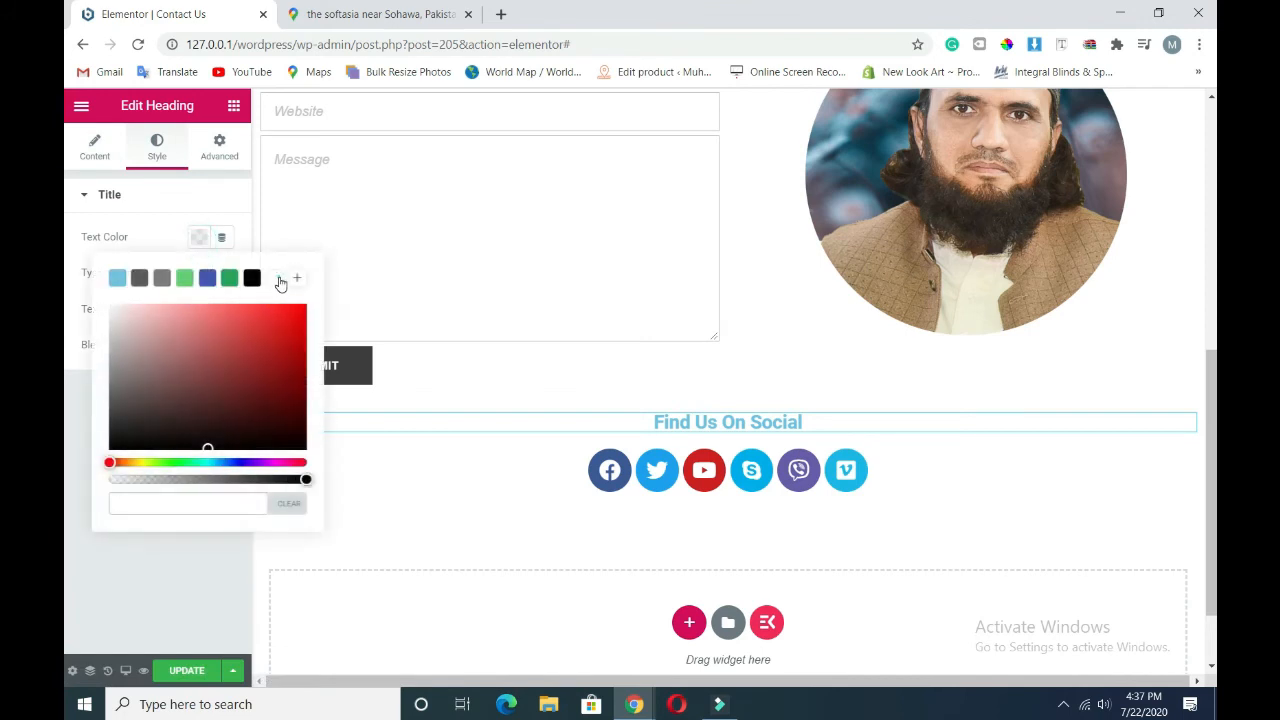
pyautogui.click(278, 279)
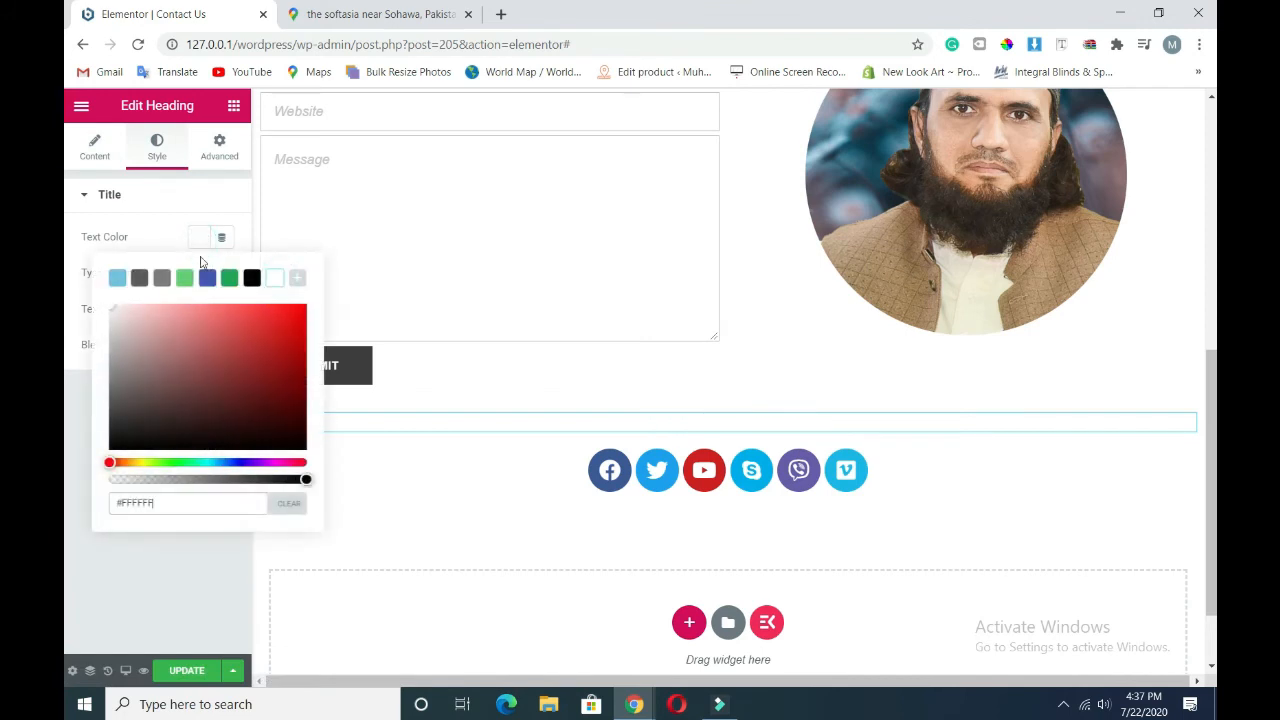
pyautogui.click(252, 280)
pyautogui.click(180, 250)
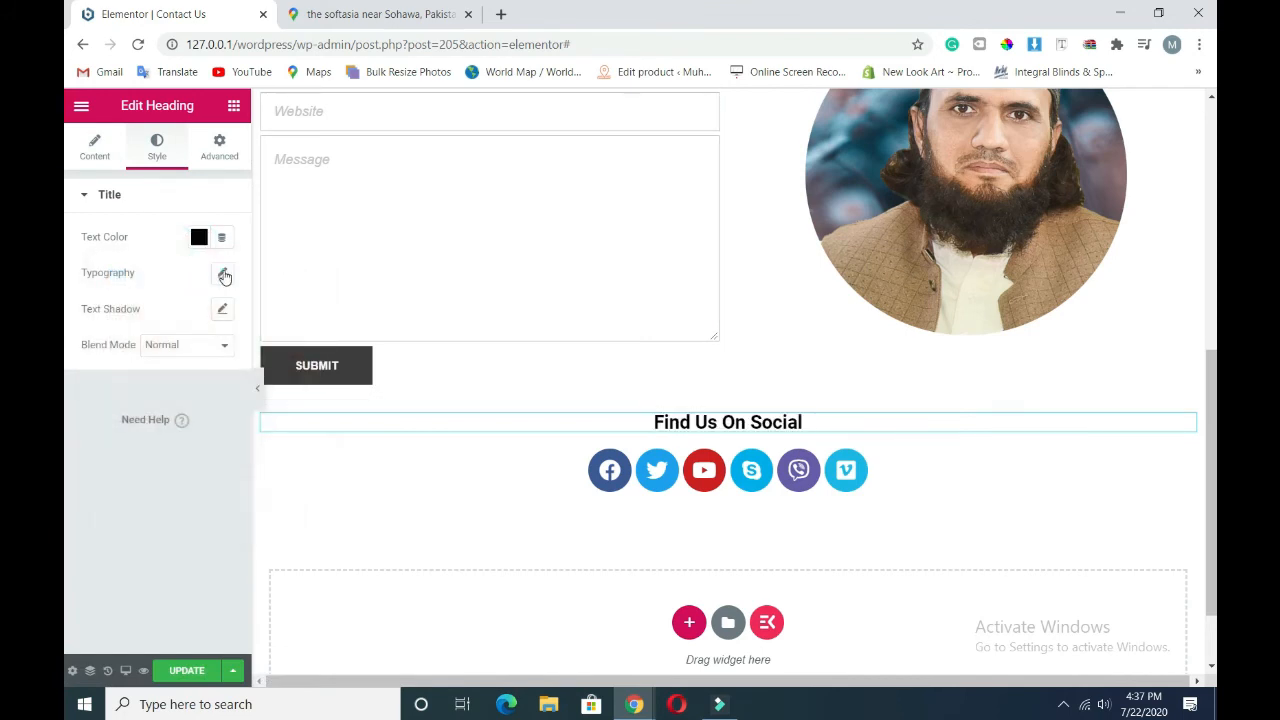
pyautogui.click(224, 276)
pyautogui.click(165, 318)
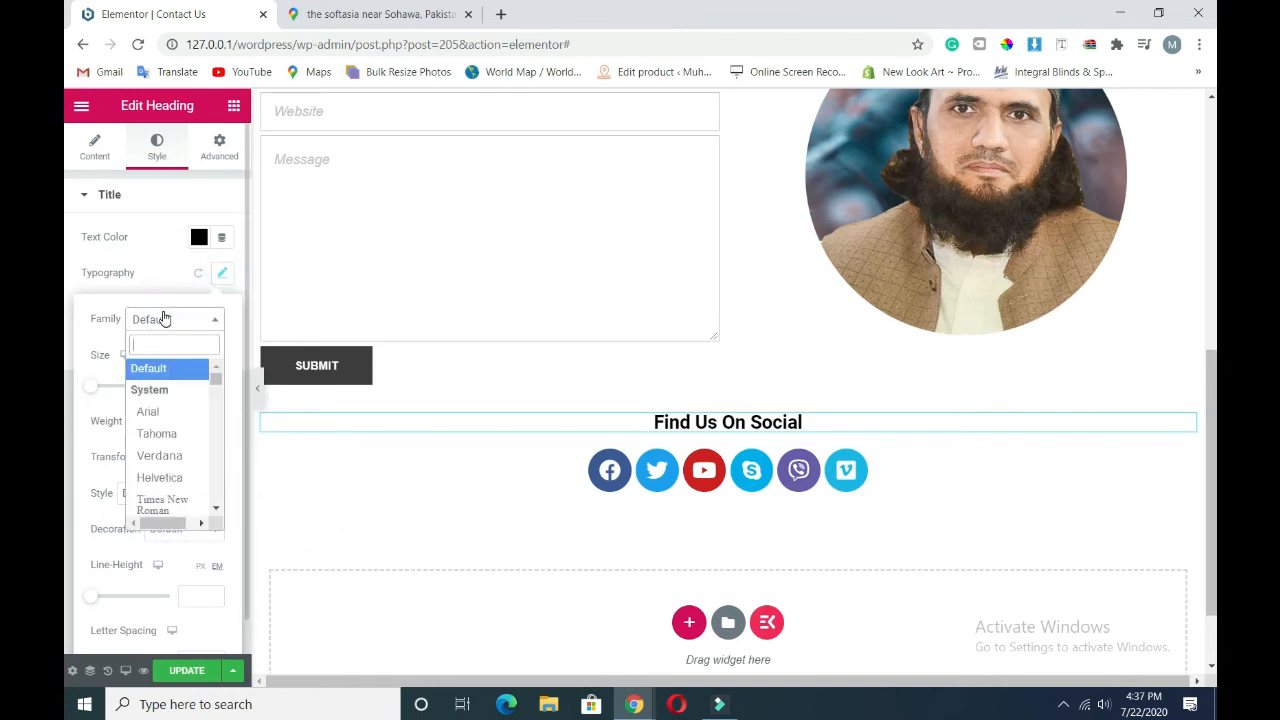
pyautogui.click(170, 503)
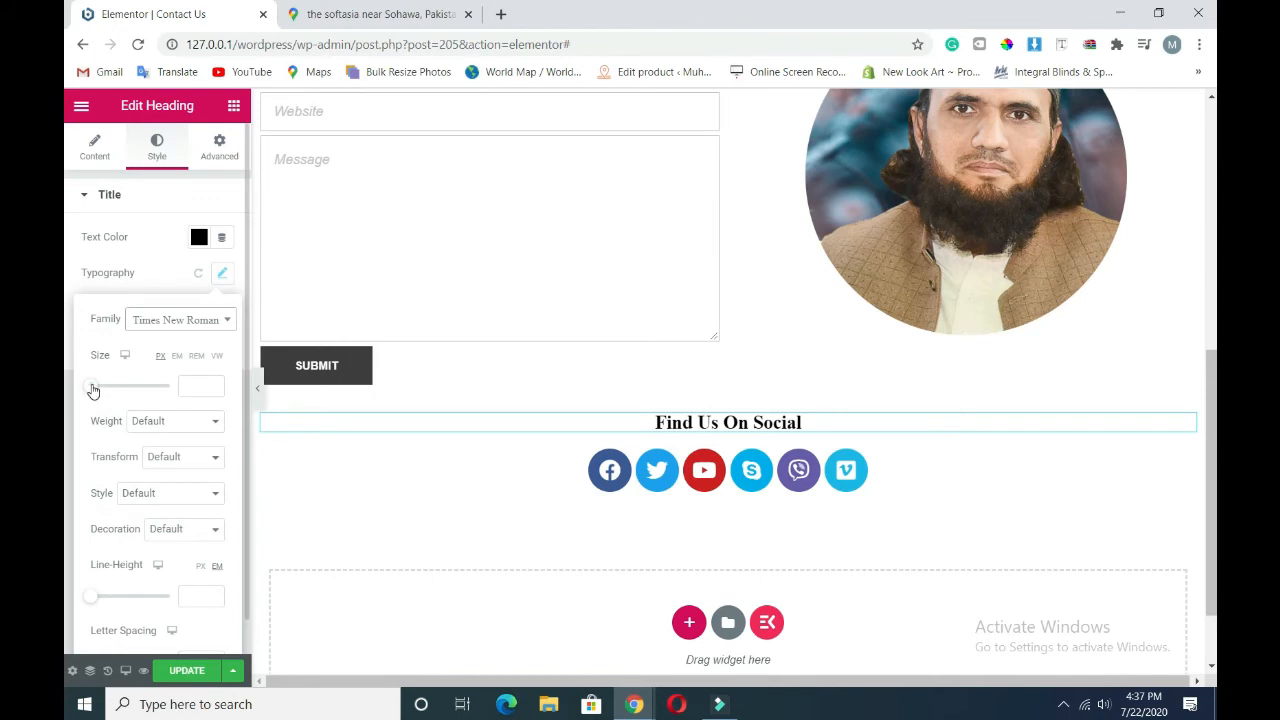
# - Set the heading size 31, weight 400, line height 1.9 and letter spacing 1
pyautogui.moveTo(93, 390); pyautogui.dragTo(105, 390)
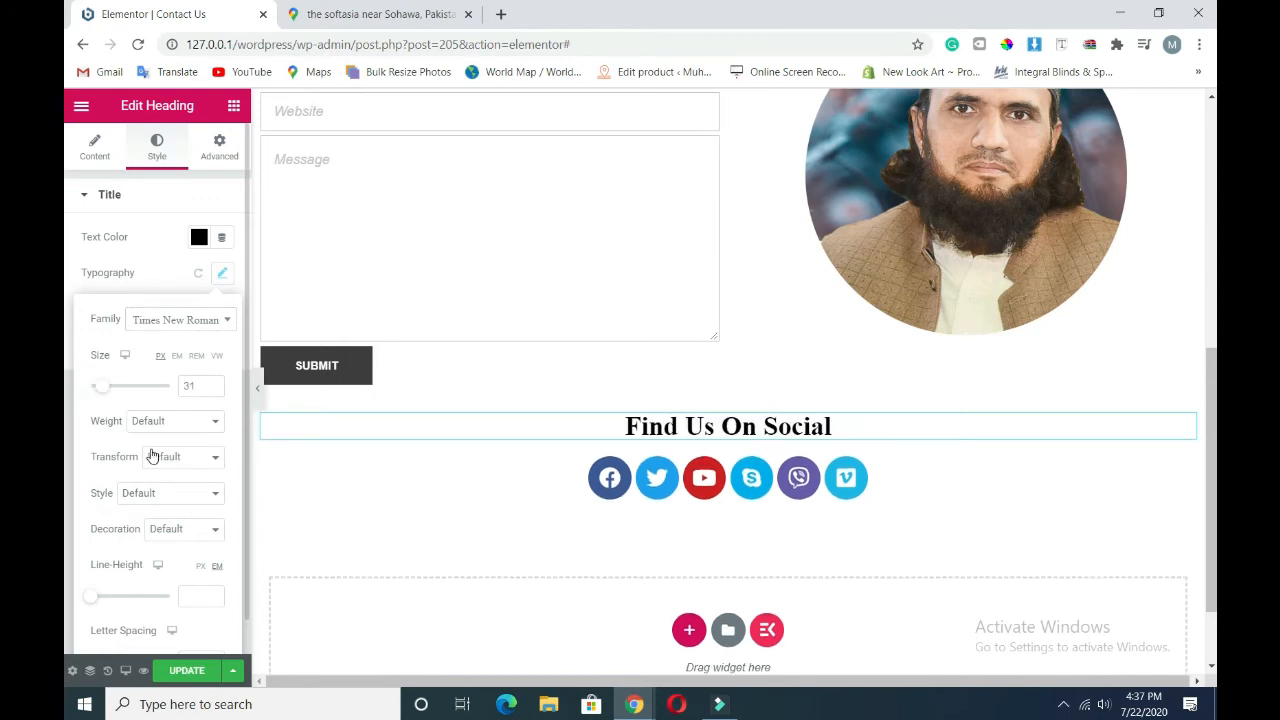
pyautogui.click(173, 423)
pyautogui.click(168, 478)
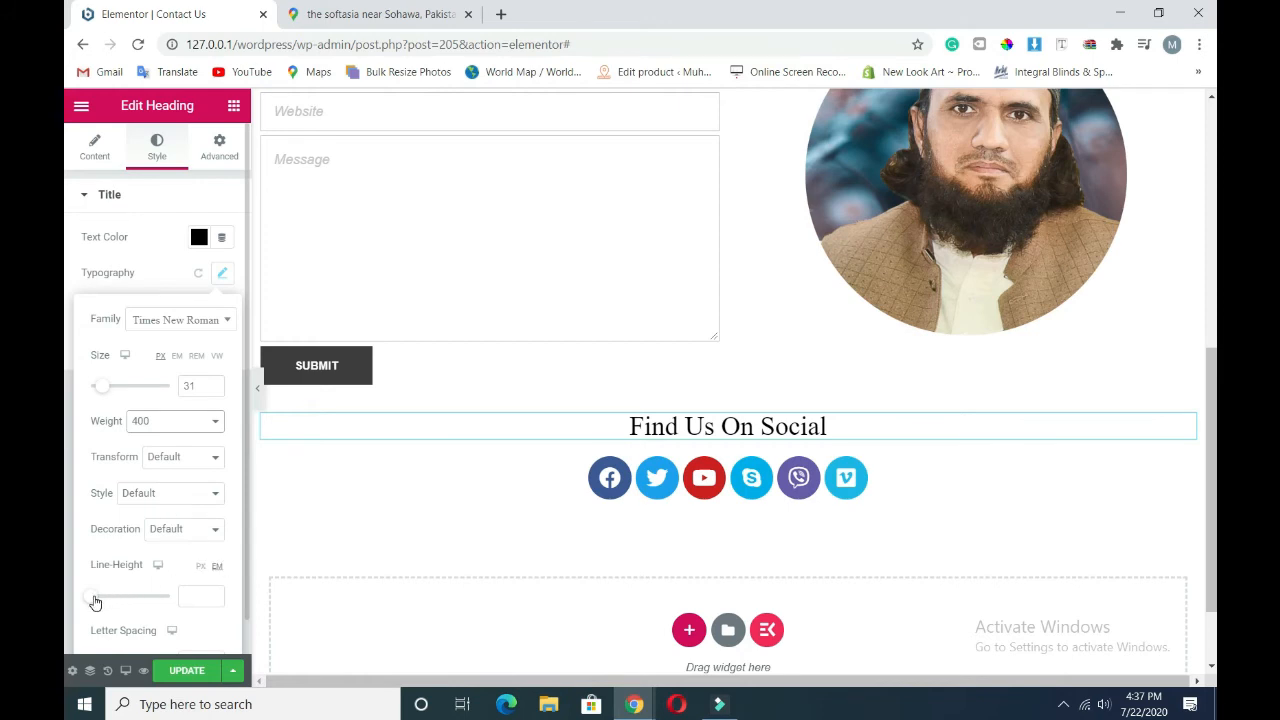
pyautogui.moveTo(95, 602); pyautogui.dragTo(110, 608)
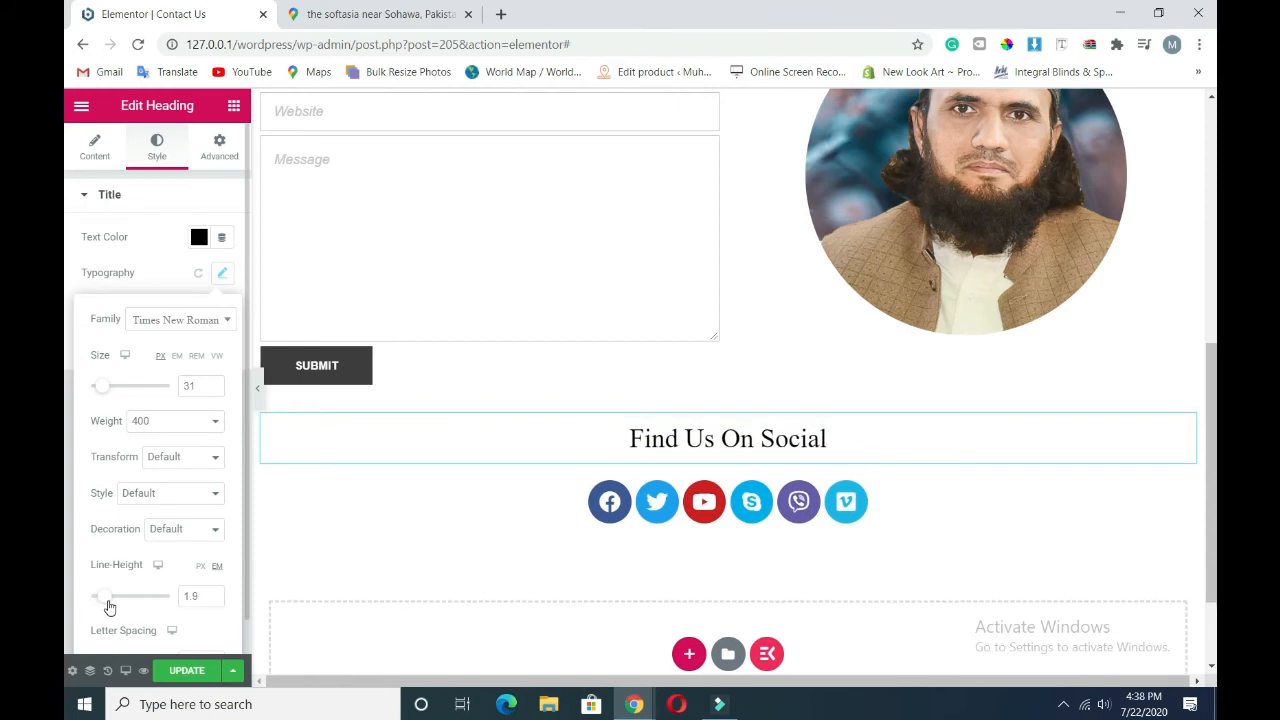
pyautogui.scroll(-1, 140, 558)
pyautogui.scroll(1, 115, 625)
pyautogui.scroll(-1, 110, 626)
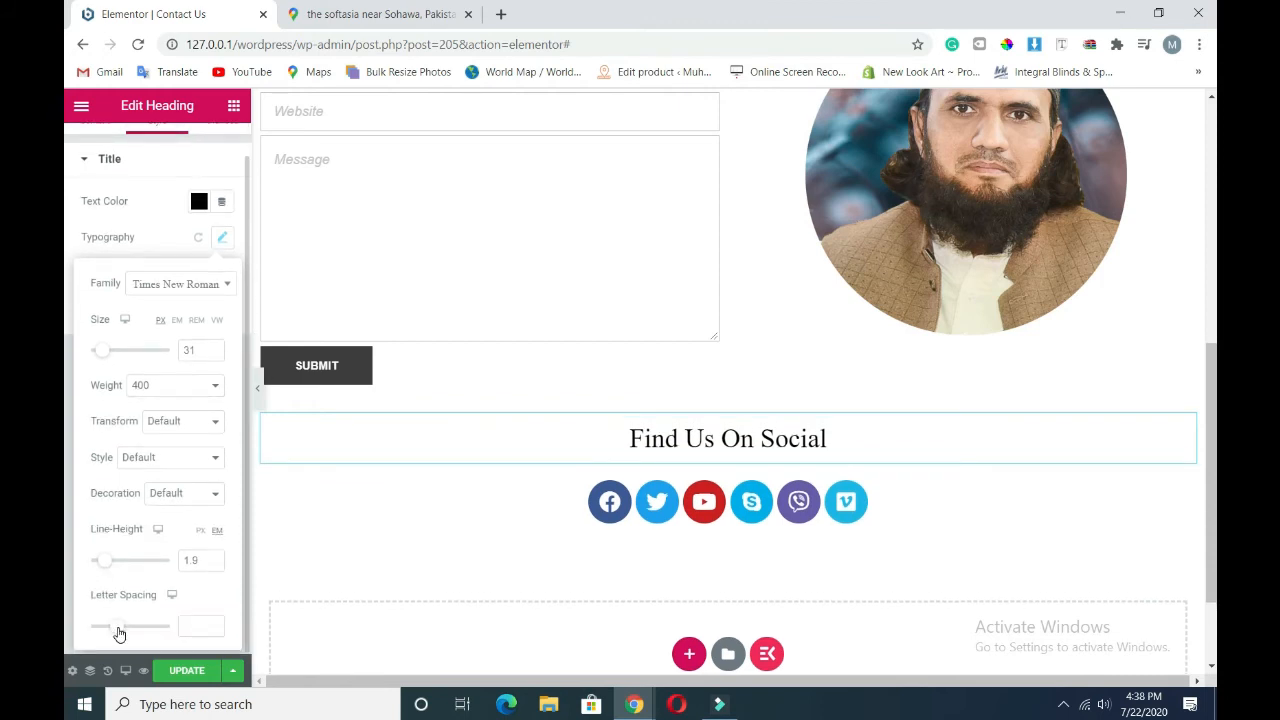
pyautogui.moveTo(118, 633); pyautogui.dragTo(123, 630)
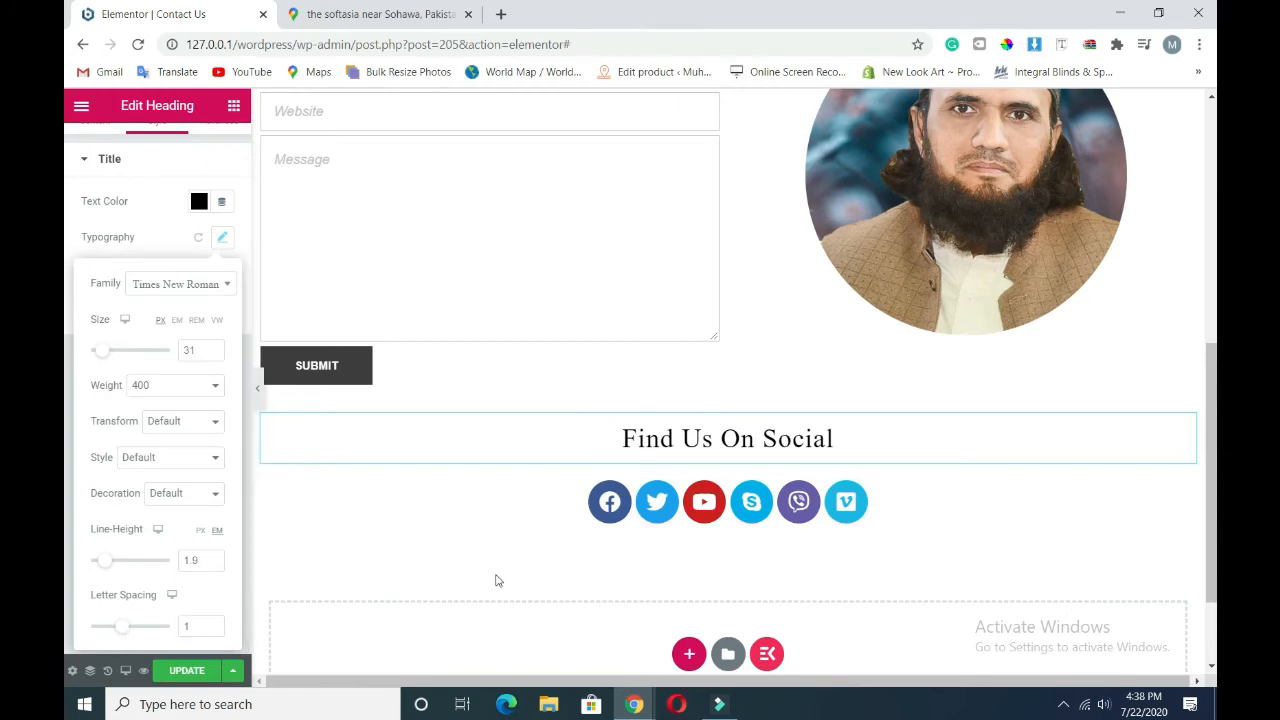
pyautogui.scroll(-1, 620, 600)
pyautogui.scroll(6, 622, 595)
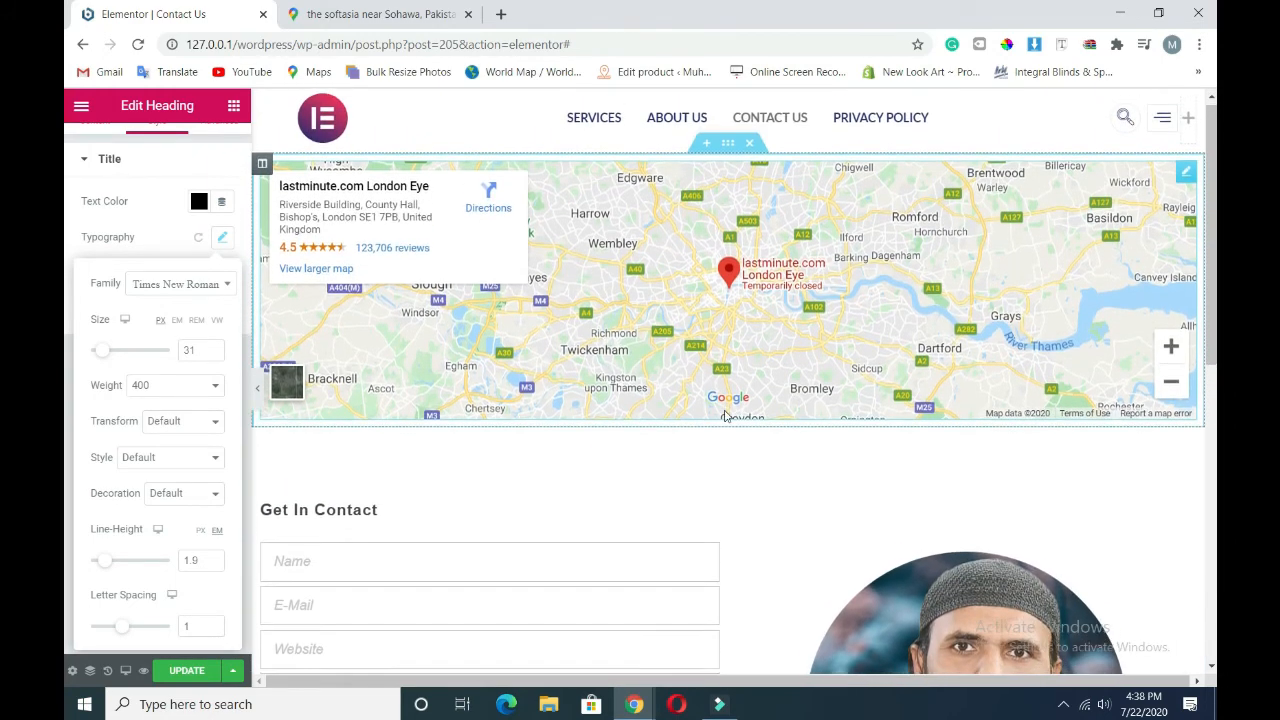
pyautogui.scroll(-5, 726, 420)
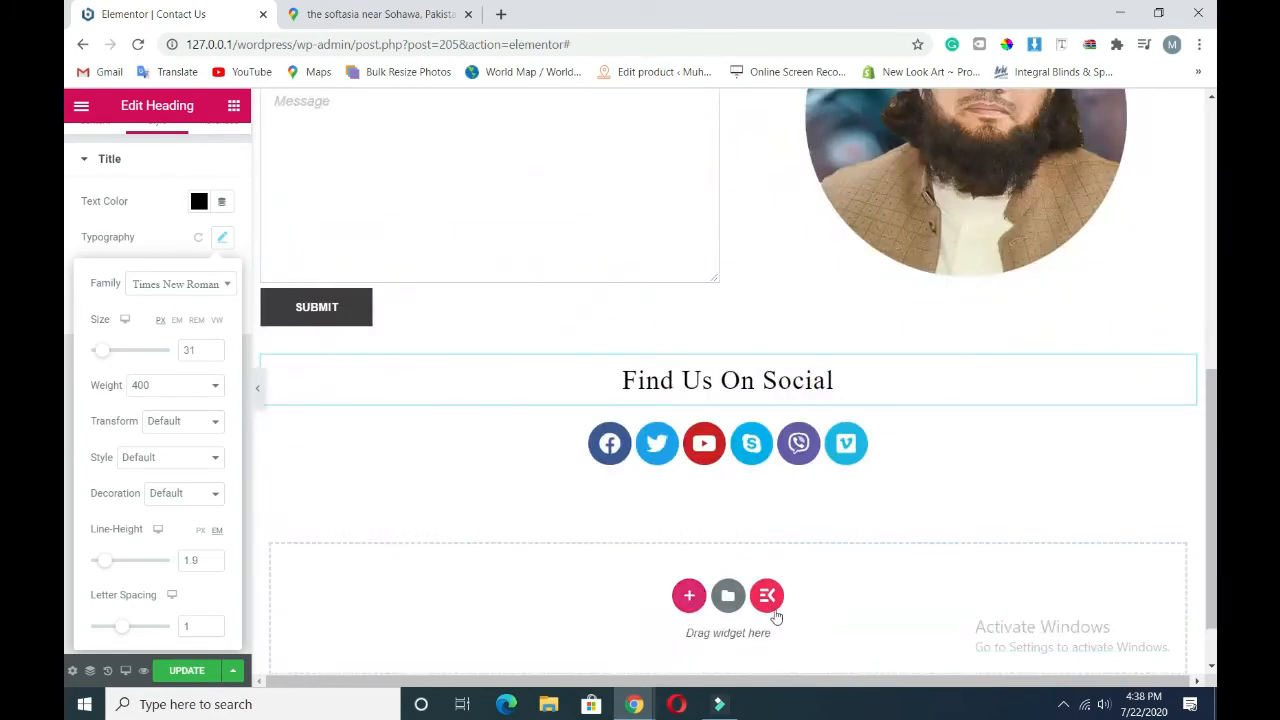
# - Browse the ElementsKit footer templates from Black With Twitter Feed through Classic
pyautogui.click(767, 596)
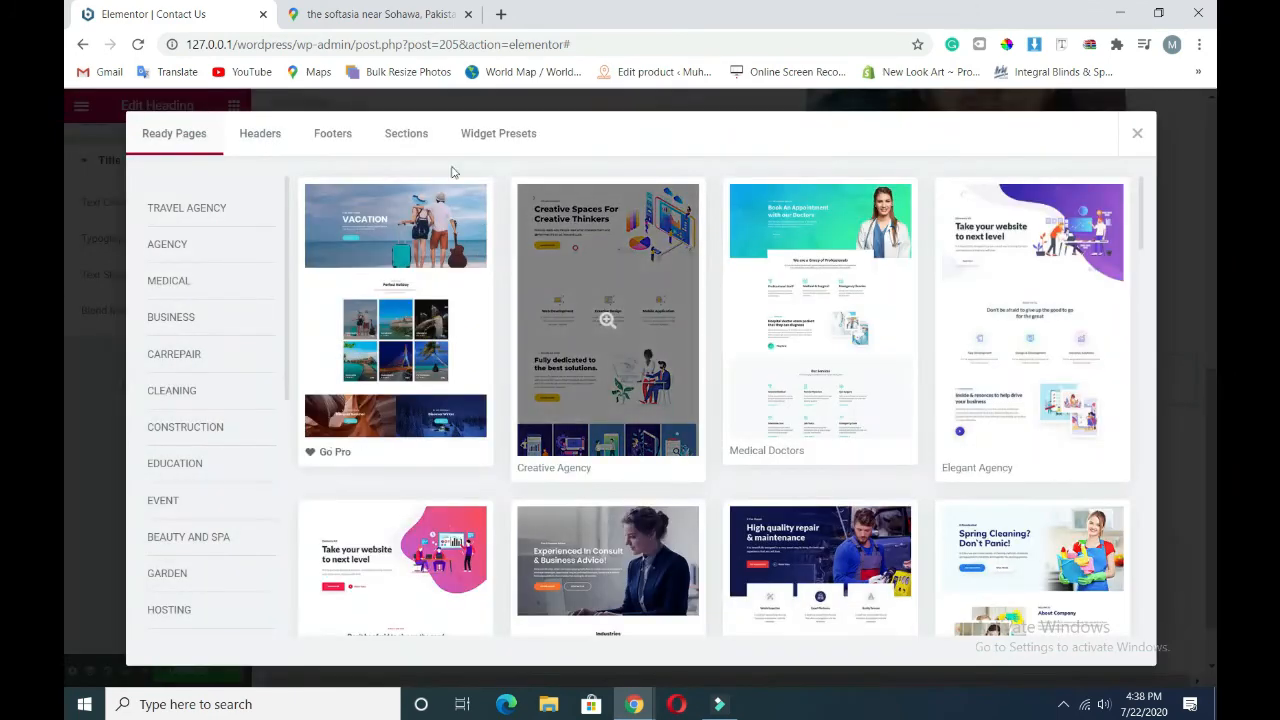
pyautogui.click(329, 147)
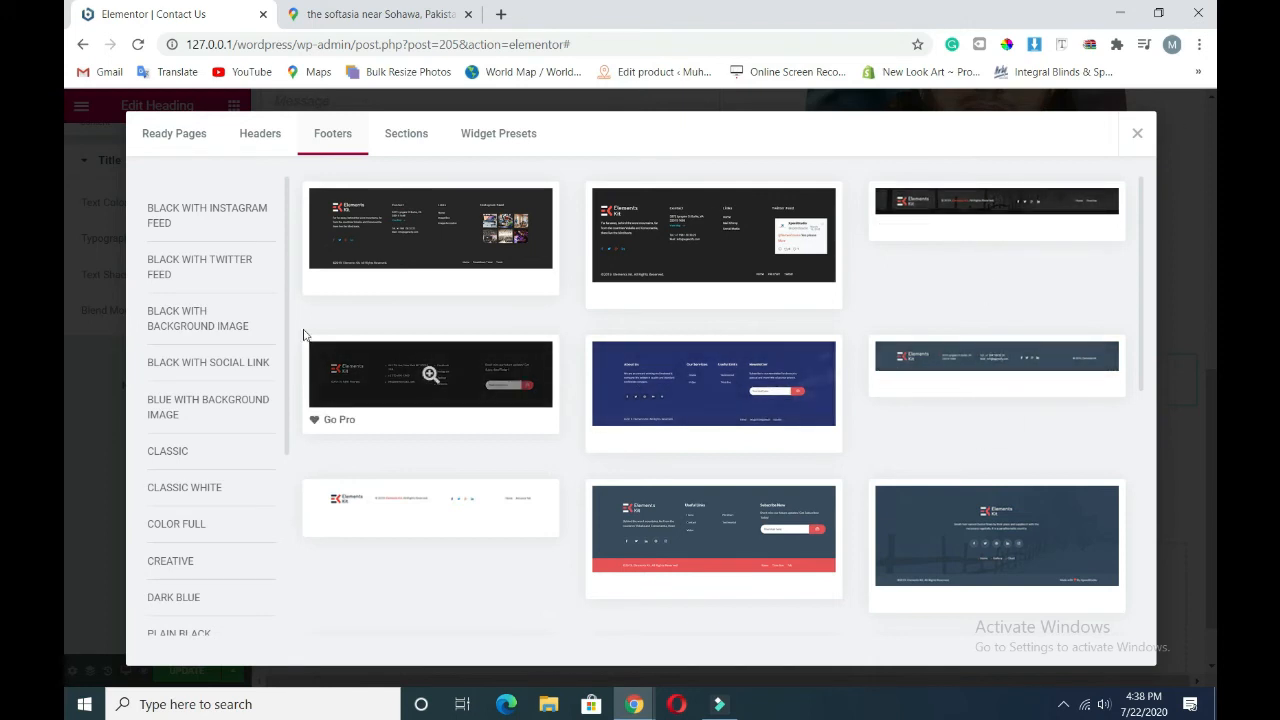
pyautogui.click(180, 271)
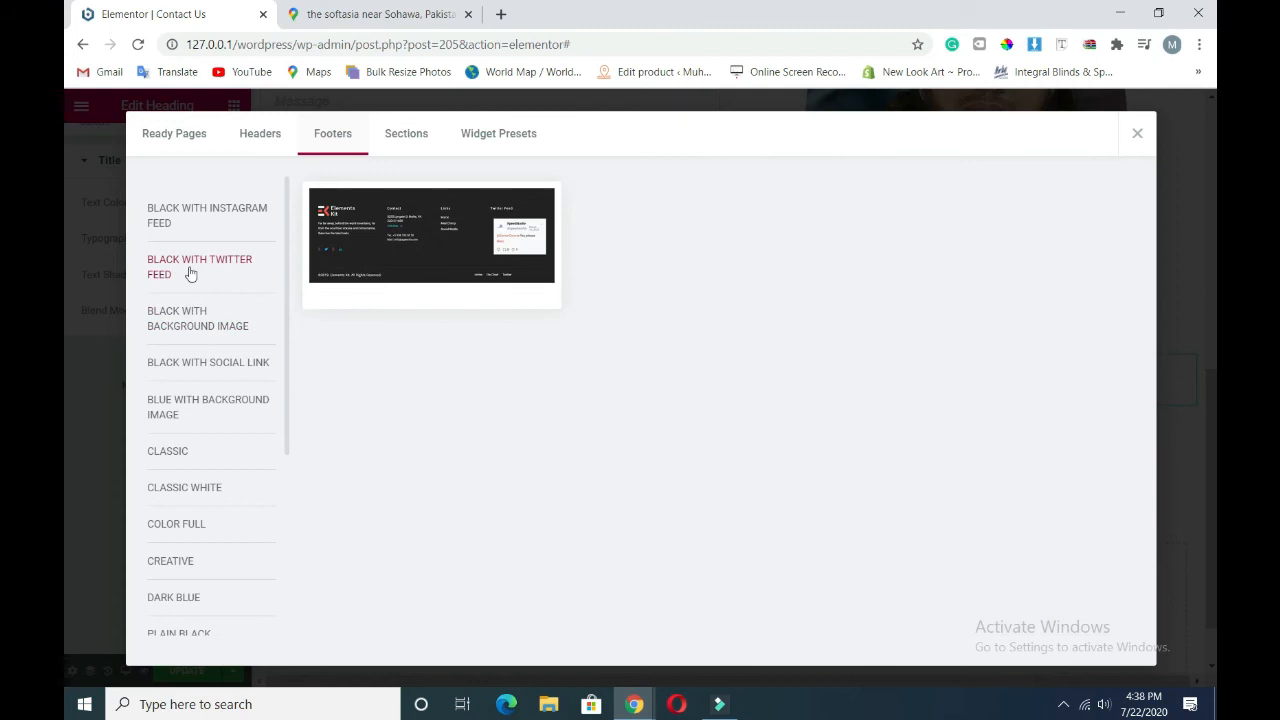
pyautogui.click(196, 325)
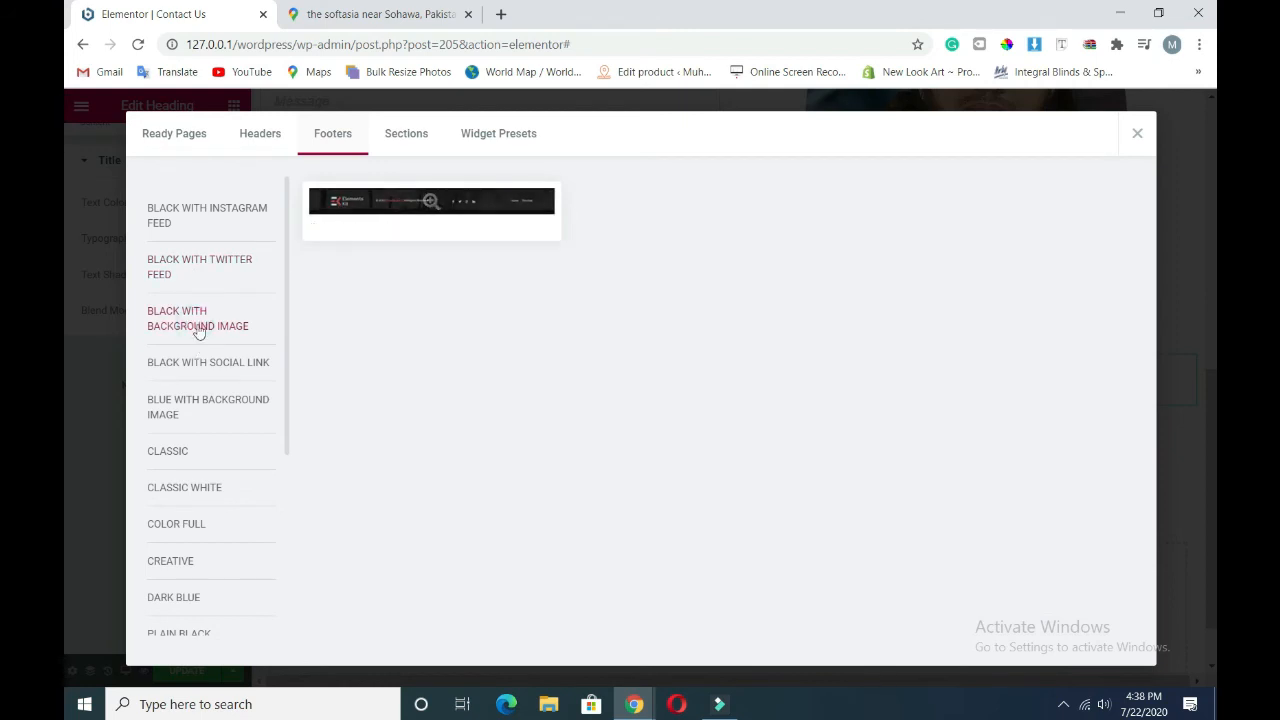
pyautogui.click(196, 364)
pyautogui.click(210, 408)
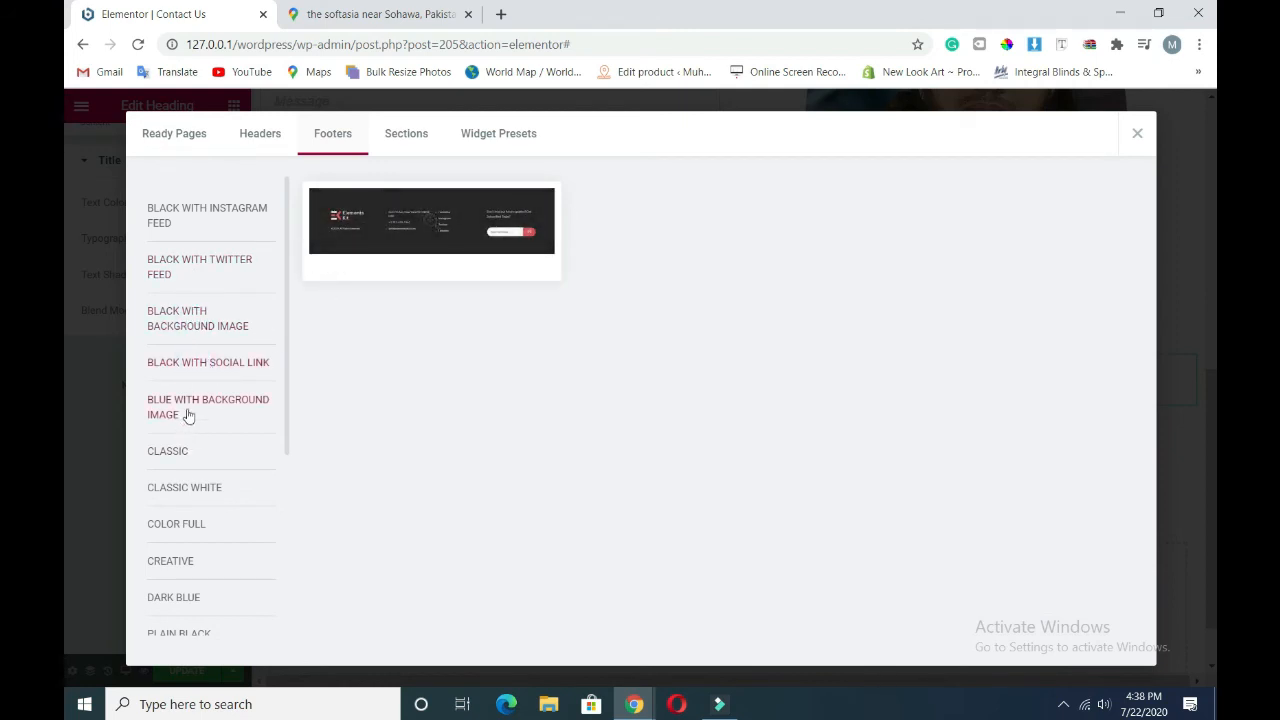
pyautogui.click(162, 448)
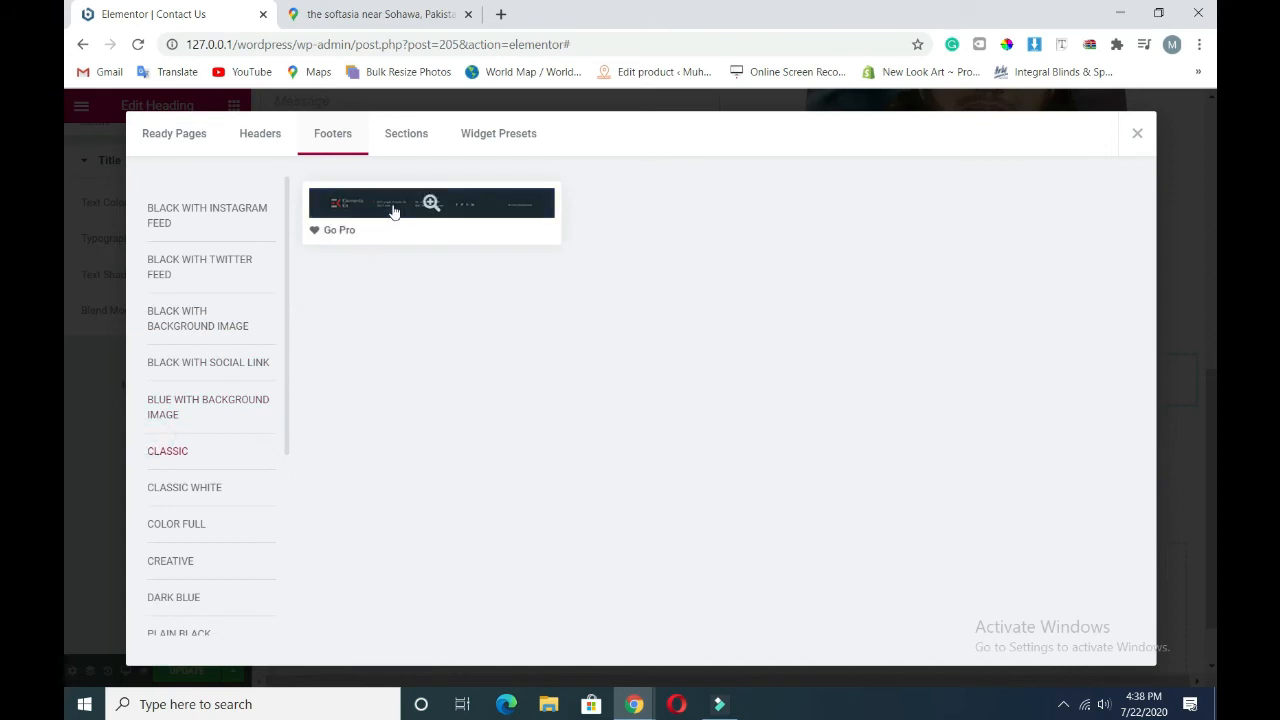
pyautogui.scroll(-2, 207, 577)
pyautogui.scroll(-1, 207, 577)
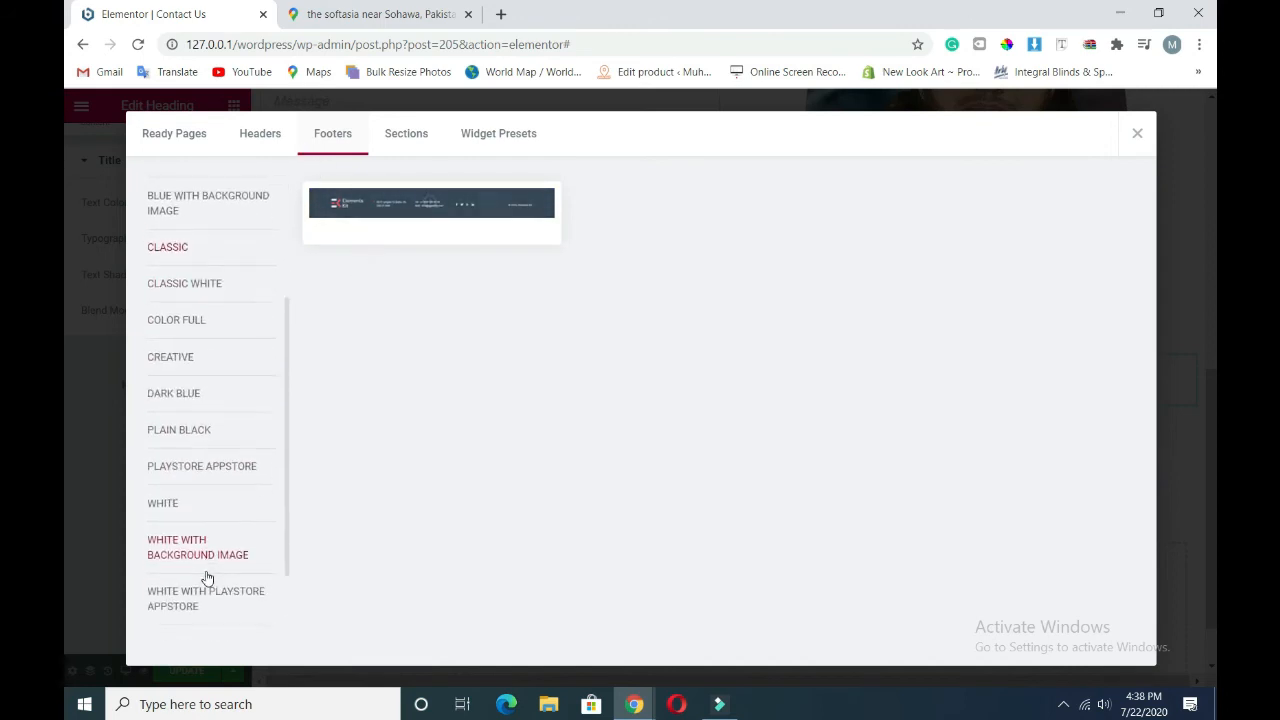
# - Browse the remaining footer categories and insert the Classic White footer
pyautogui.click(171, 512)
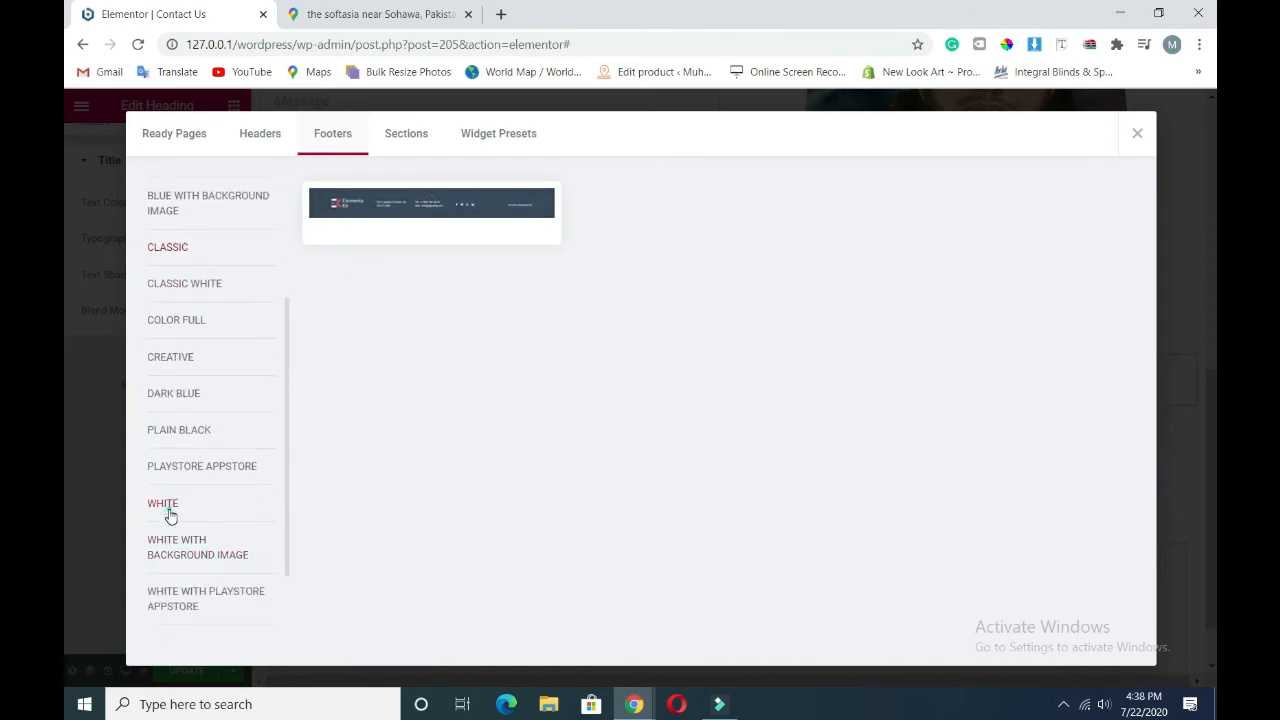
pyautogui.click(186, 428)
pyautogui.click(188, 362)
pyautogui.click(178, 325)
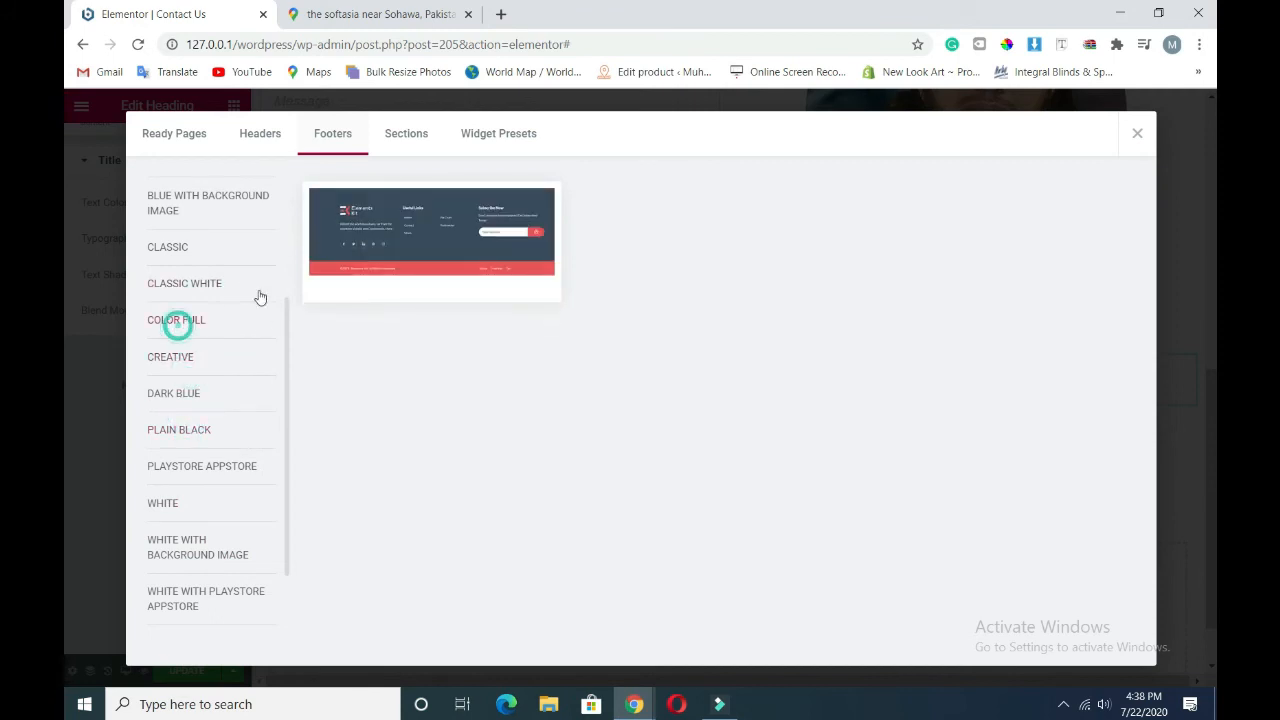
pyautogui.click(195, 256)
pyautogui.moveTo(353, 219)
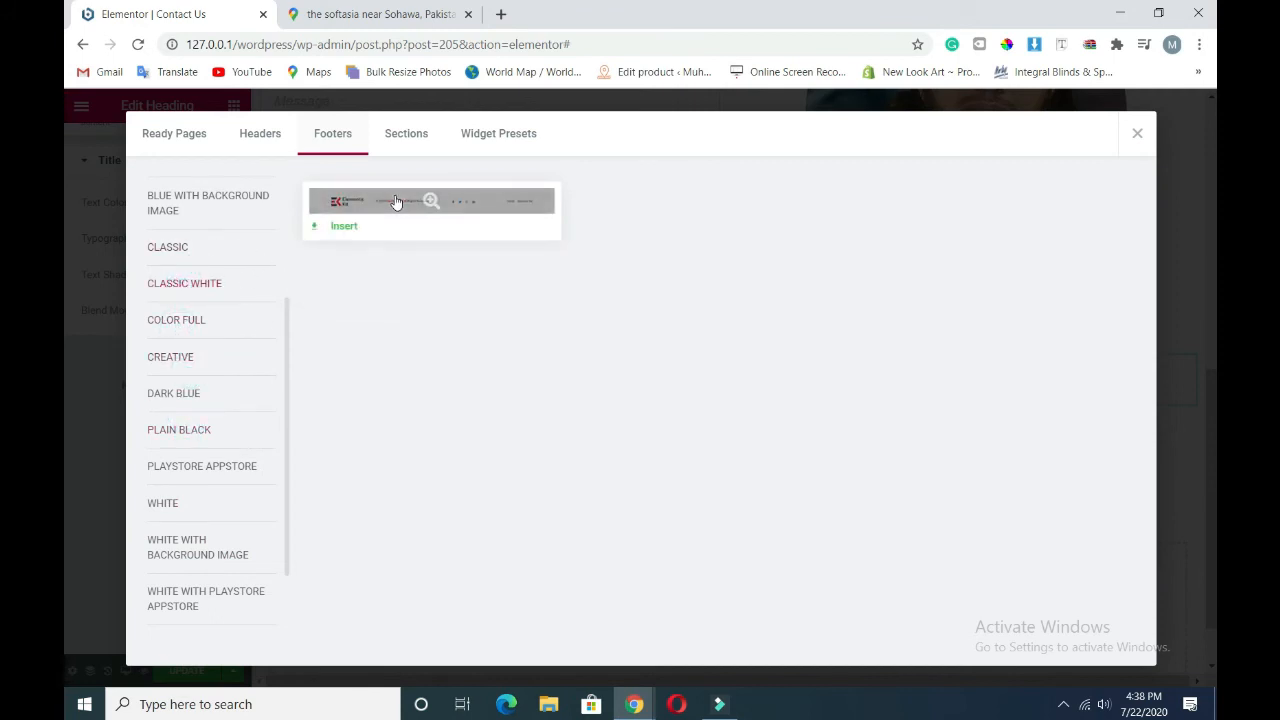
pyautogui.click(338, 227)
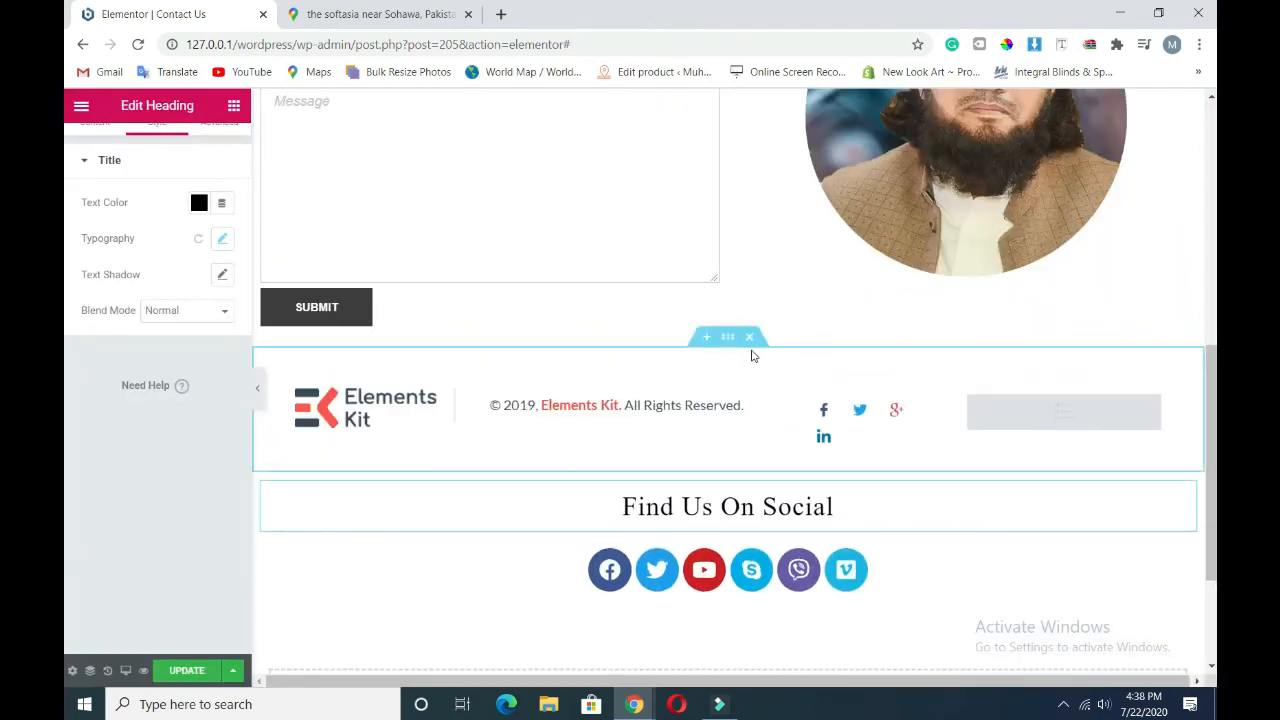
# - Move the footer section below the social icons, adding an empty one-column section
pyautogui.moveTo(731, 366); pyautogui.dragTo(728, 443)
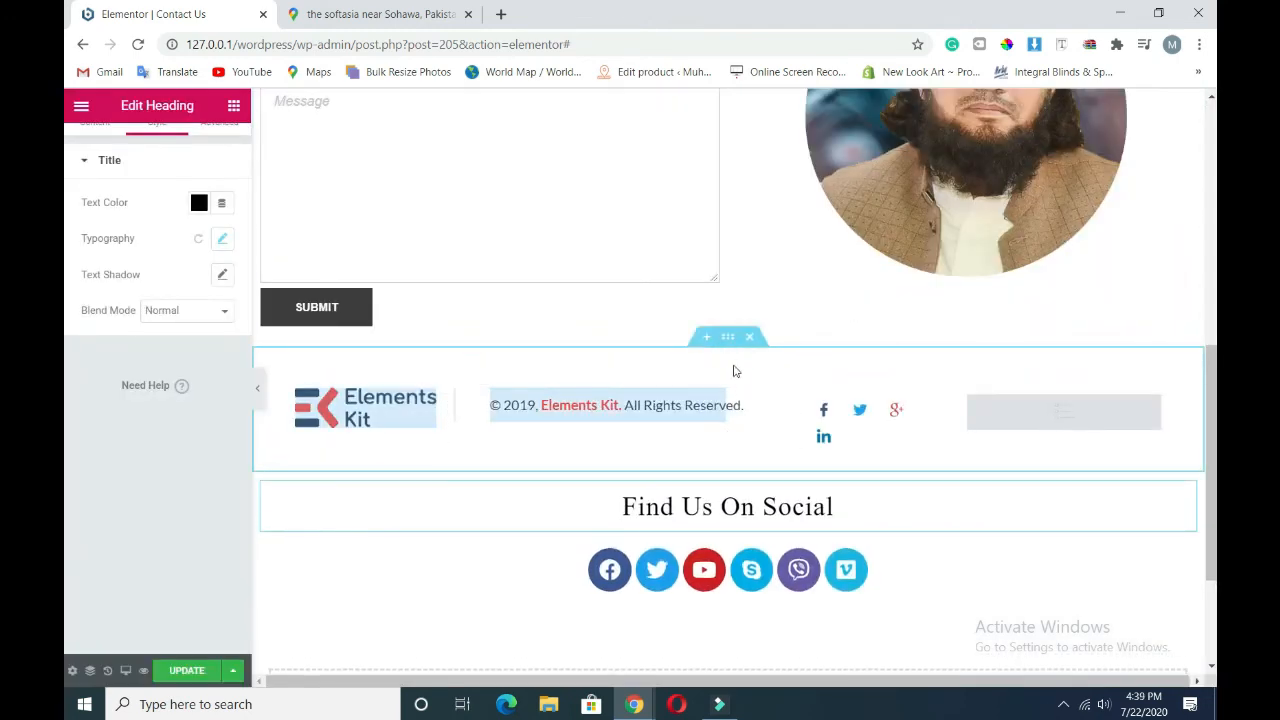
pyautogui.moveTo(727, 341); pyautogui.dragTo(697, 531)
pyautogui.scroll(-2, 697, 509)
pyautogui.click(689, 525)
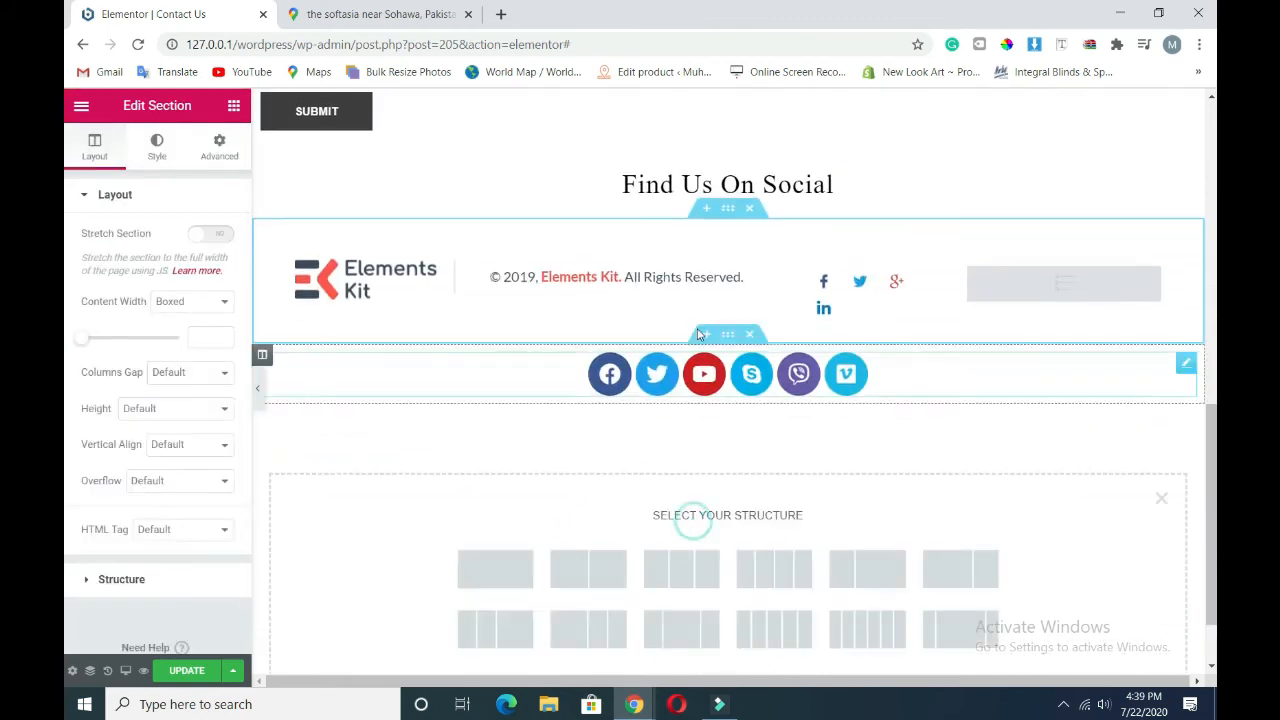
pyautogui.click(498, 556)
pyautogui.moveTo(727, 208); pyautogui.dragTo(688, 356)
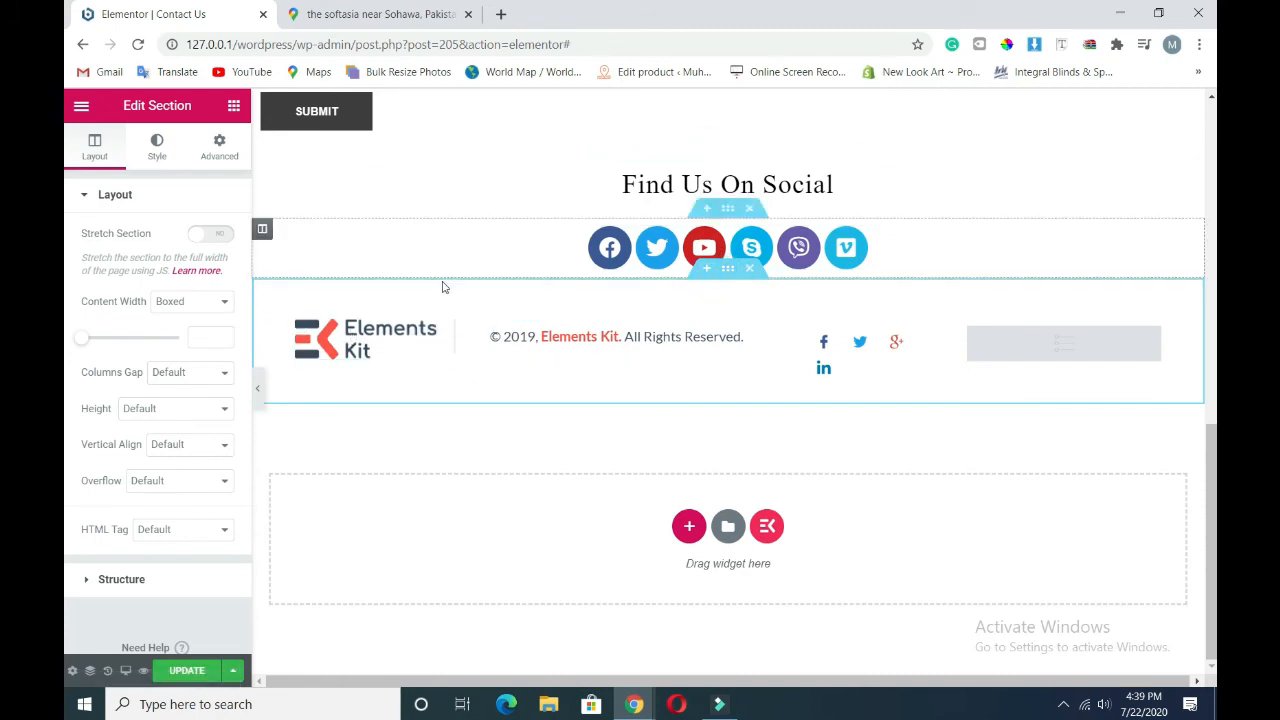
# - Give the footer section a classic black background
pyautogui.click(158, 146)
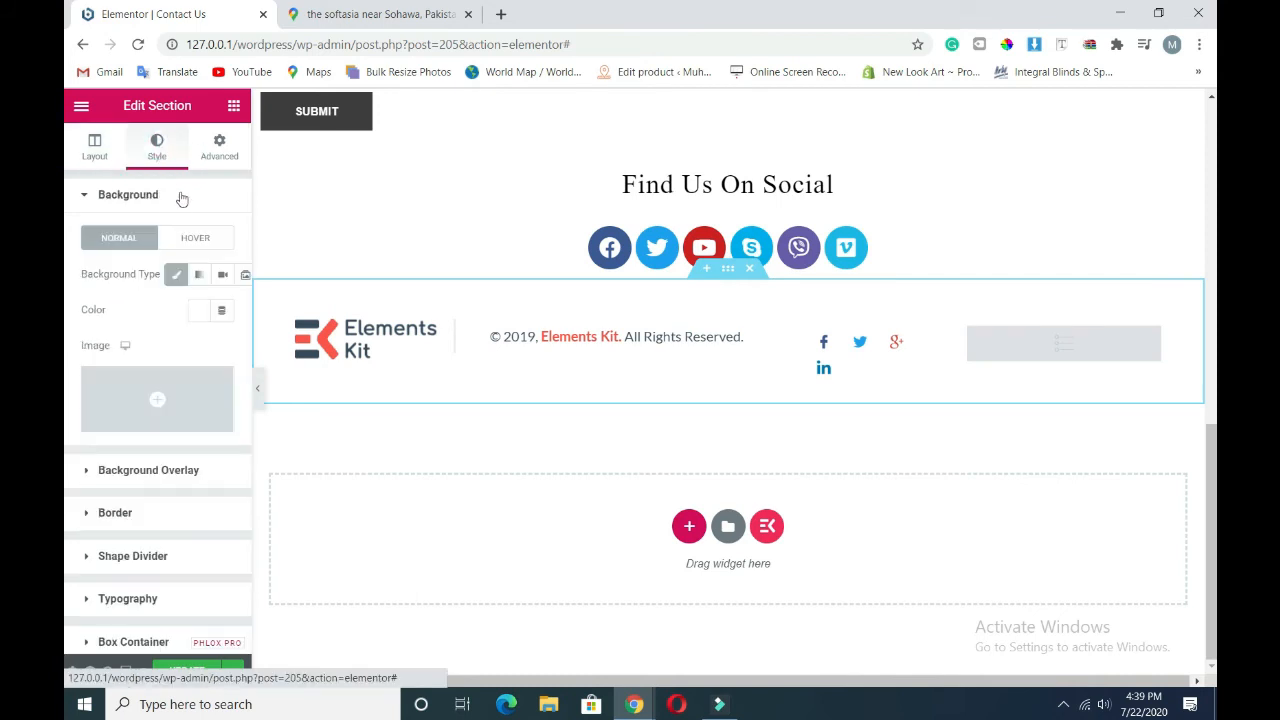
pyautogui.click(178, 275)
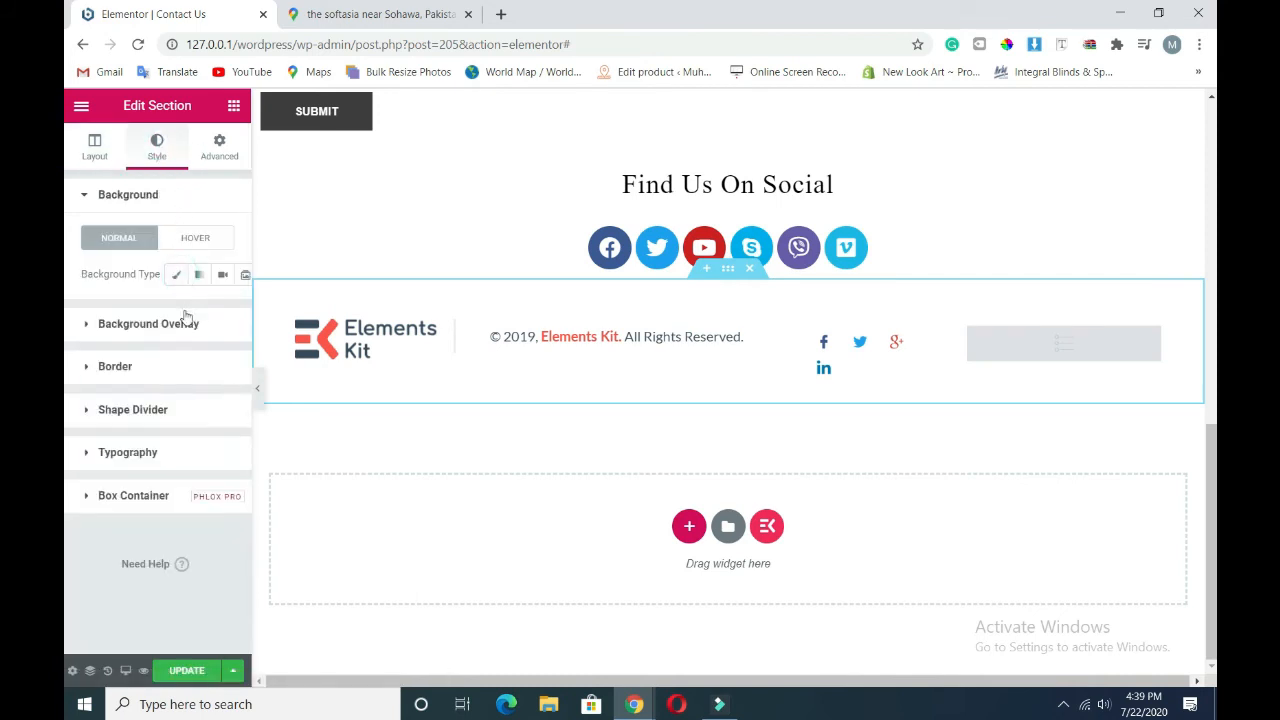
pyautogui.click(178, 274)
pyautogui.click(194, 309)
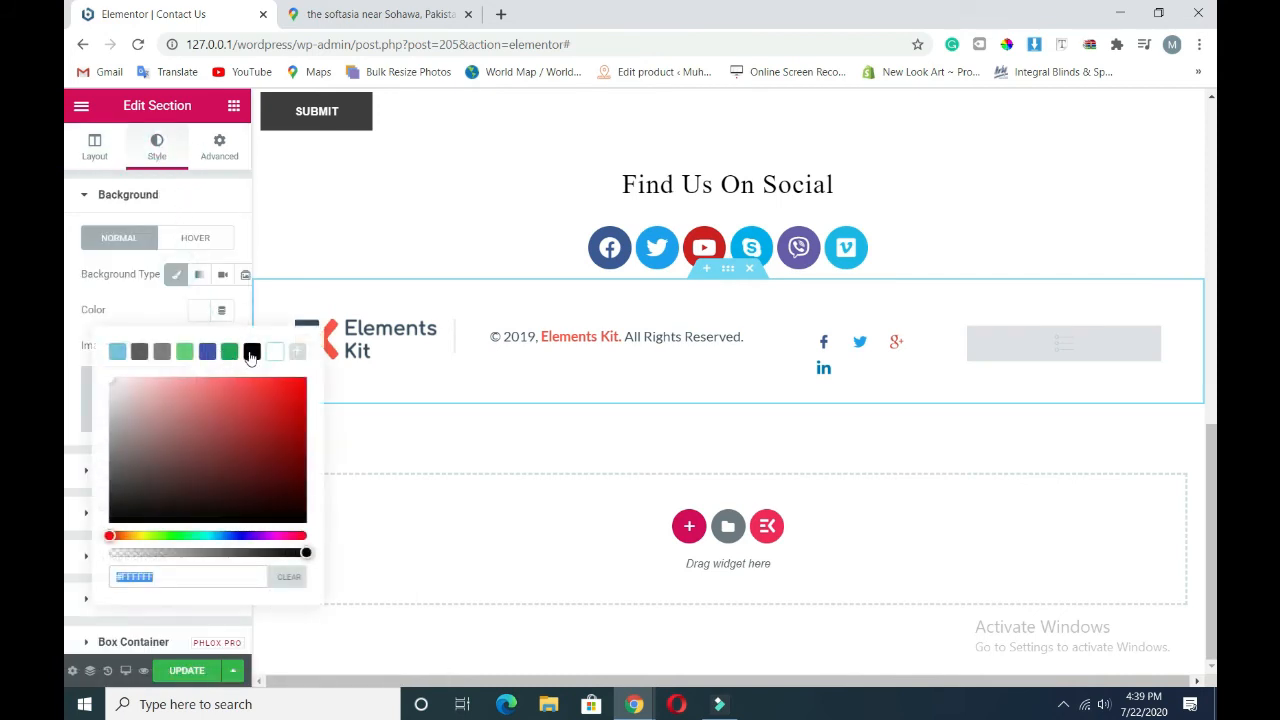
pyautogui.click(252, 351)
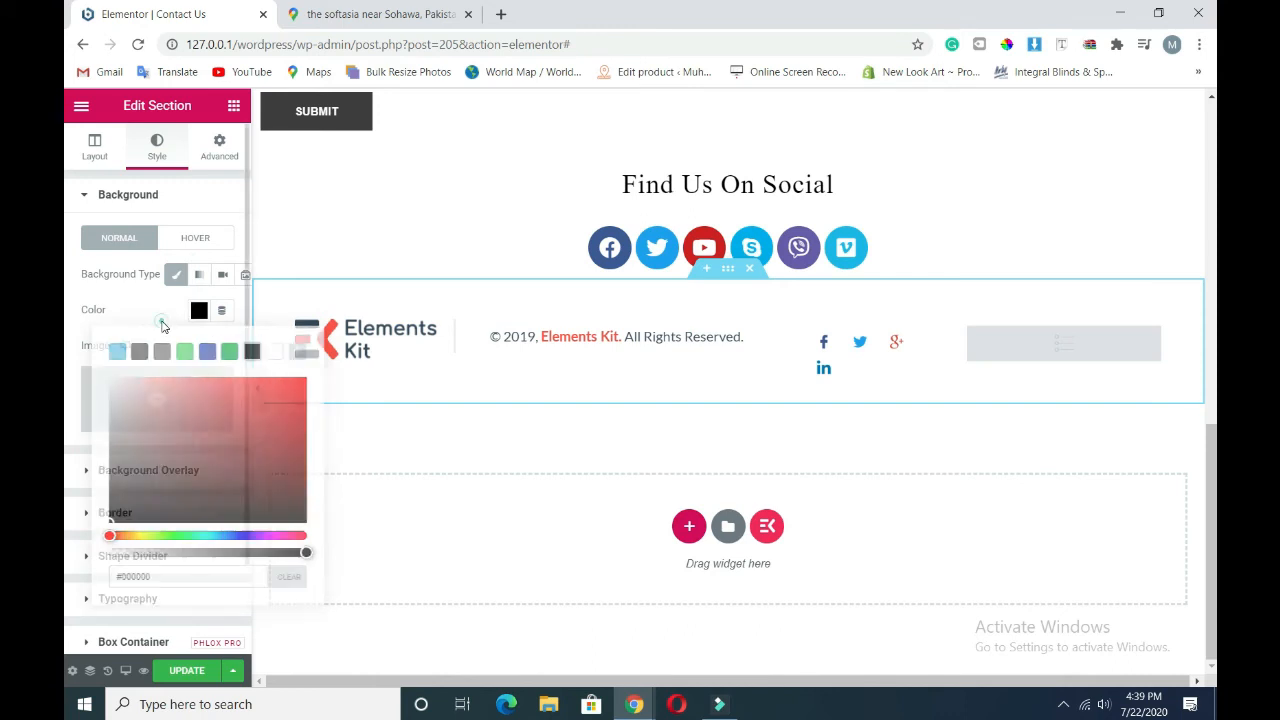
# - Replace the Elements Kit logo with the Elementor logo at width 38
pyautogui.click(375, 345)
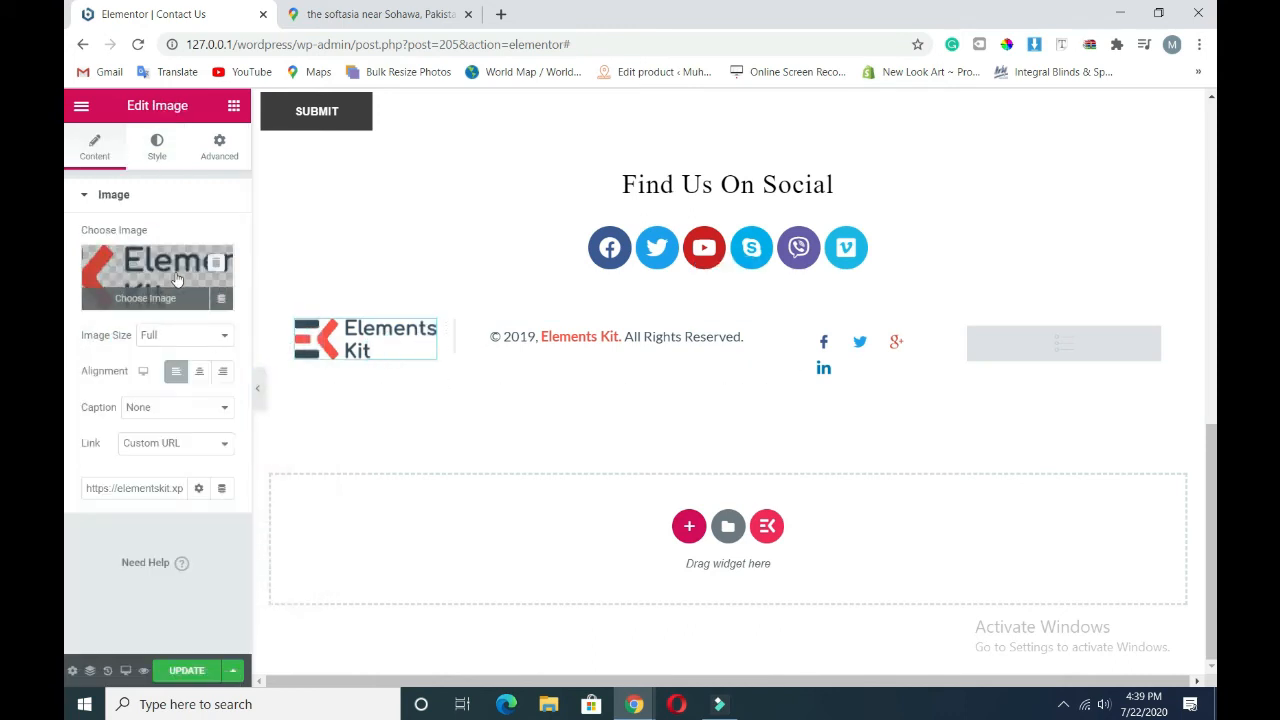
pyautogui.click(145, 298)
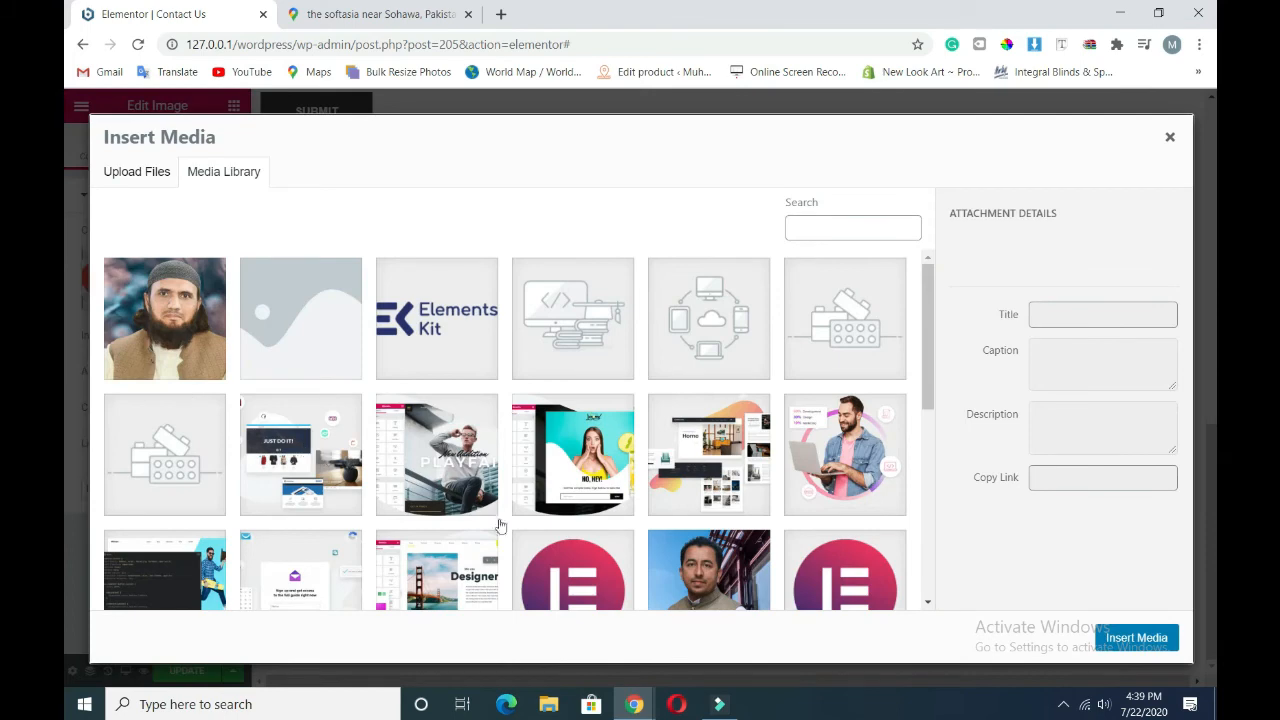
pyautogui.click(545, 560)
pyautogui.click(1137, 637)
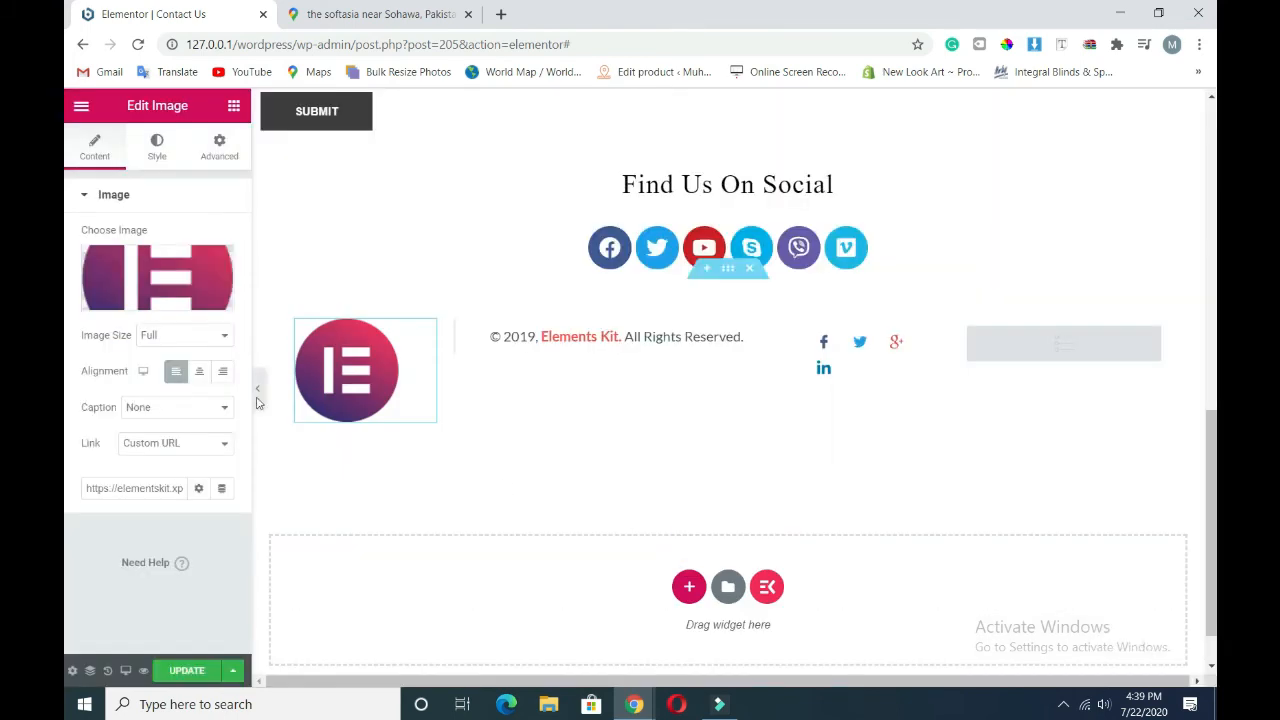
pyautogui.click(157, 146)
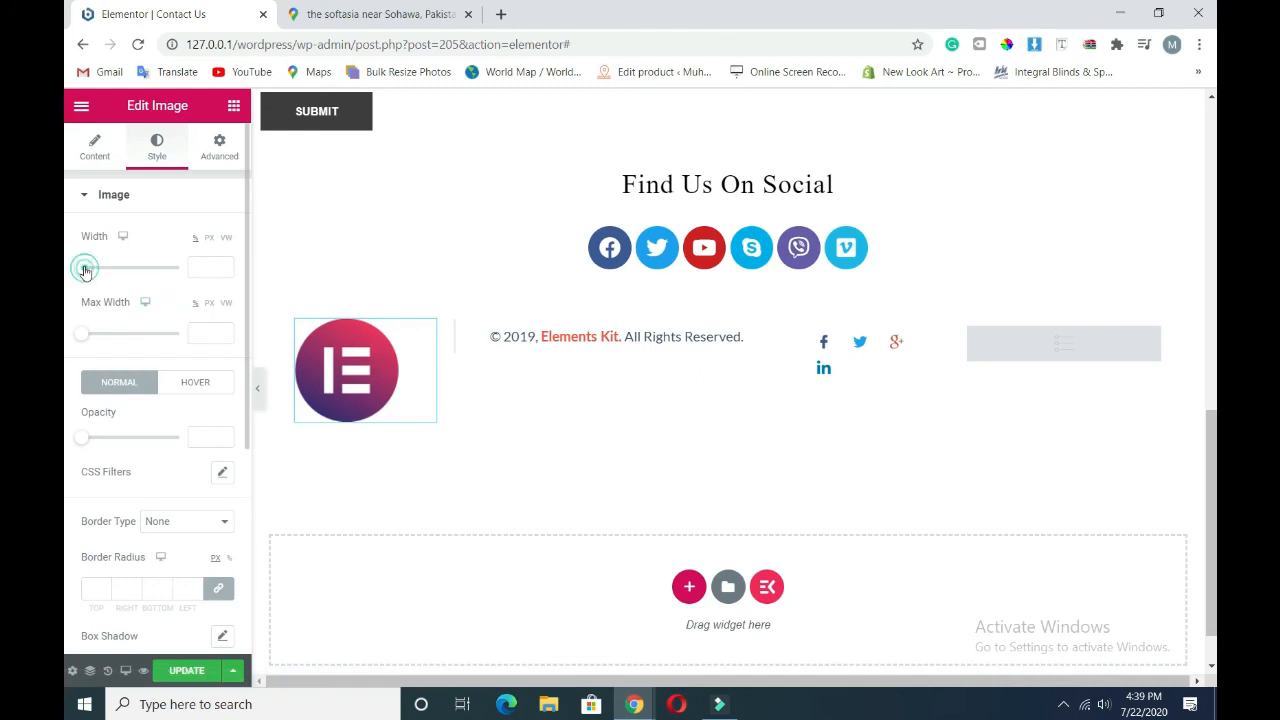
pyautogui.moveTo(85, 270); pyautogui.dragTo(104, 278)
pyautogui.moveTo(107, 280); pyautogui.dragTo(119, 280)
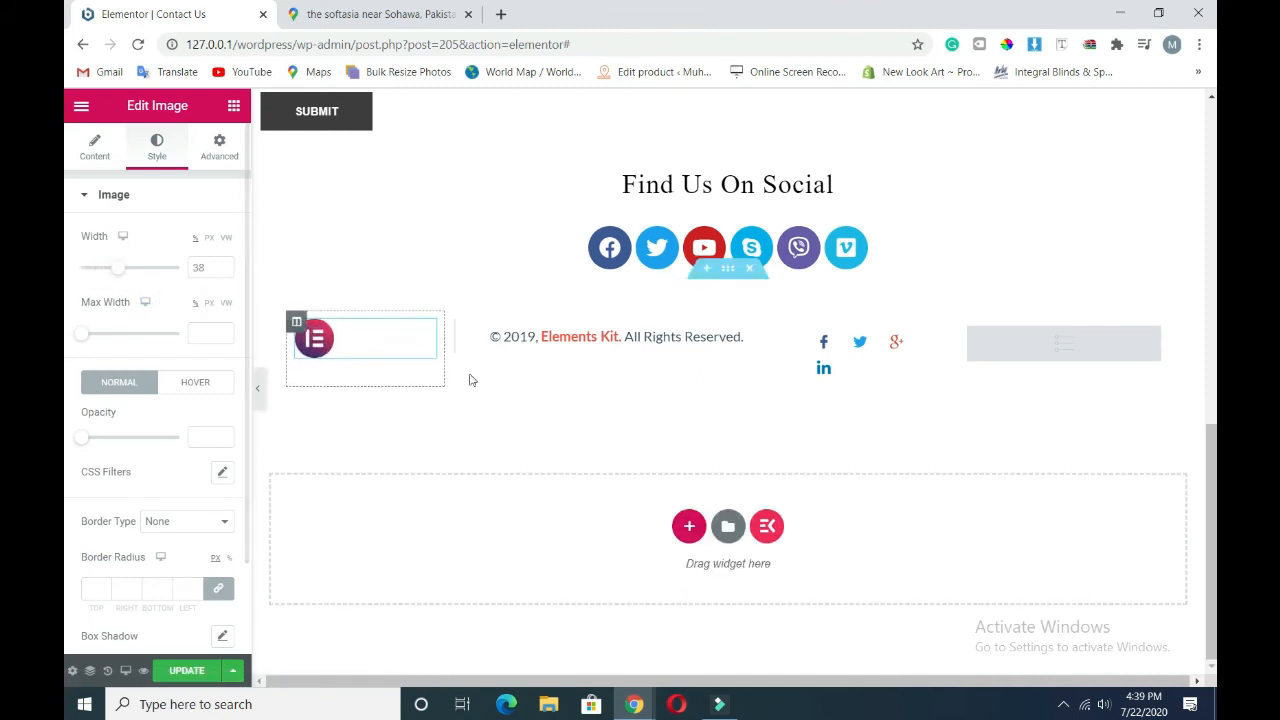
pyautogui.click(558, 345)
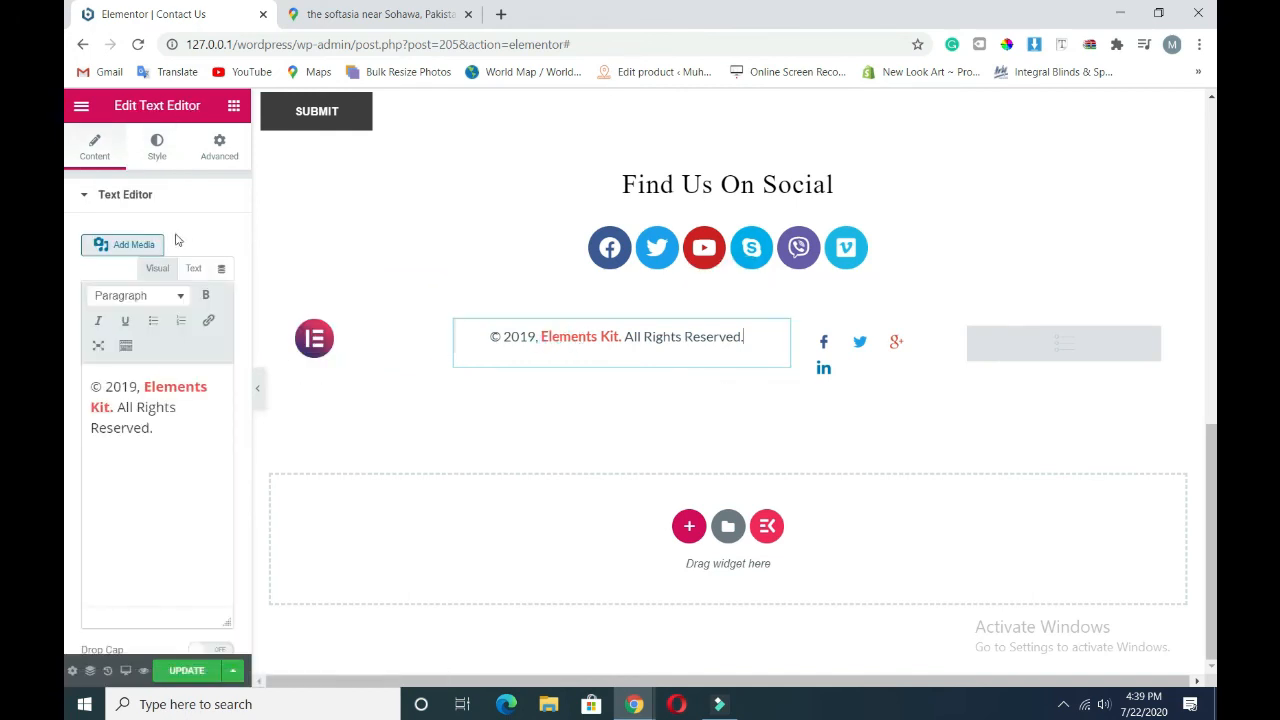
# - Replace the footer copyright text with '2020|The SoftAsia.'
pyautogui.tripleClick(140, 407)
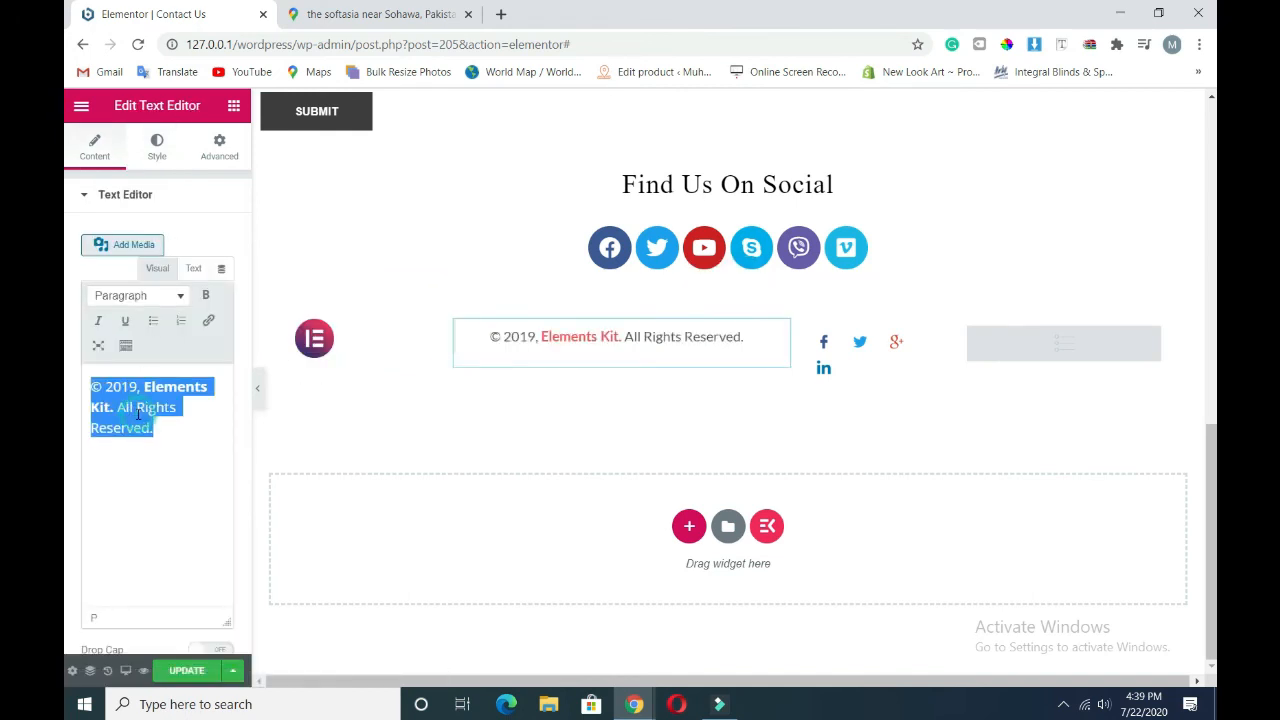
pyautogui.write('2020 | The SoftAsia.')
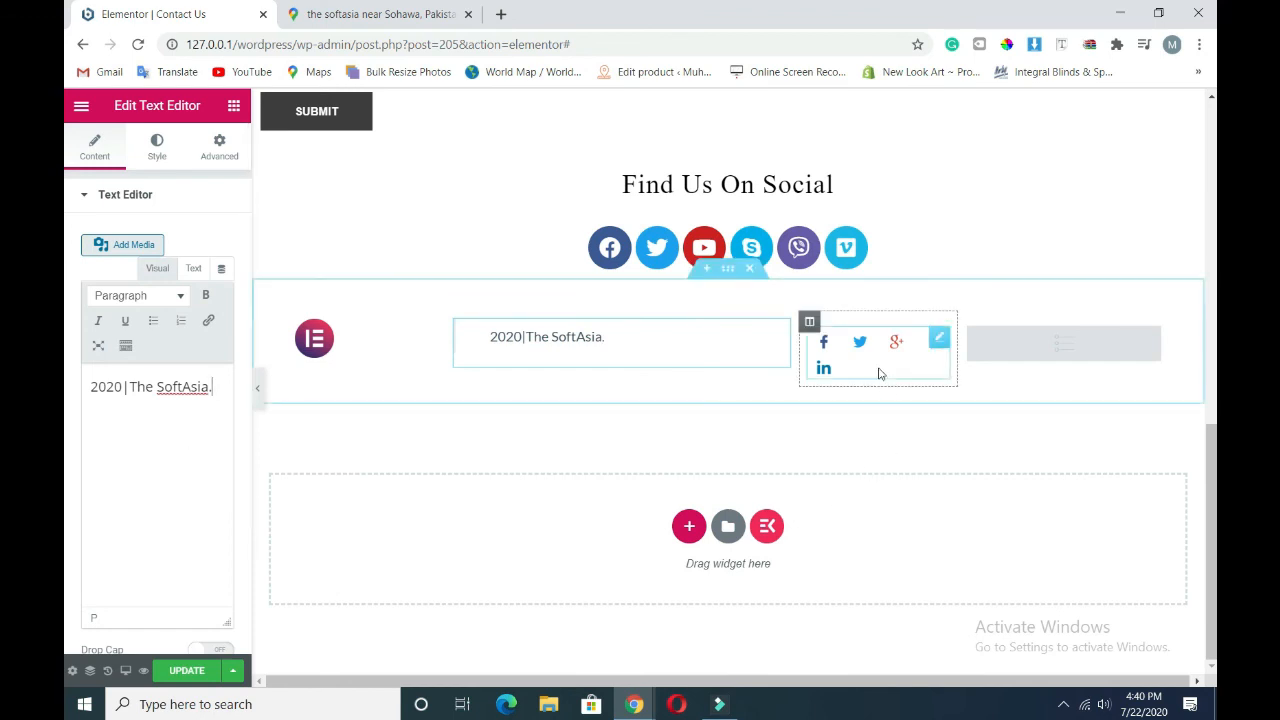
pyautogui.rightClick(1059, 346)
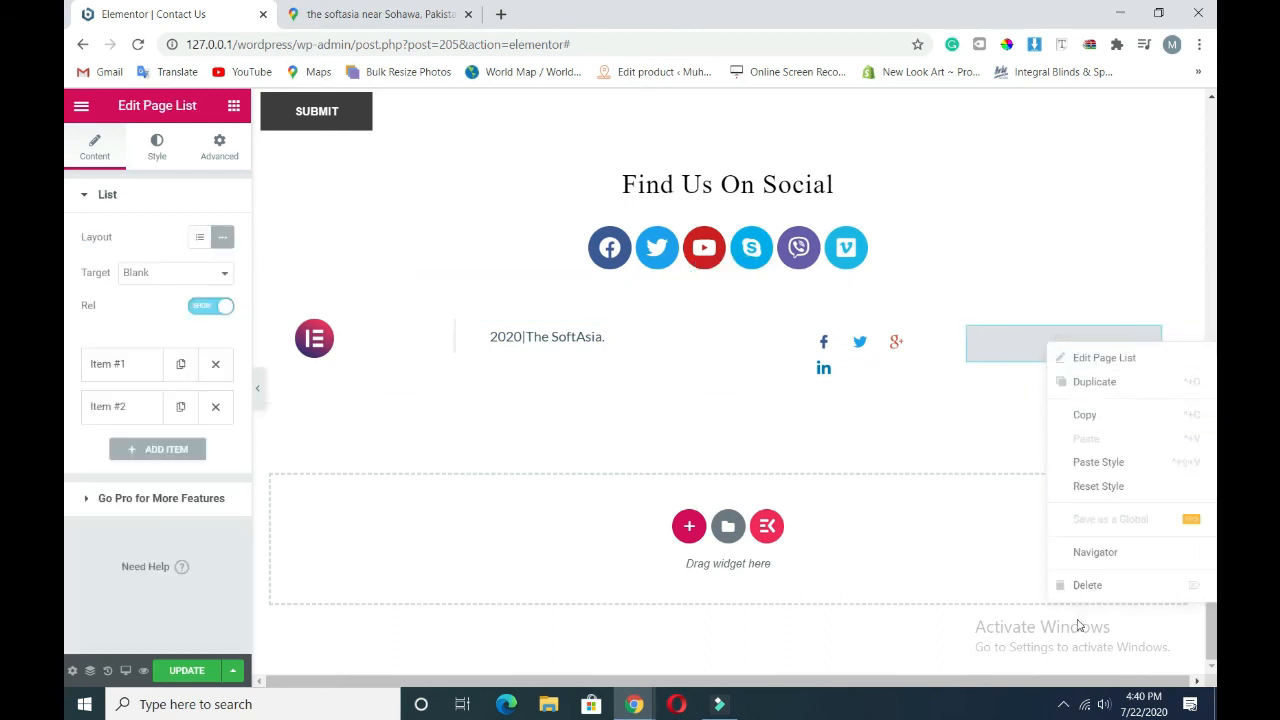
# - Delete the footer page list and switch the footer background to a gradient starting in black
pyautogui.click(1082, 588)
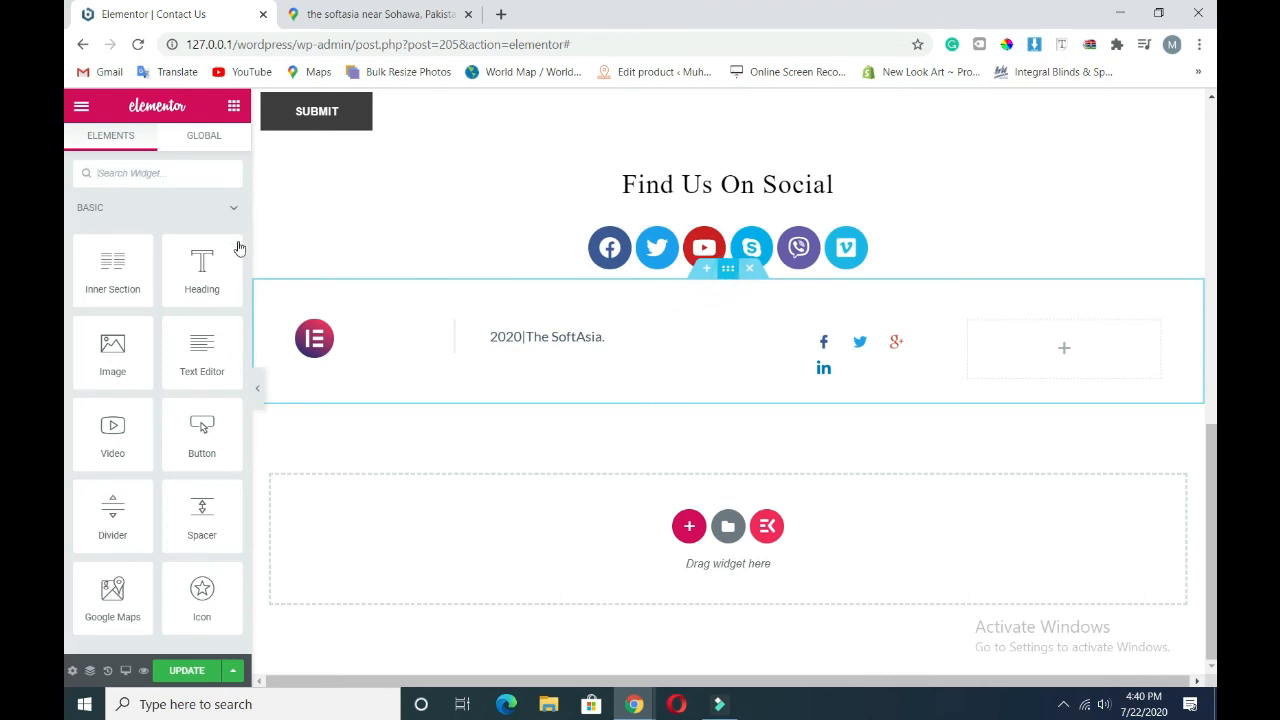
pyautogui.click(701, 308)
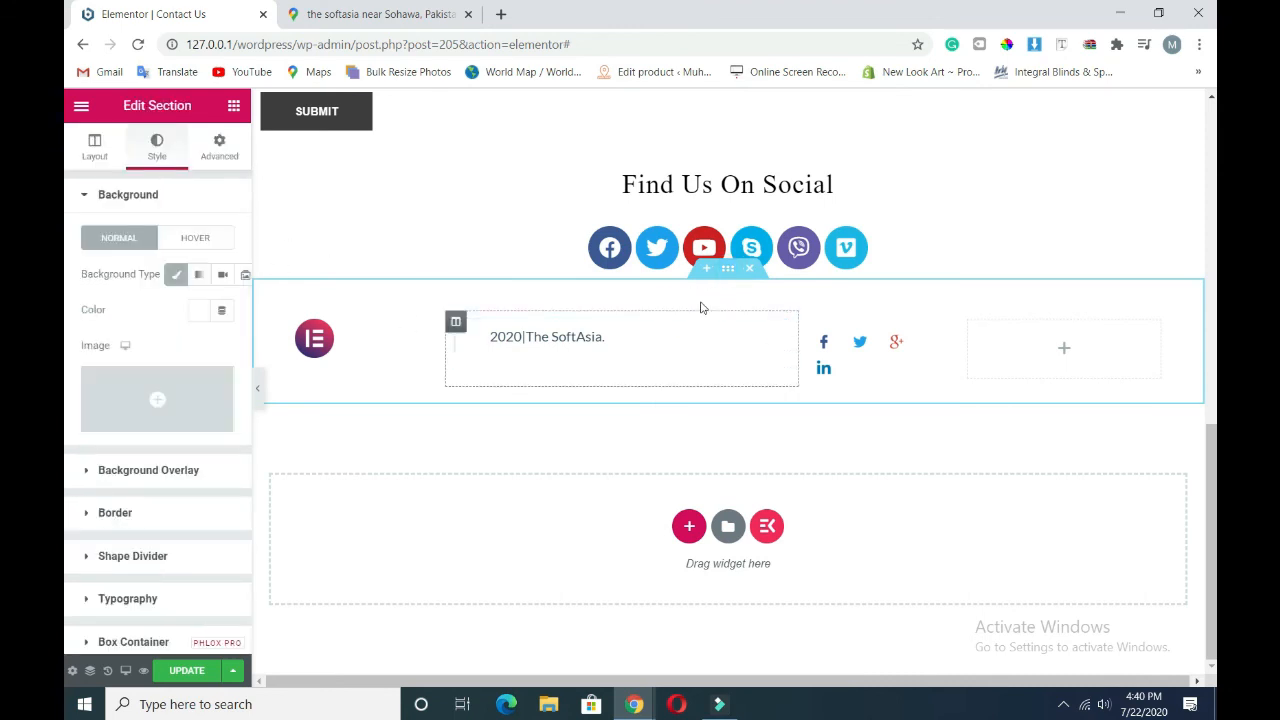
pyautogui.click(200, 276)
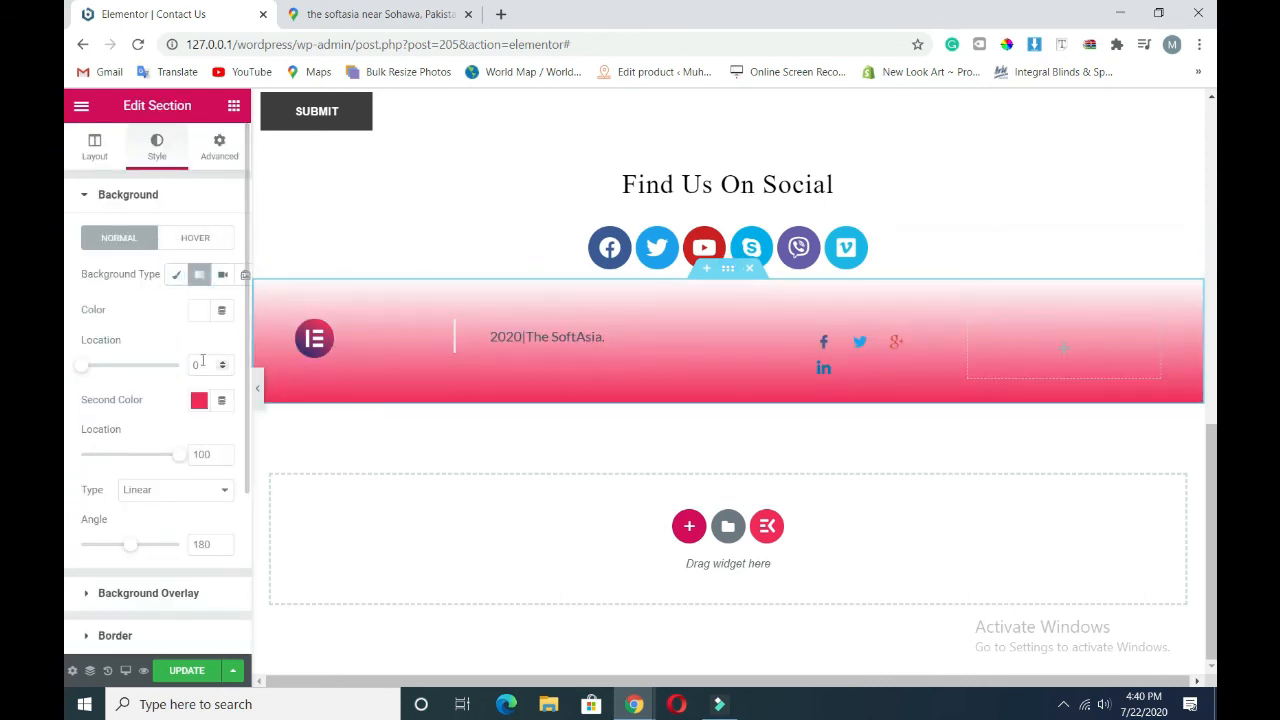
pyautogui.click(199, 311)
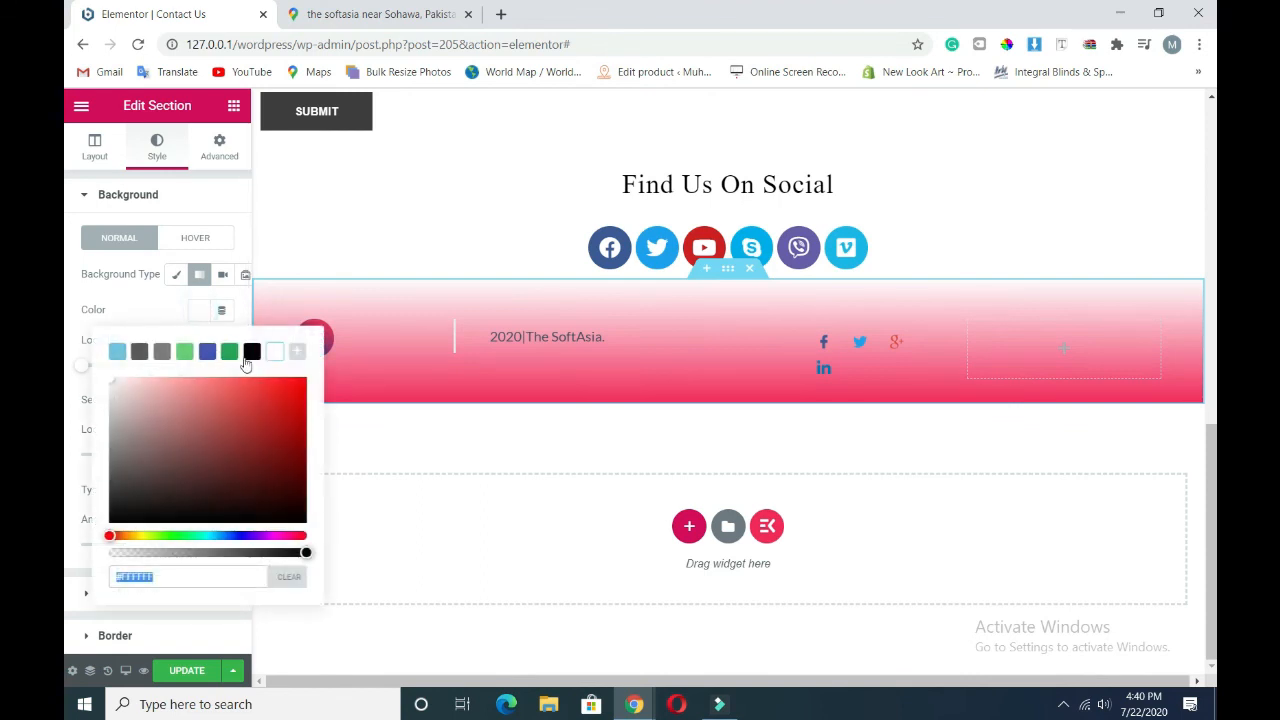
pyautogui.click(249, 355)
pyautogui.click(160, 320)
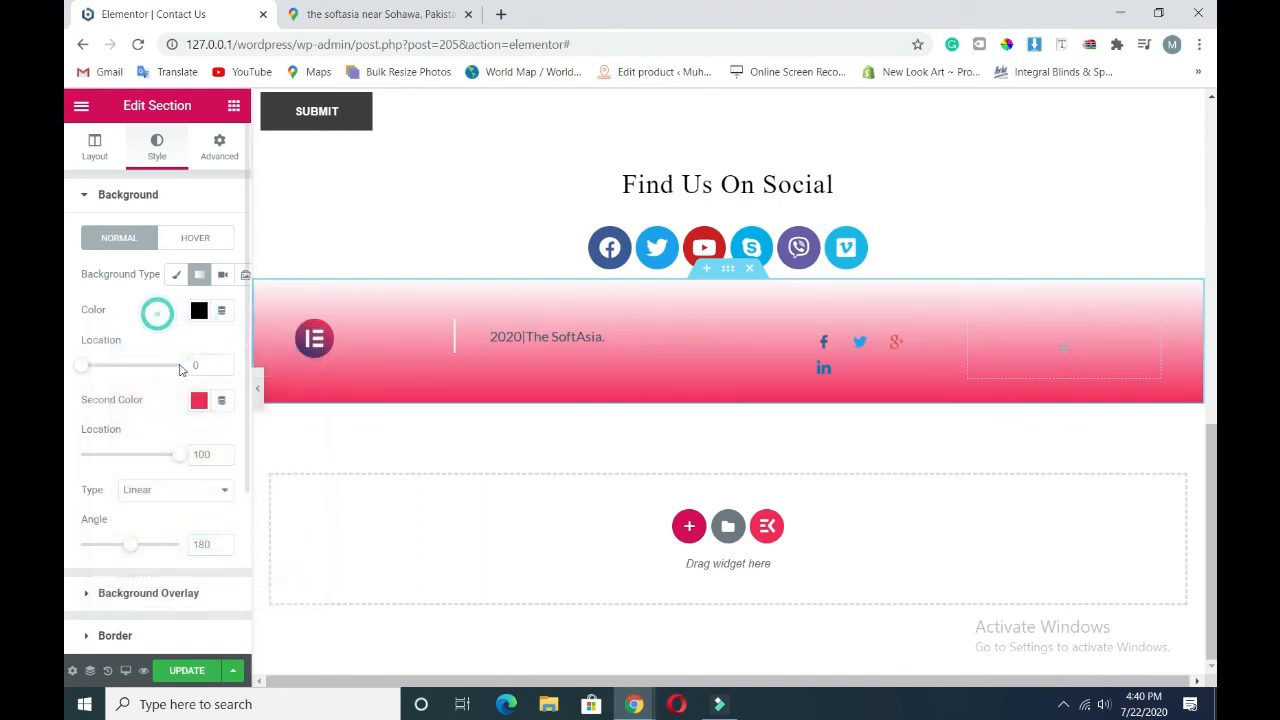
# - Make the second gradient colour black and save the page with Update
pyautogui.click(199, 400)
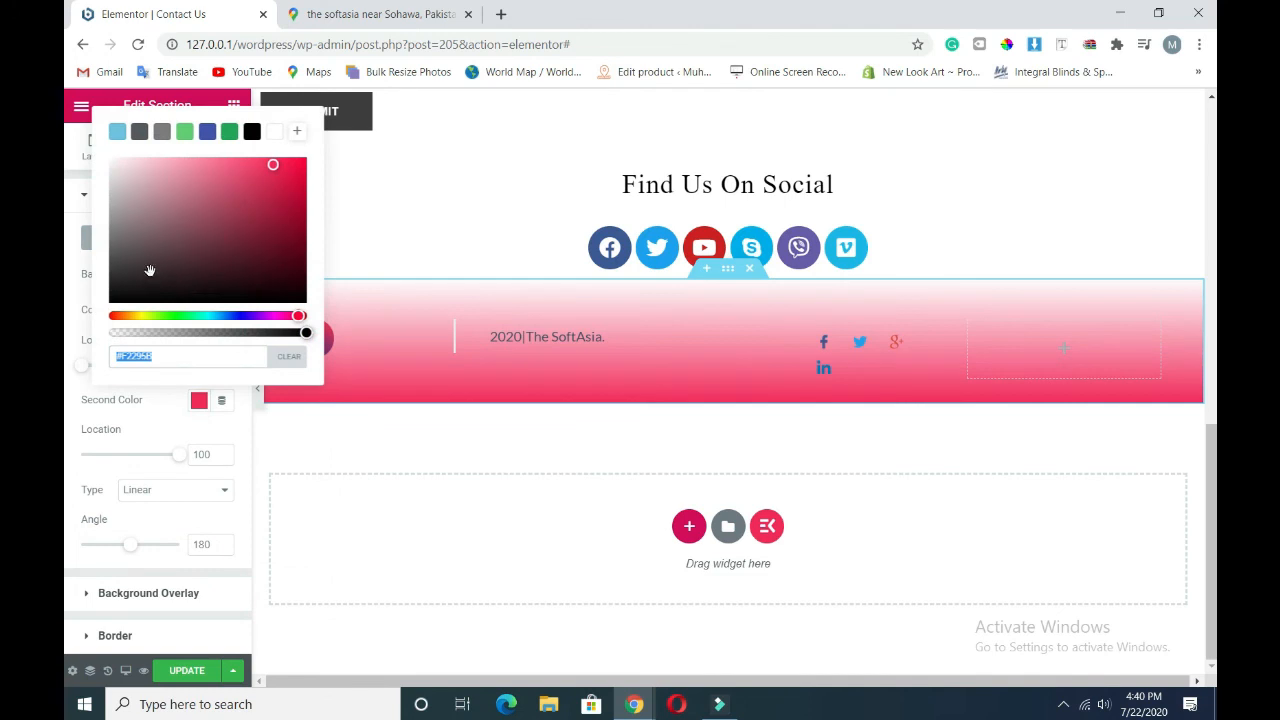
pyautogui.moveTo(148, 270)
pyautogui.mouseDown()
pyautogui.moveTo(131, 266)
pyautogui.moveTo(124, 315)
pyautogui.mouseUp()
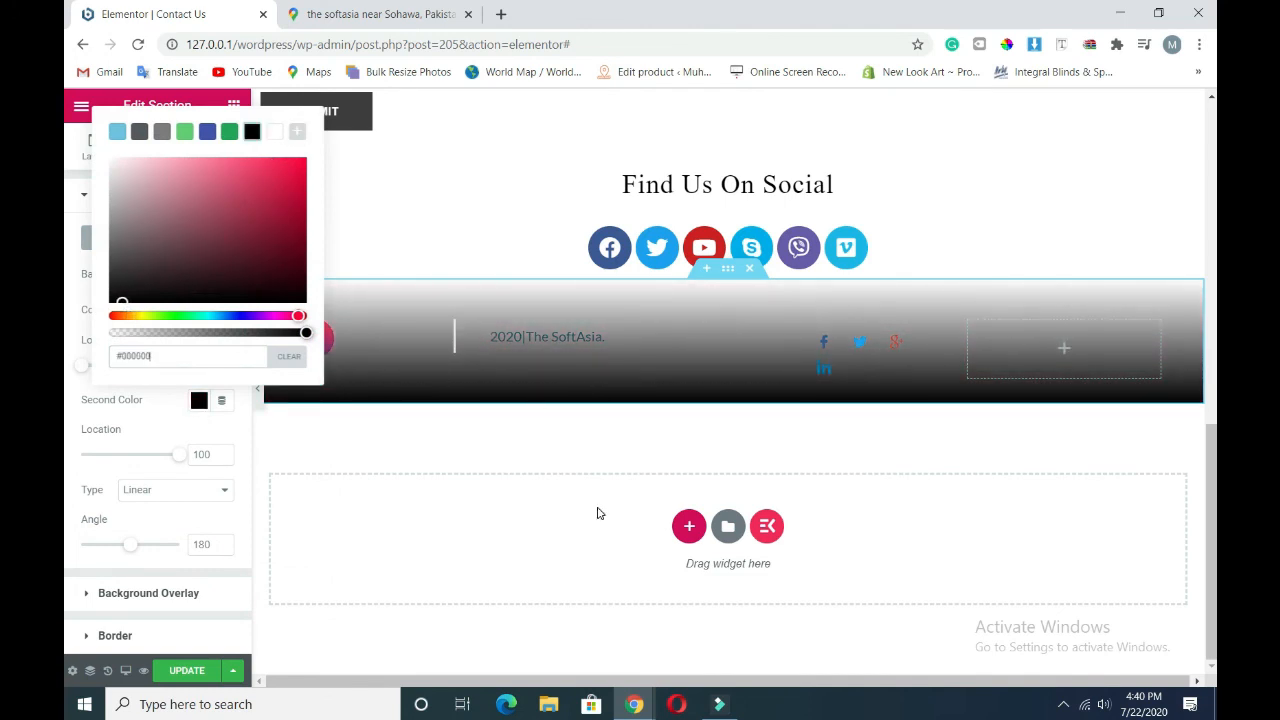
pyautogui.scroll(1, 596, 512)
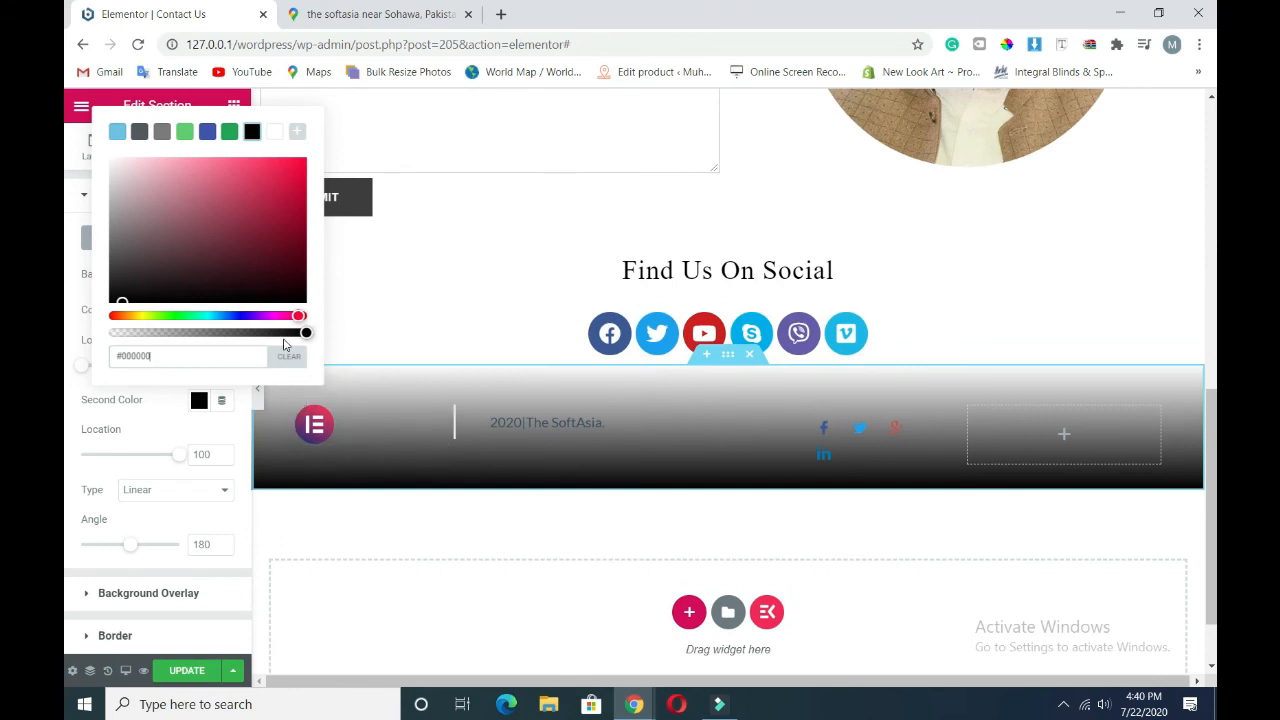
pyautogui.click(172, 425)
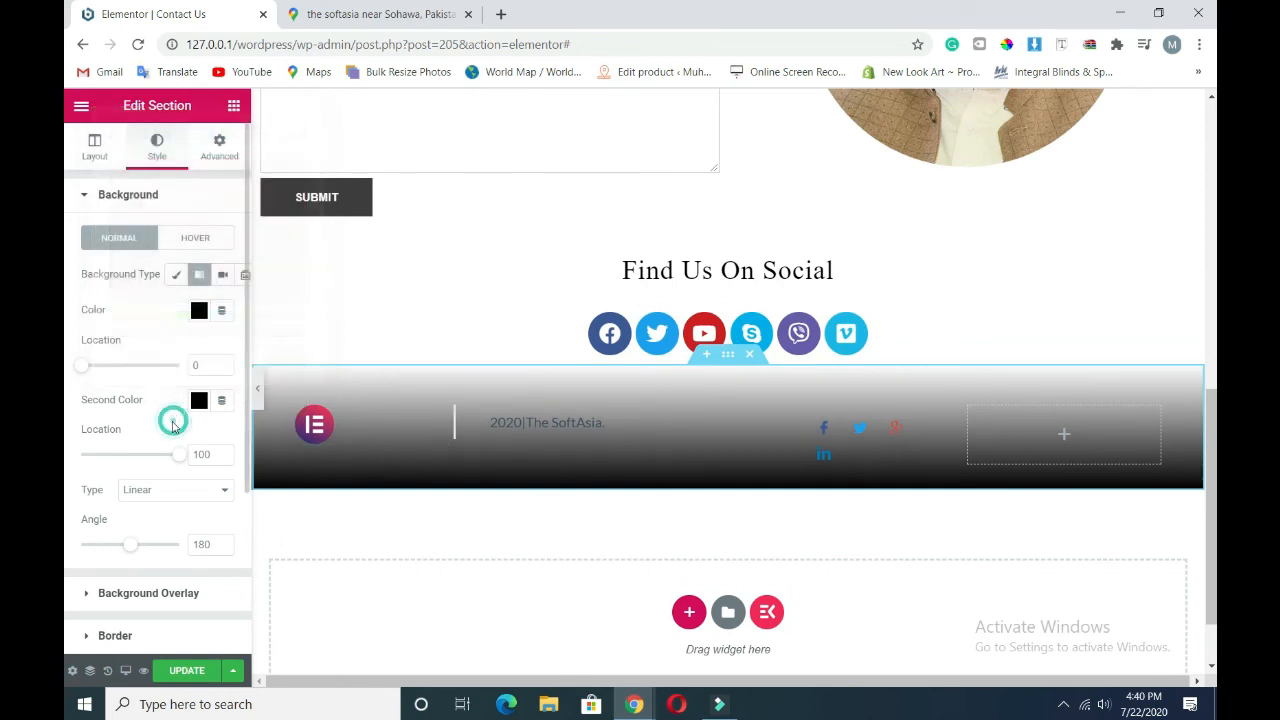
pyautogui.click(180, 676)
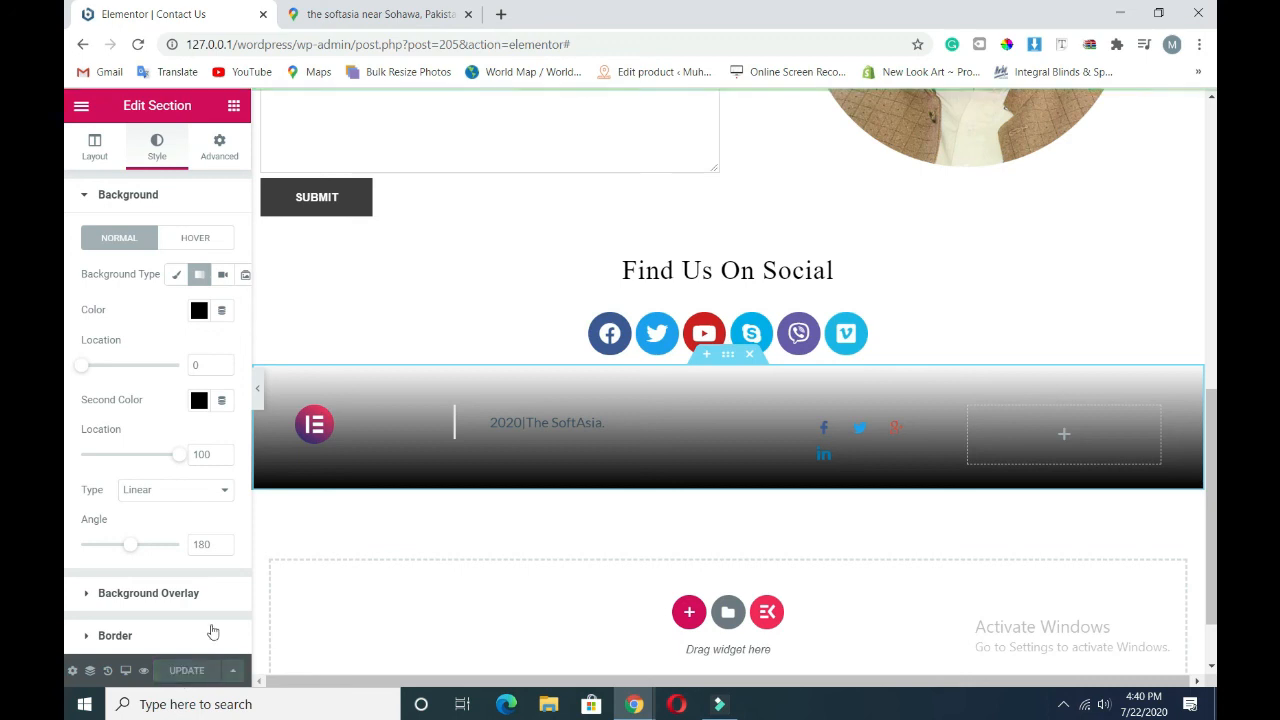
# - Preview the Contact Us page and scroll past the map, form and social icons to the black gradient footer
pyautogui.click(142, 670)
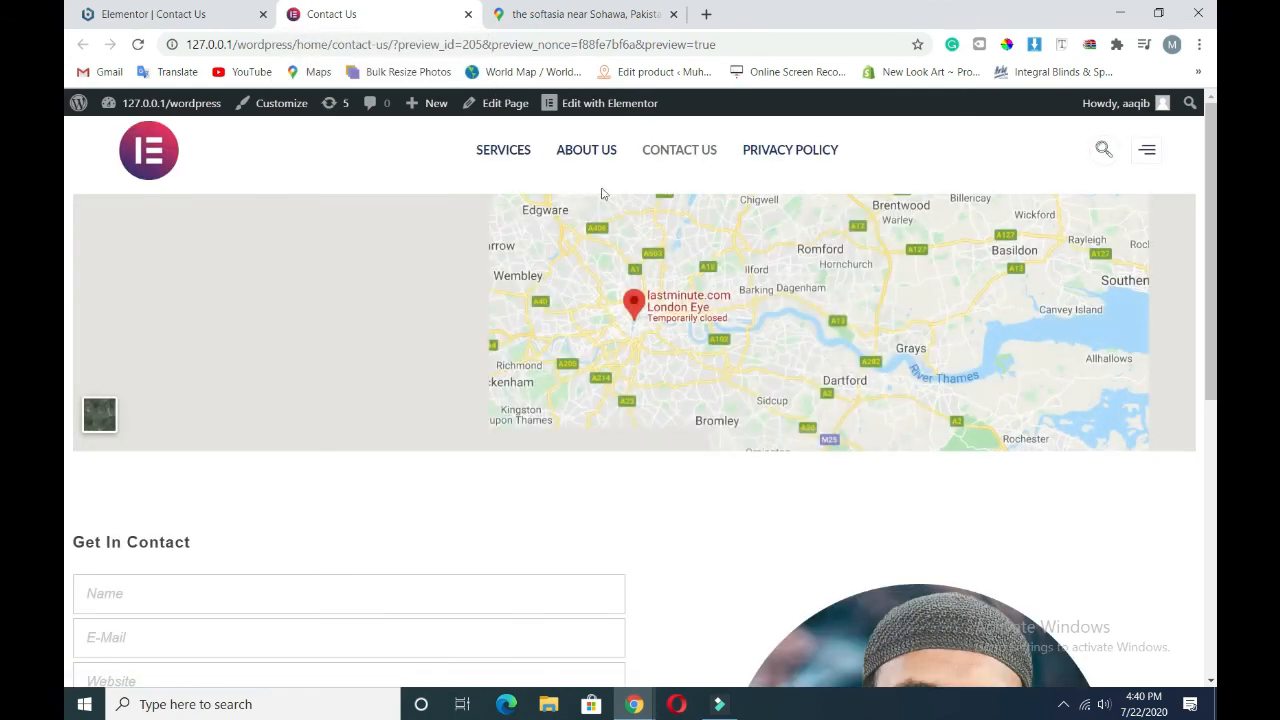
pyautogui.scroll(-5, 734, 514)
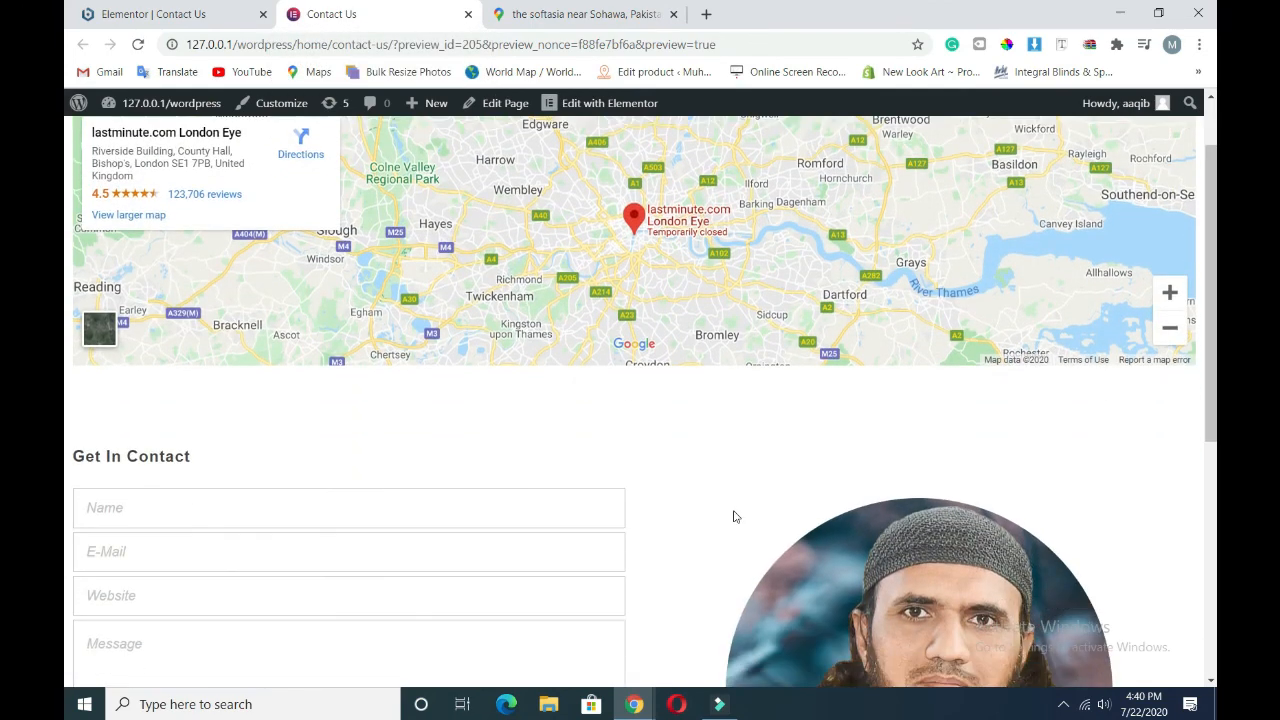
pyautogui.scroll(-1, 699, 502)
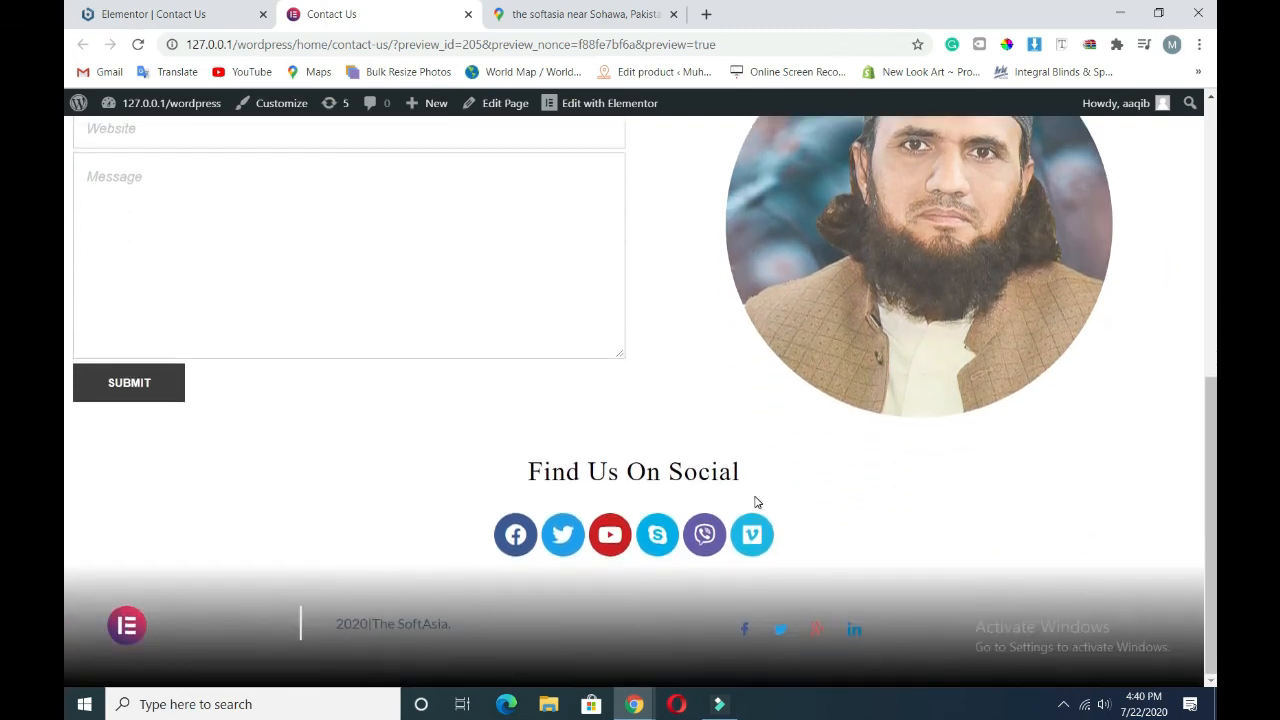